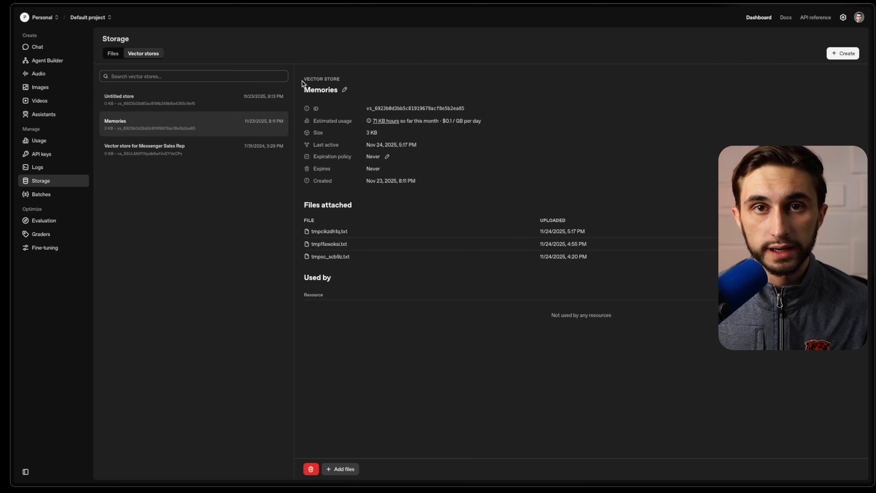
# - Examine the name and the most recent attached file of the Memories vector store
pyautogui.moveTo(302, 78); pyautogui.dragTo(326, 90)
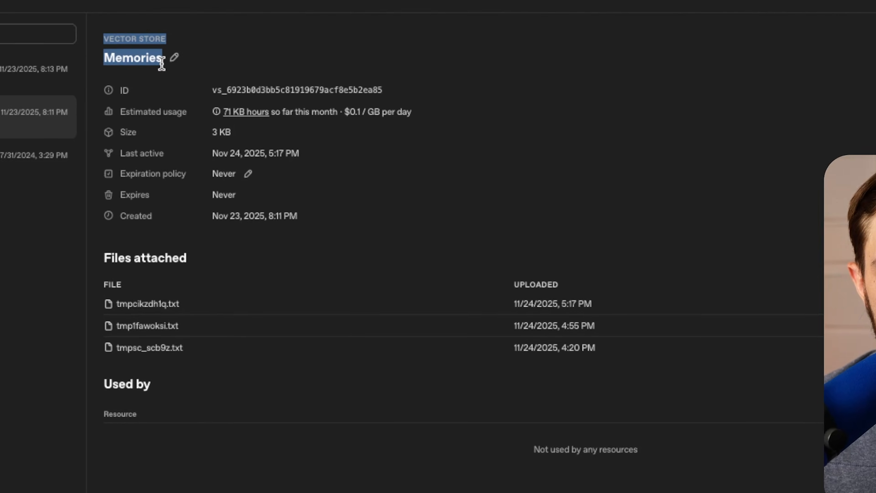
pyautogui.click(359, 80)
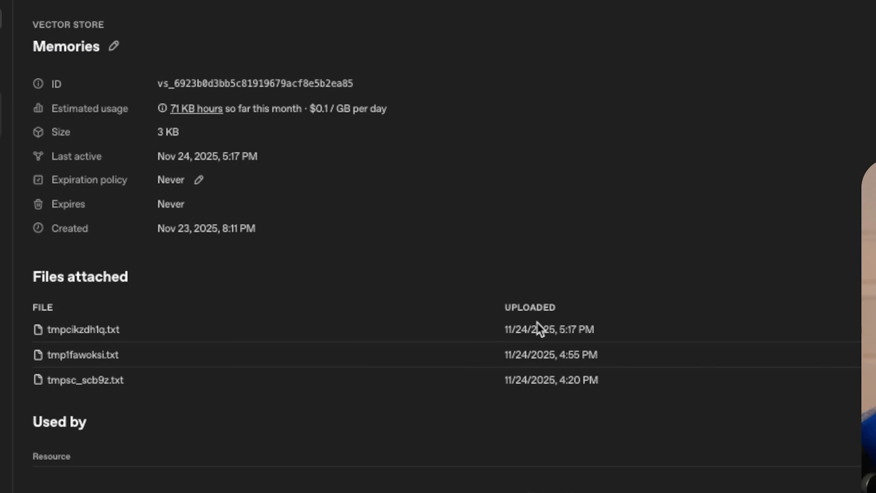
pyautogui.moveTo(508, 329); pyautogui.dragTo(96, 325)
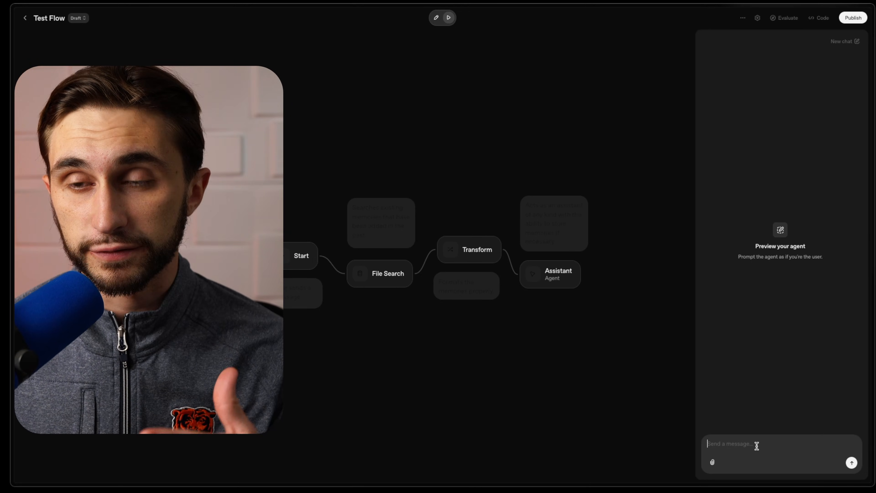
# - Ask the agent "What is my name?" in the Test Flow preview chat and check its reply
pyautogui.write('W')
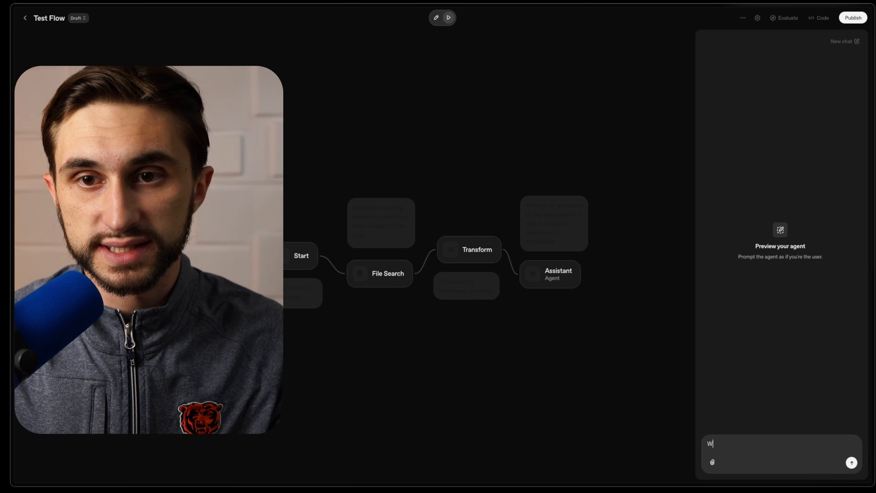
pyautogui.write('hat is my name?')
pyautogui.press('Return')
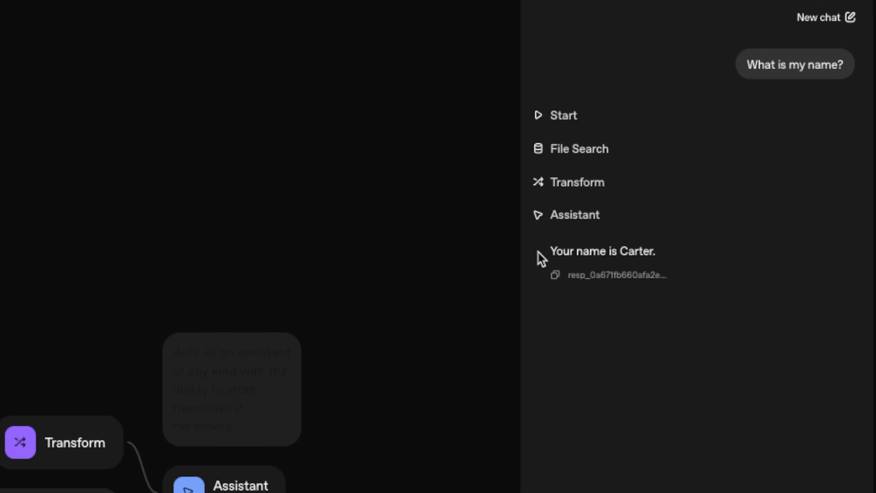
pyautogui.moveTo(693, 166); pyautogui.dragTo(751, 164)
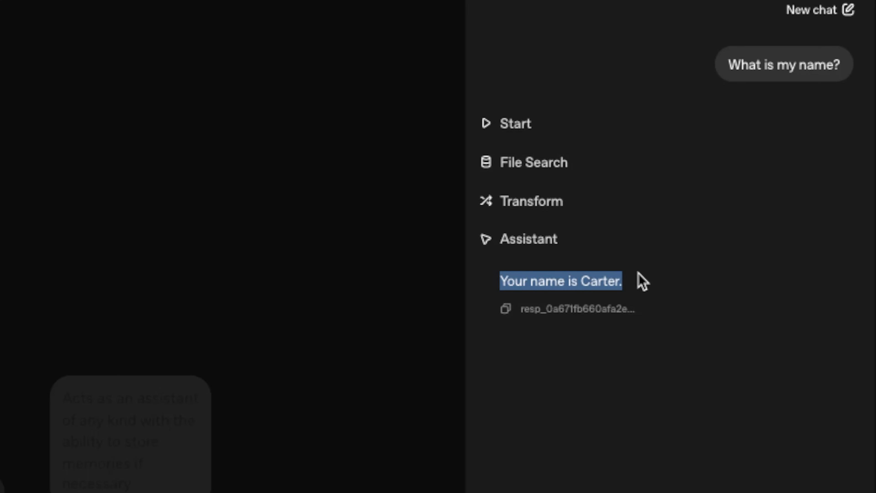
pyautogui.click(657, 272)
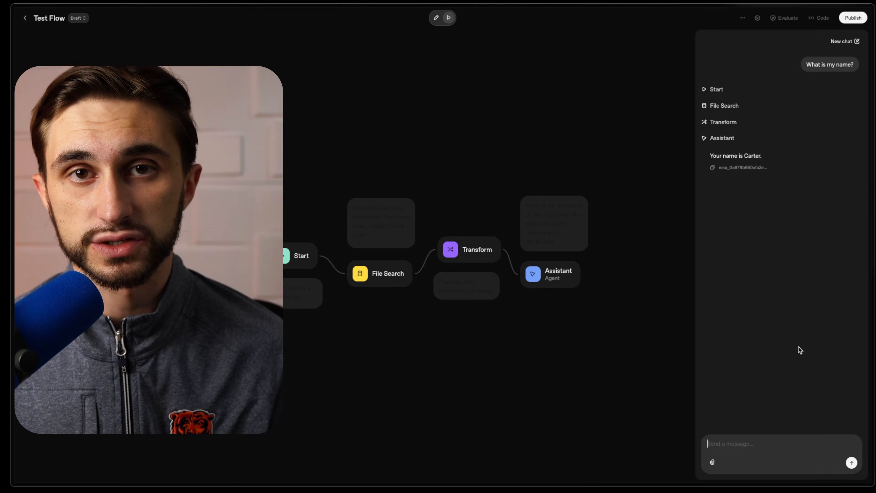
# - Send the message "I'm currently filming a tutorial on how to use open AI's new agent builder in order to create self learning agents"
pyautogui.click(801, 436)
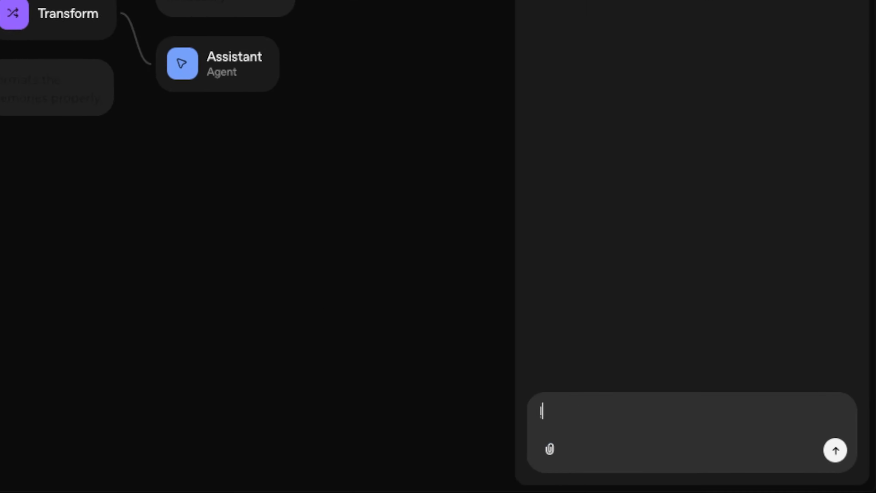
pyautogui.write("I'm currently filming a tutorial on how to")
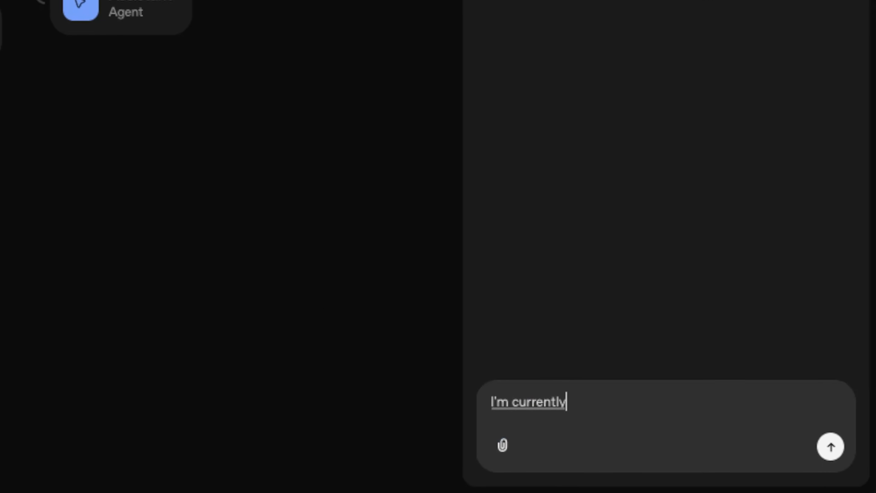
pyautogui.write(' use')
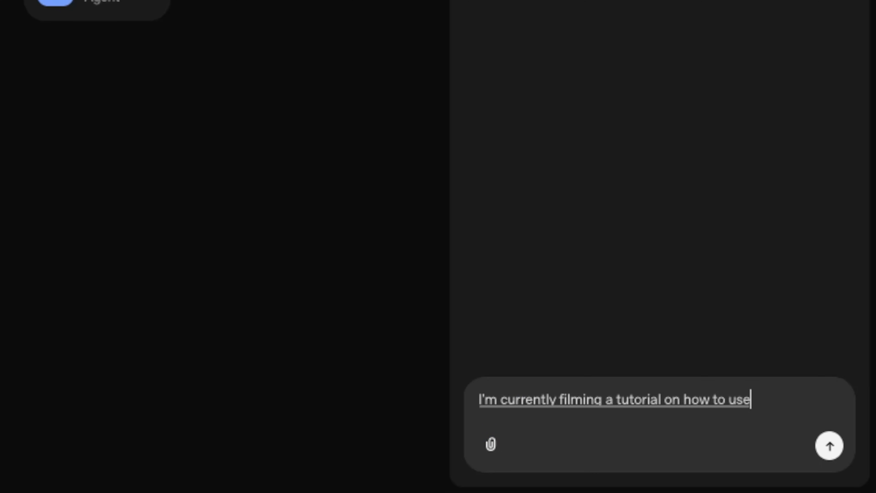
pyautogui.write(" open AI's new agent")
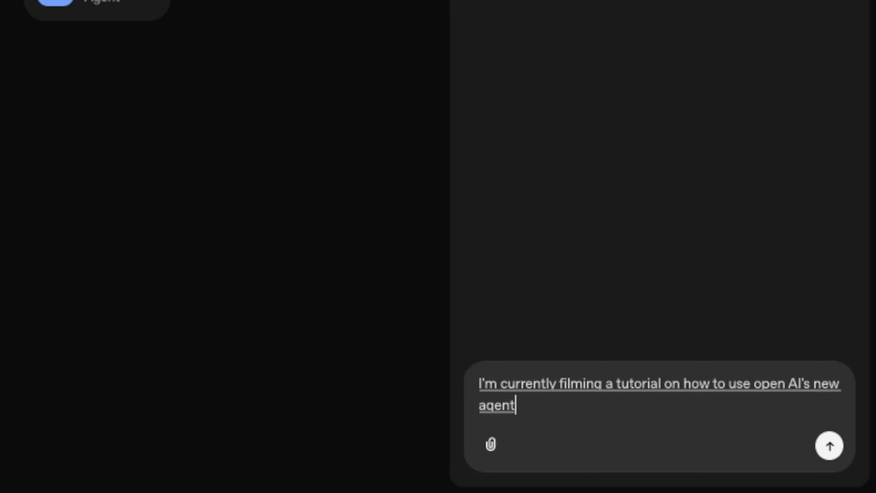
pyautogui.write(' builder in order to create self learning agents')
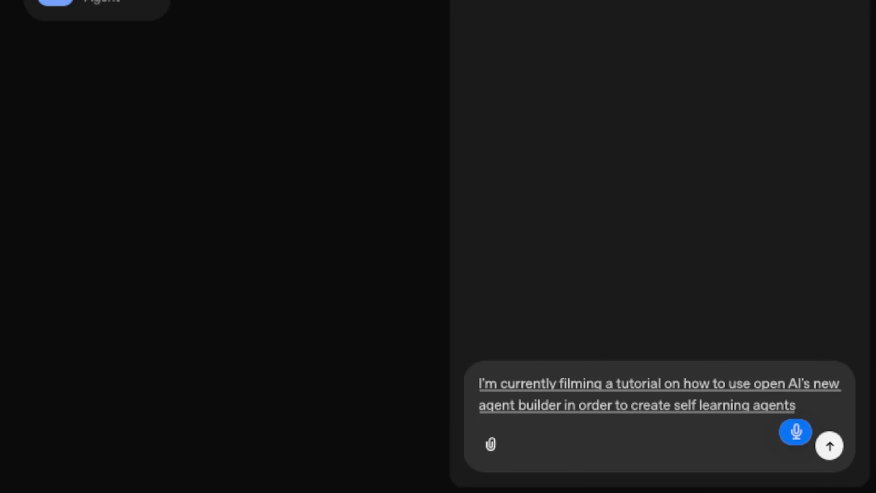
pyautogui.press('Escape')
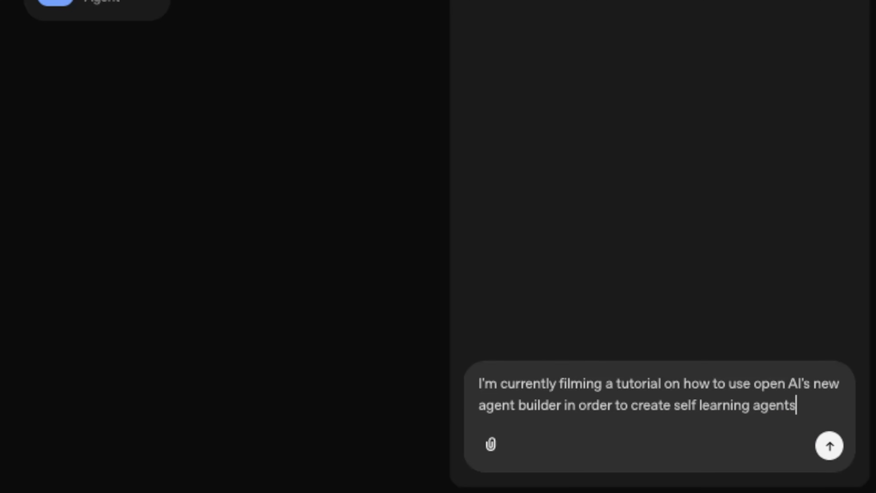
pyautogui.press('Return')
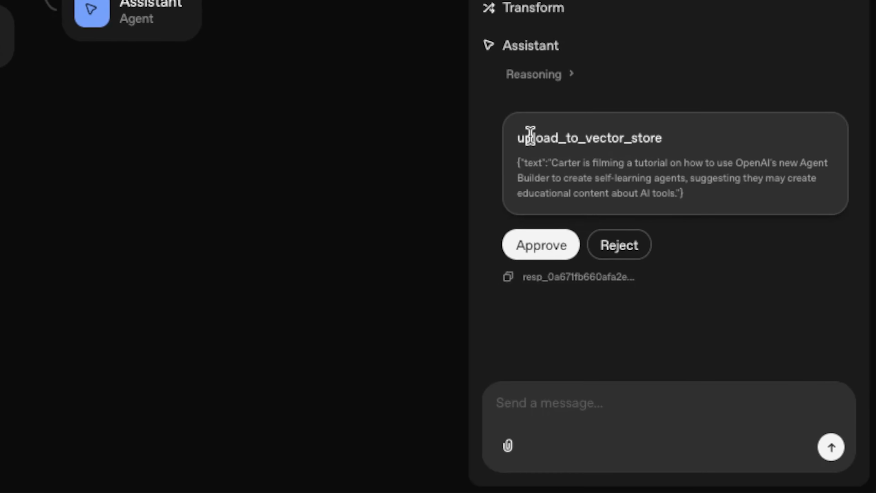
# - Review the text of the upload_to_vector_store call and approve it
pyautogui.doubleClick(586, 124)
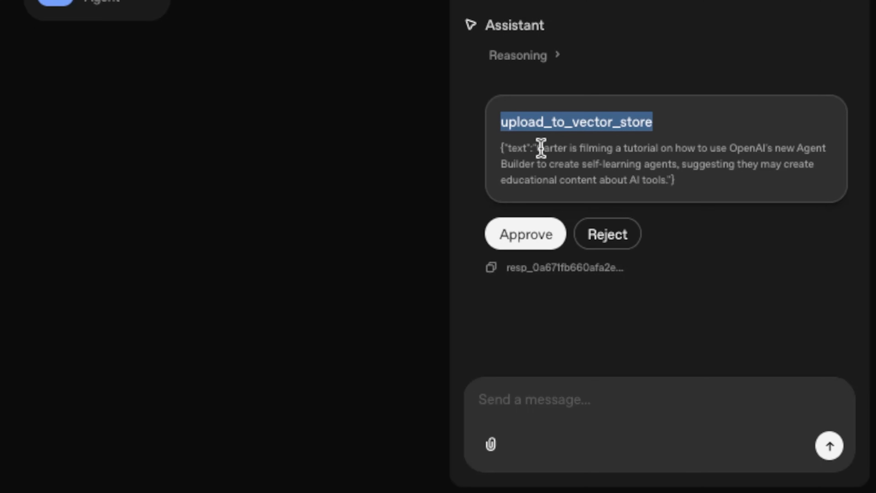
pyautogui.moveTo(539, 148); pyautogui.dragTo(659, 182)
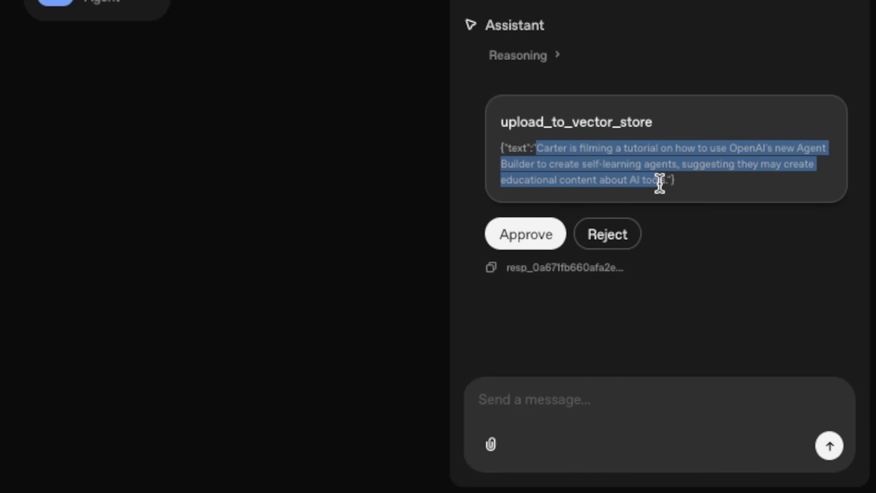
pyautogui.click(674, 183)
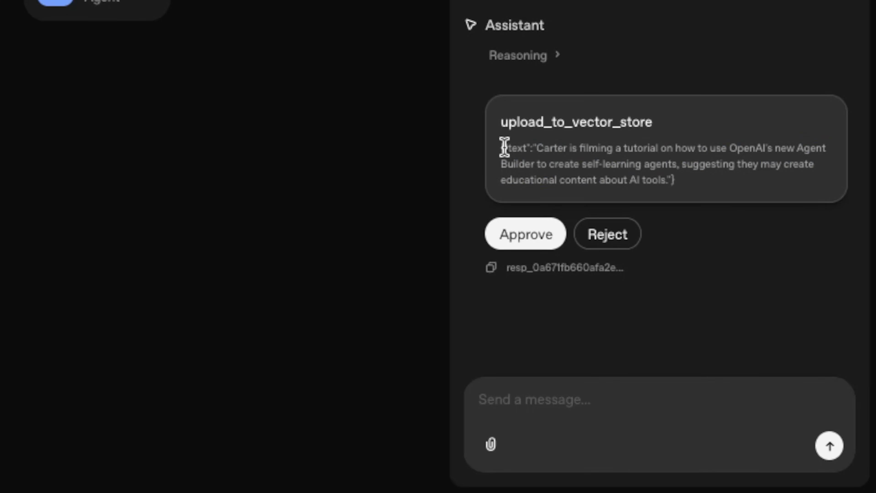
pyautogui.moveTo(504, 148); pyautogui.dragTo(672, 180)
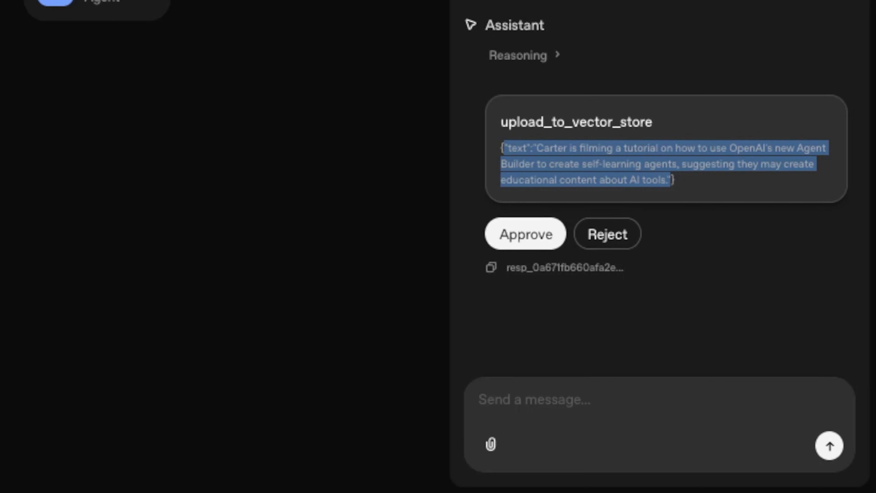
pyautogui.click(559, 199)
pyautogui.click(528, 241)
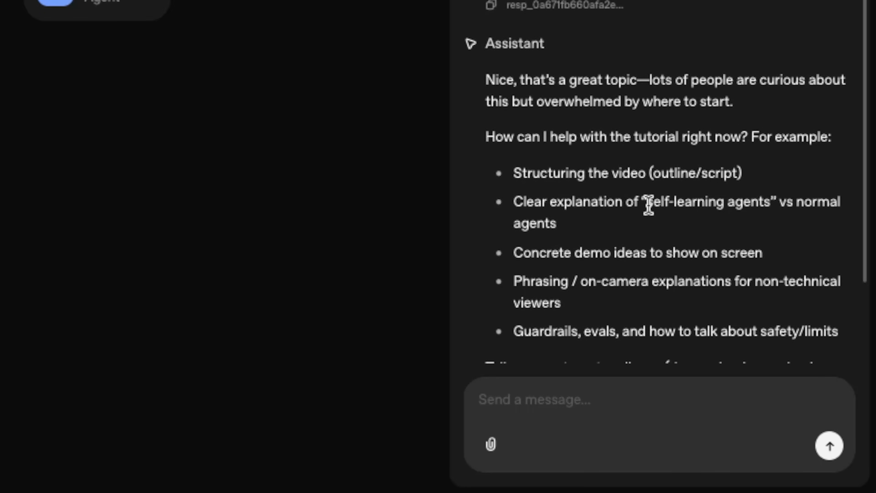
# - Read the assistant's reply about the tutorial and review the run's sequence of nodes in the chat
pyautogui.scroll(1, 645, 209)
pyautogui.moveTo(482, 3); pyautogui.dragTo(712, 342)
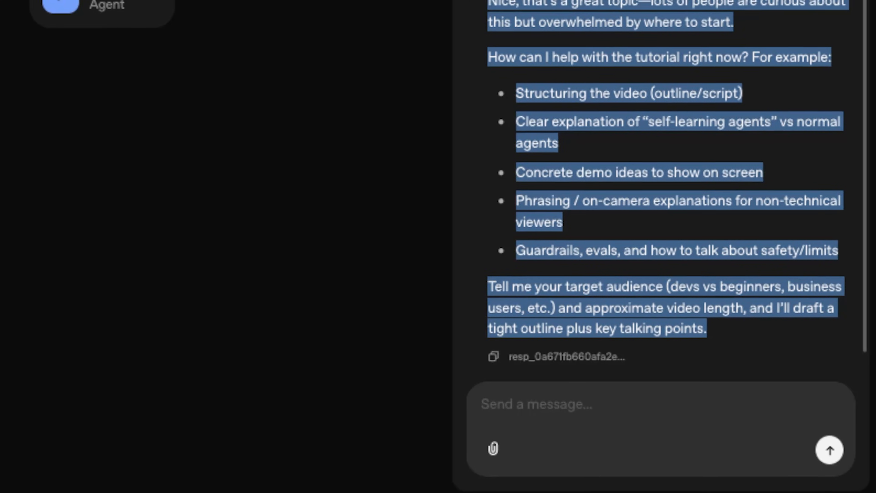
pyautogui.click(676, 107)
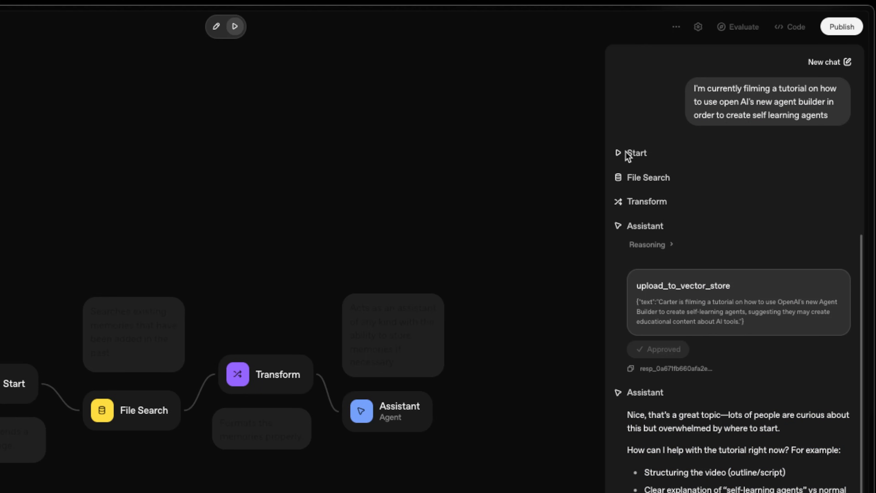
pyautogui.moveTo(626, 153); pyautogui.dragTo(743, 402)
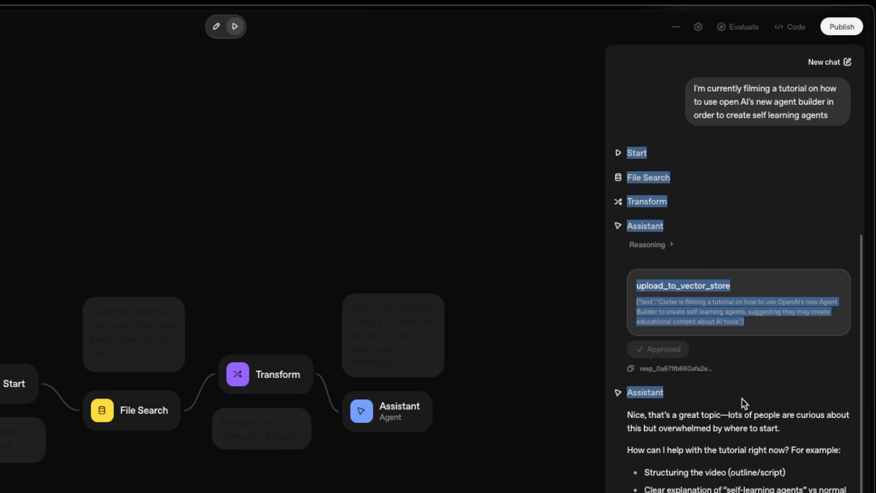
pyautogui.click(755, 376)
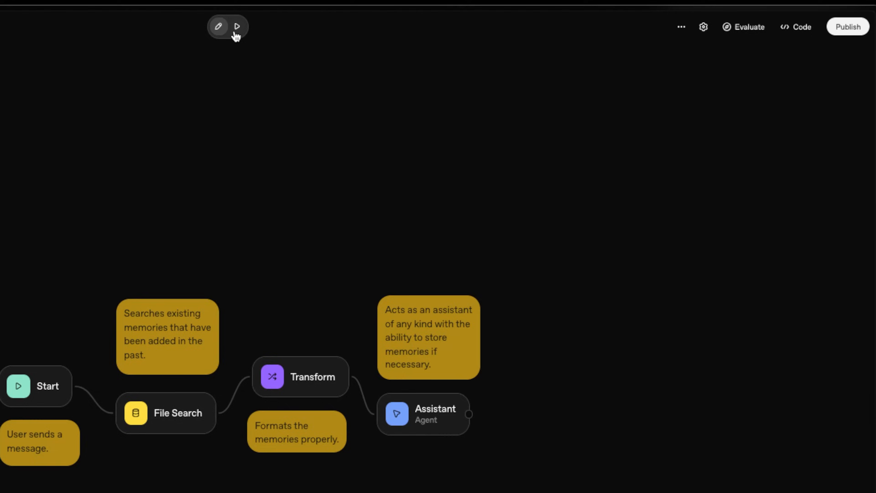
# - Reopen the agent preview with an empty chat and ask "What do you know about me?"
pyautogui.click(235, 26)
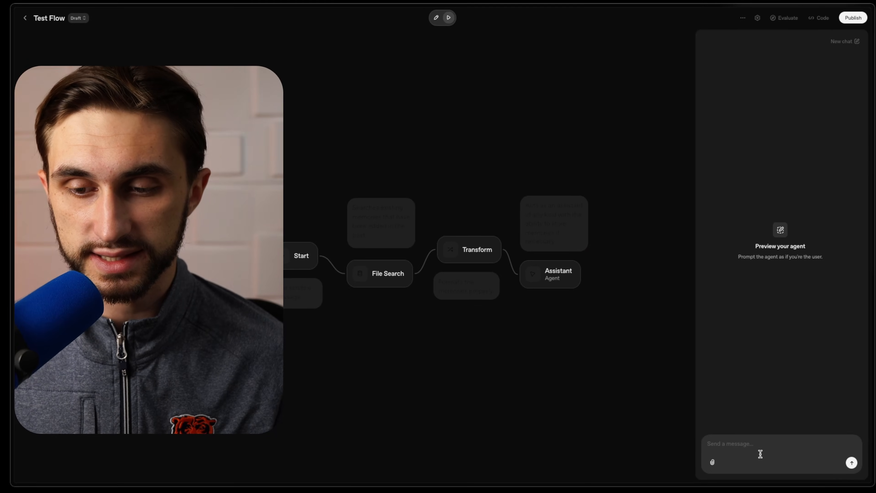
pyautogui.write('What do you')
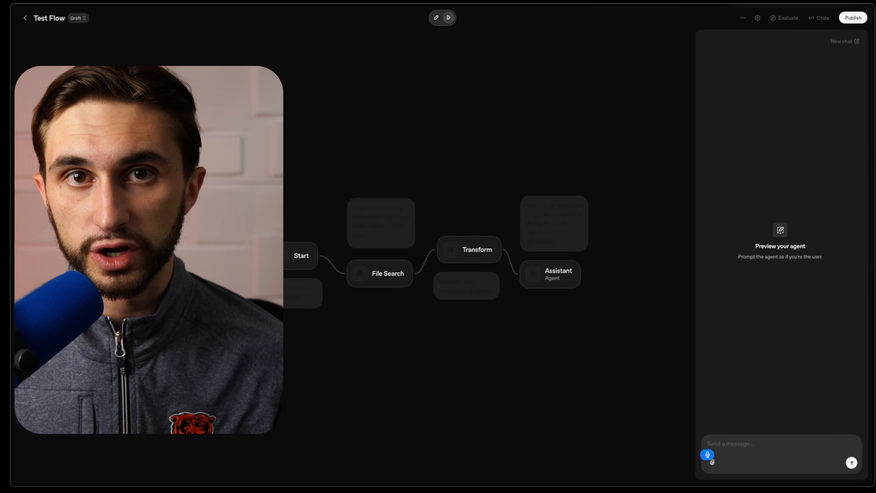
pyautogui.write(' know about me?')
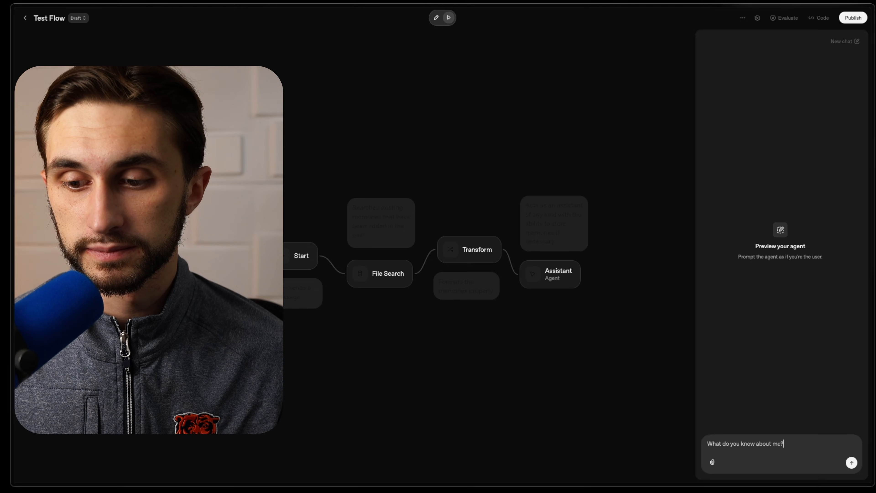
pyautogui.press('Return')
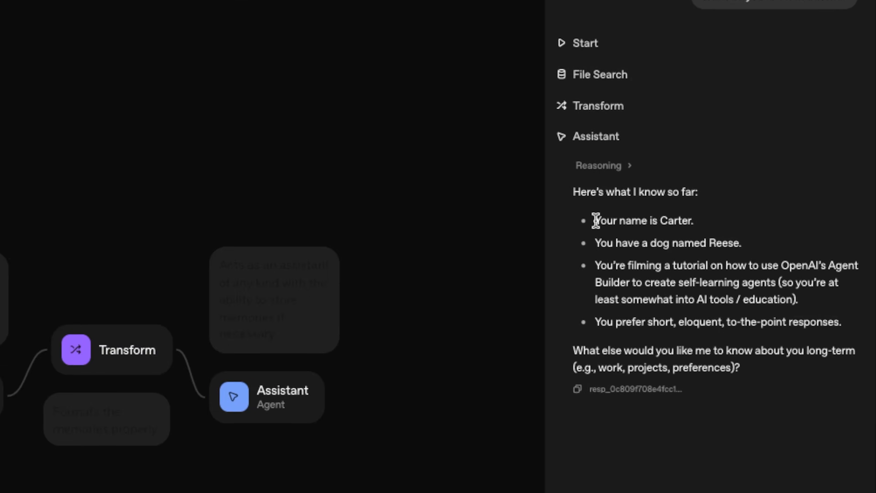
# - Examine each remembered fact in the assistant's answer, including the tutorial entry and the response-style preference
pyautogui.moveTo(596, 220); pyautogui.dragTo(697, 222)
pyautogui.moveTo(531, 271); pyautogui.dragTo(707, 271)
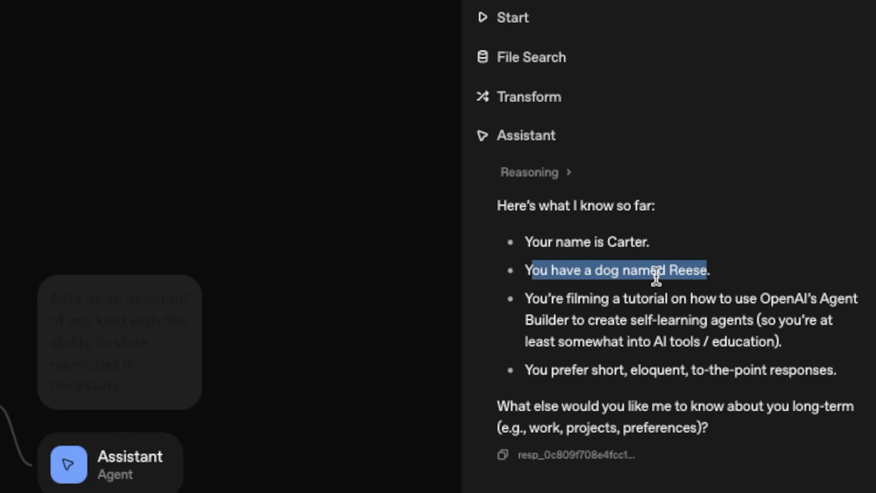
pyautogui.moveTo(551, 294); pyautogui.dragTo(755, 314)
pyautogui.click(755, 314)
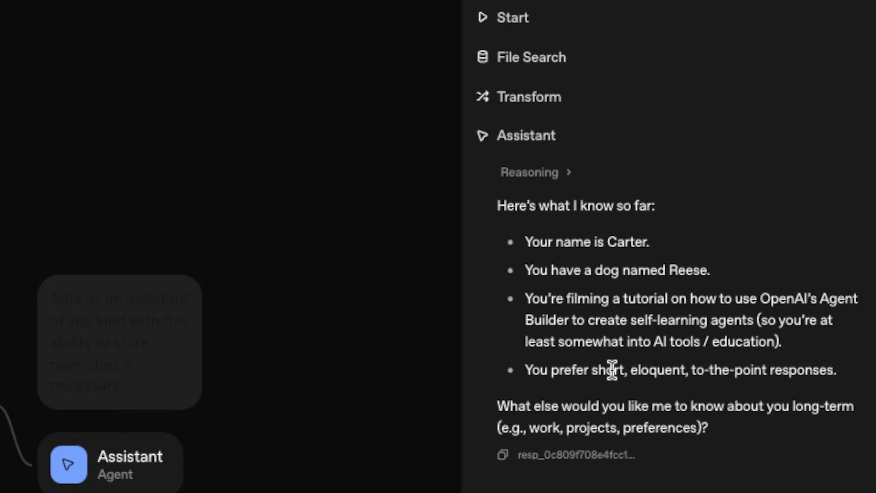
pyautogui.moveTo(641, 371); pyautogui.dragTo(528, 252)
pyautogui.click(843, 378)
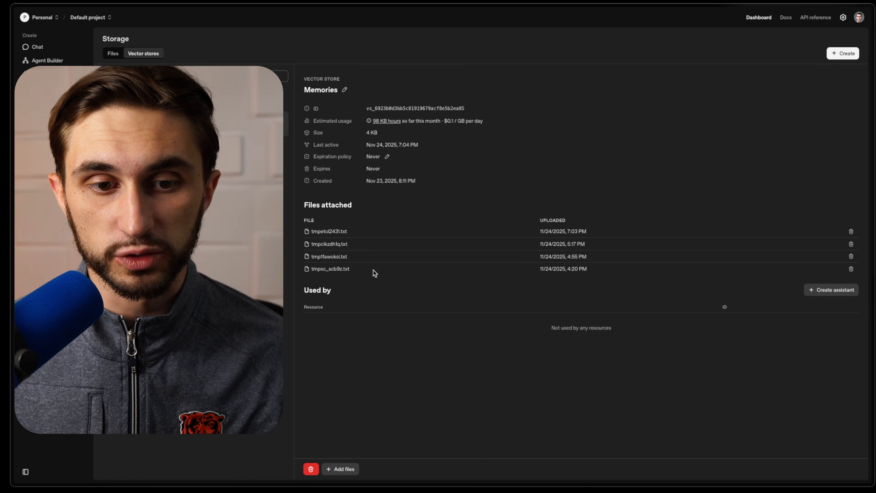
# - Switch to the Storage page and check the list of files attached to the Memories vector store
pyautogui.moveTo(371, 274); pyautogui.dragTo(309, 231)
pyautogui.click(389, 196)
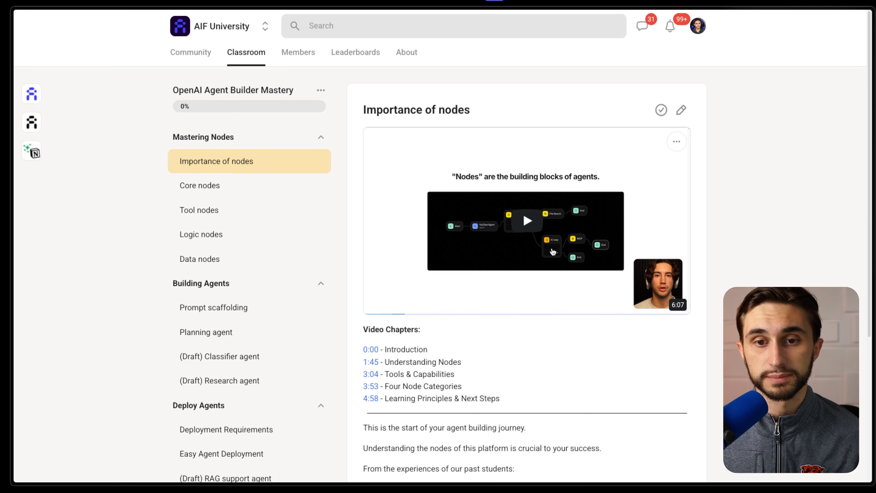
# - Browse the Core nodes, Tool nodes, Logic nodes and Data nodes lessons in the AIF University course OpenAI Agent Builder Mastery
pyautogui.click(283, 190)
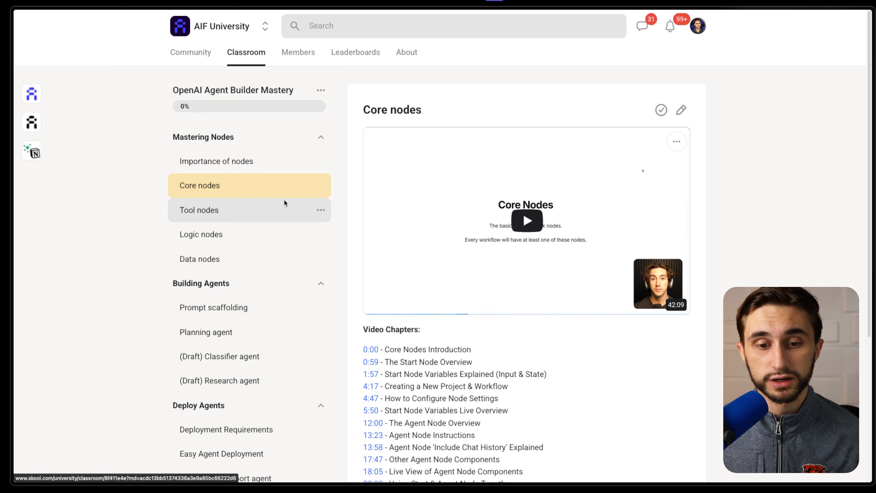
pyautogui.click(284, 201)
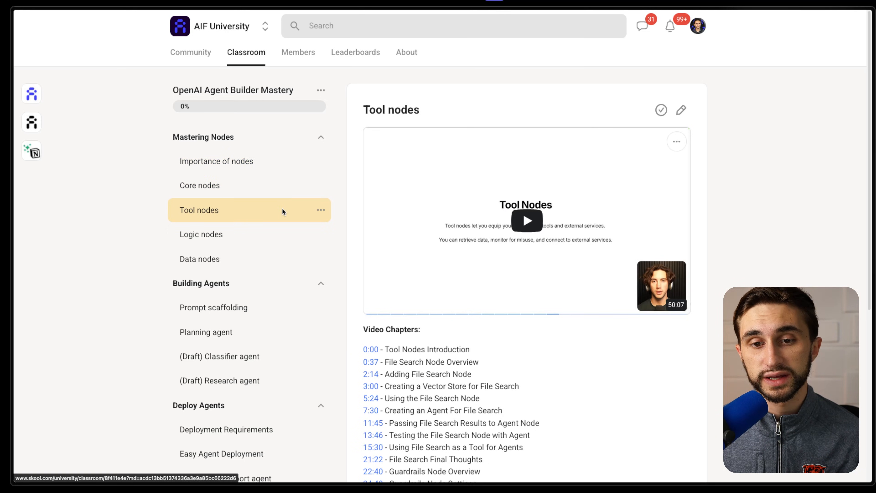
pyautogui.click(281, 225)
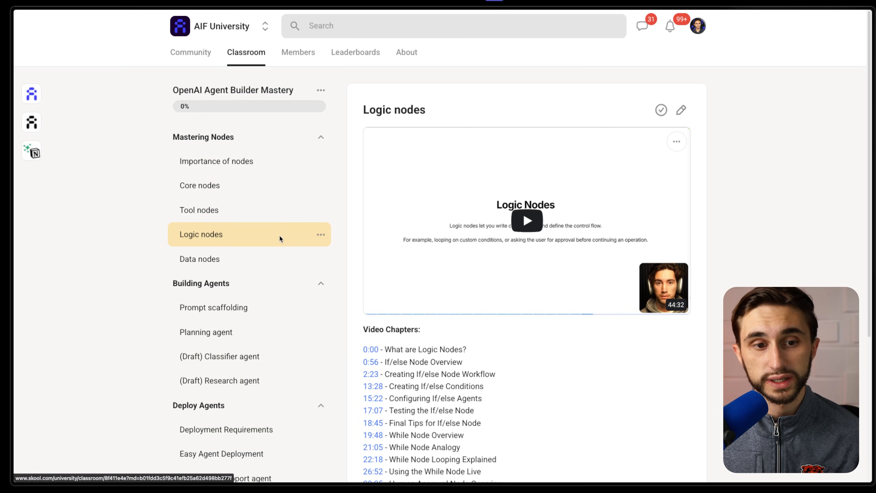
pyautogui.click(281, 254)
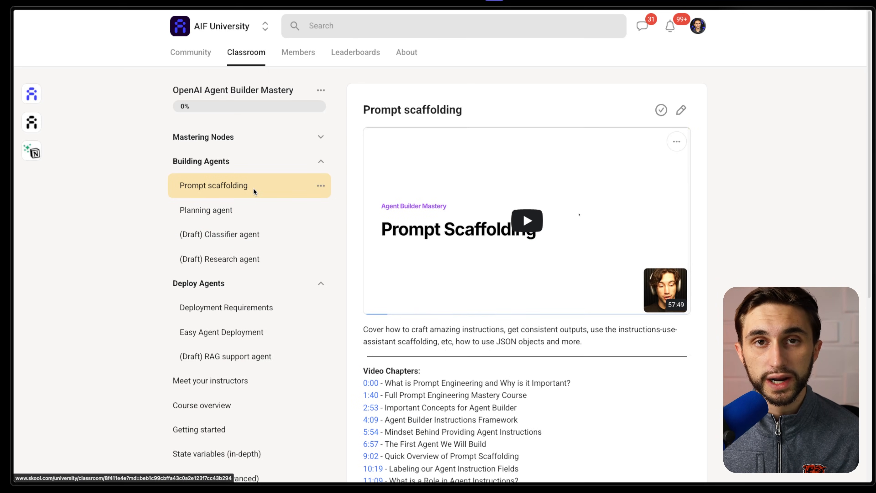
# - Browse the Planning agent, Deployment Requirements and Easy Agent Deployment lessons of the OpenAI Agent Builder Mastery course
pyautogui.click(240, 210)
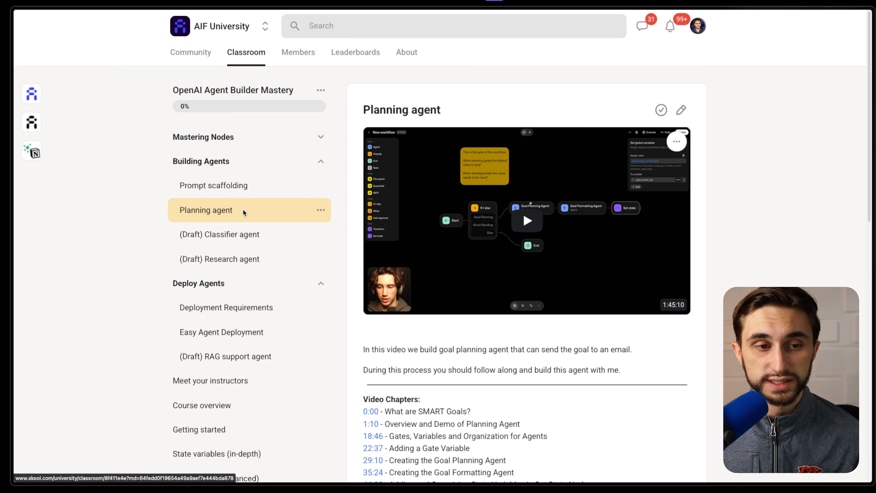
pyautogui.click(321, 165)
pyautogui.click(201, 211)
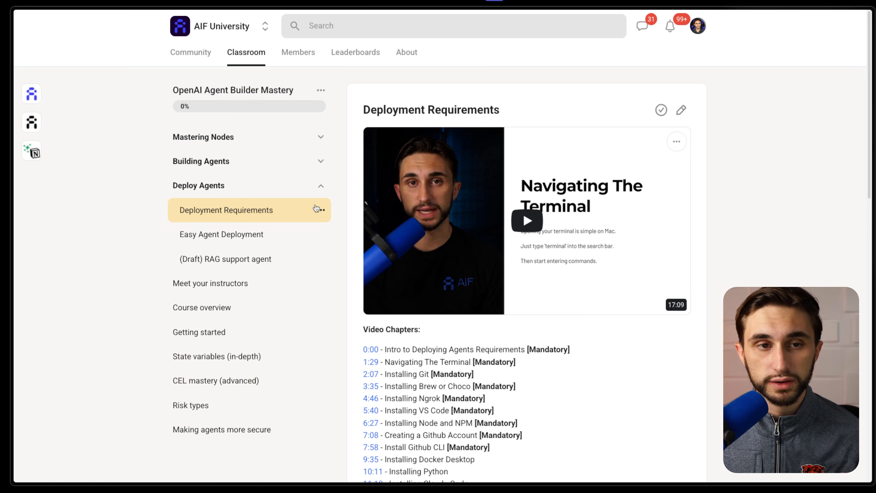
pyautogui.click(299, 230)
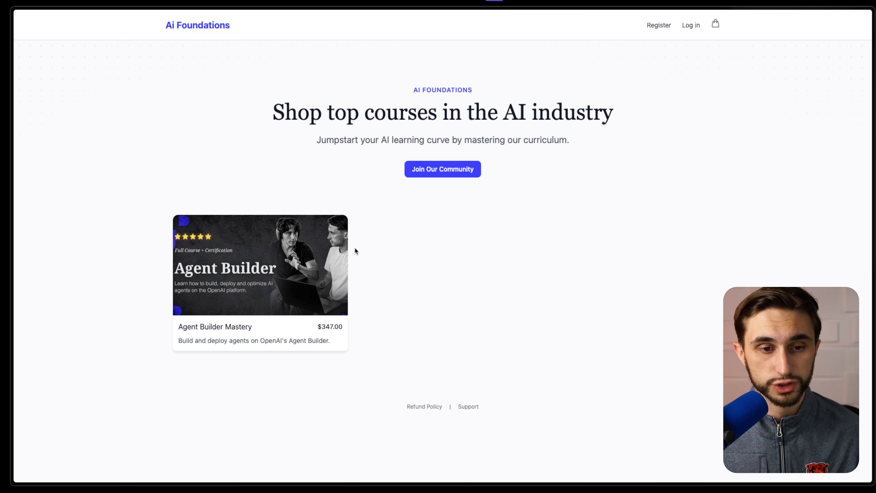
# - Open the Agent Builder Mastery course in the Ai Foundations shop and read through its sales page
pyautogui.click(338, 241)
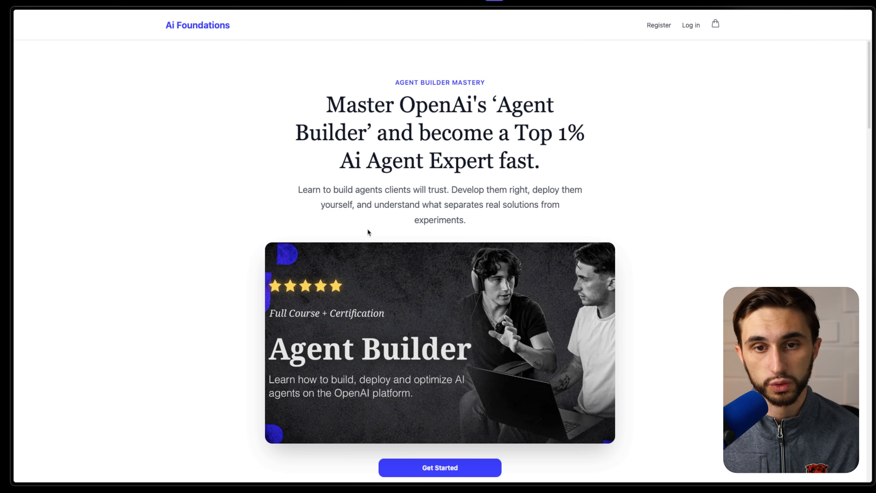
pyautogui.scroll(-10, 367, 229)
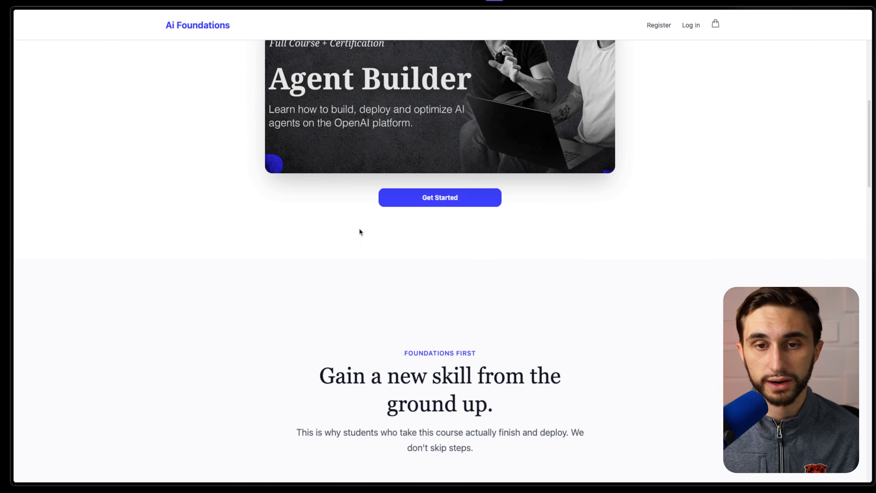
pyautogui.scroll(-8, 360, 230)
pyautogui.scroll(-5, 360, 230)
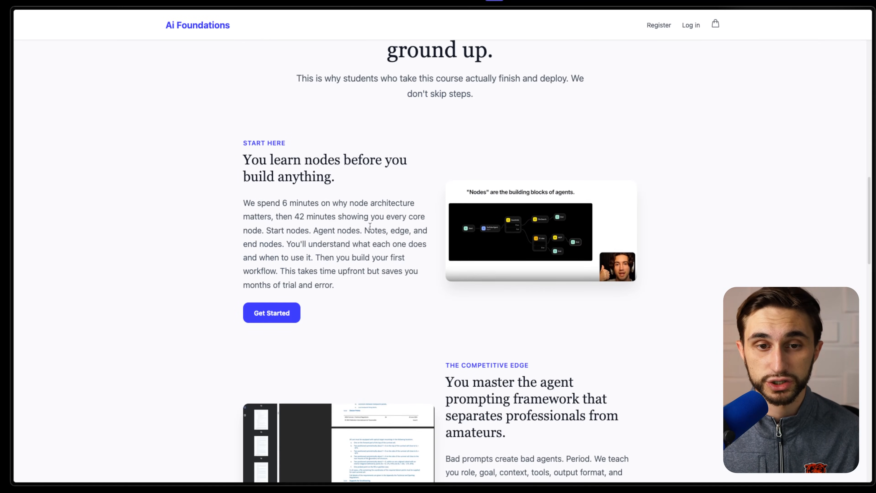
pyautogui.scroll(-1, 369, 226)
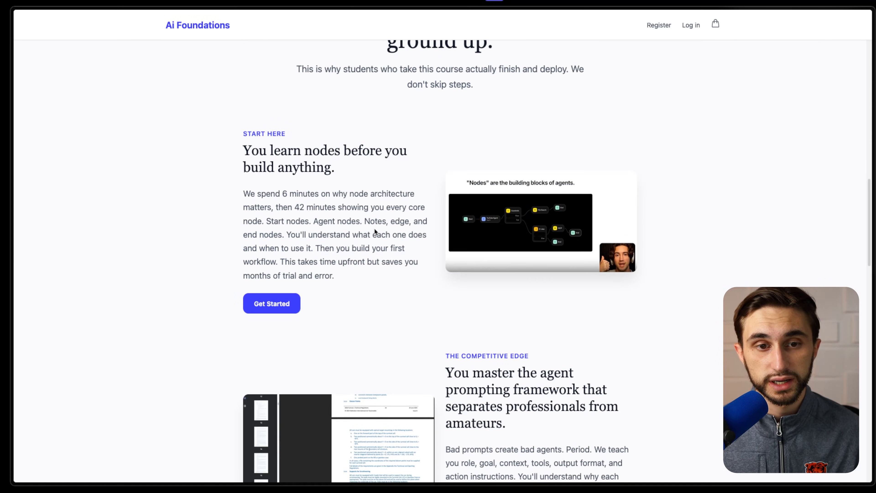
pyautogui.click(389, 208)
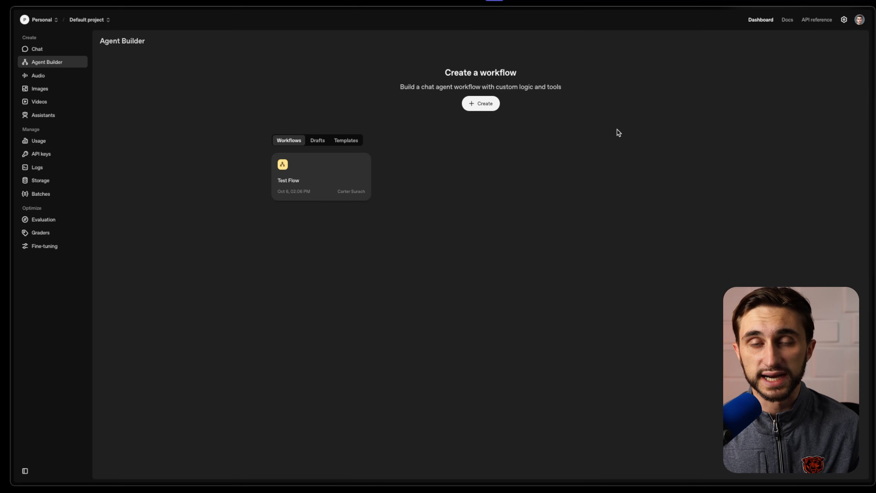
# - Create a new workflow in the OpenAI Agent Builder and delete its default My agent node
pyautogui.click(760, 21)
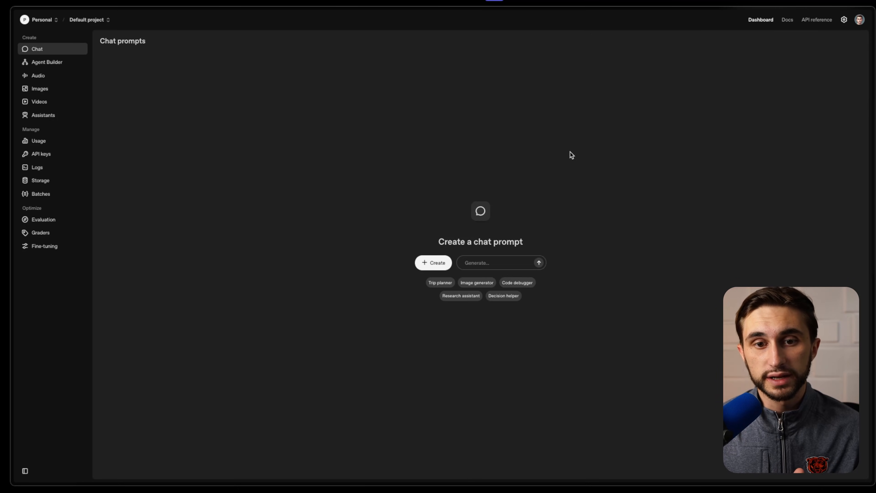
pyautogui.click(58, 62)
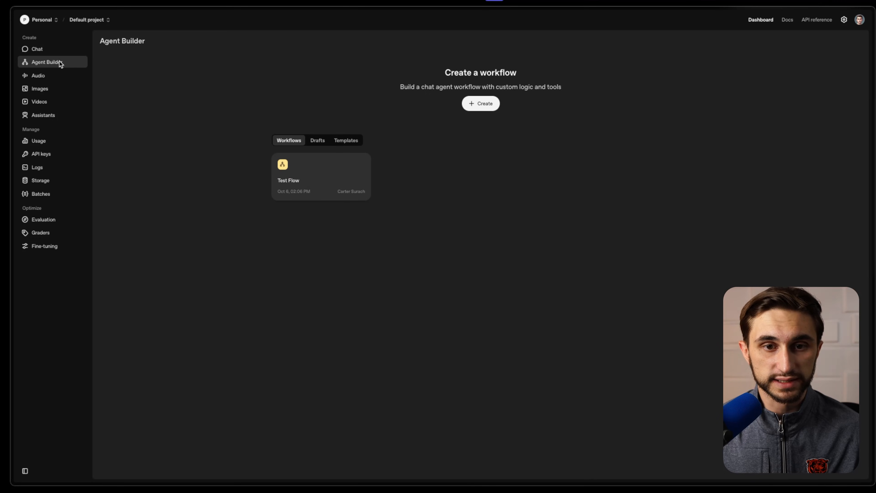
pyautogui.click(474, 108)
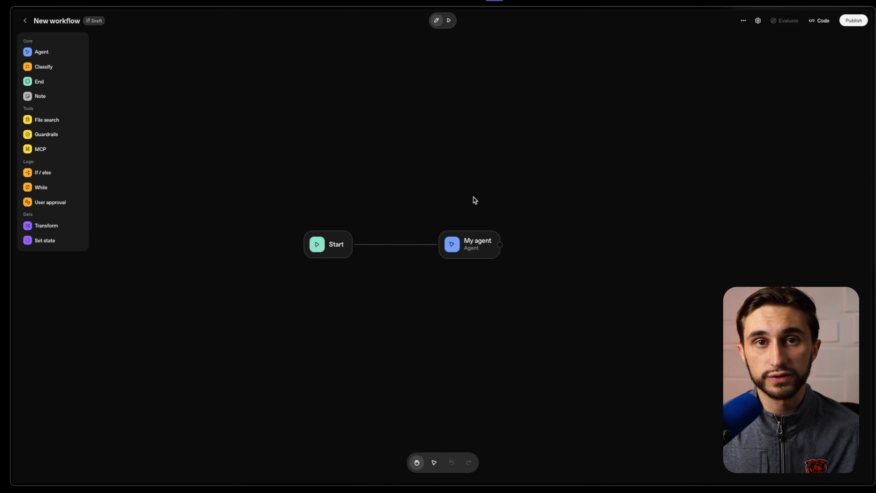
pyautogui.click(475, 242)
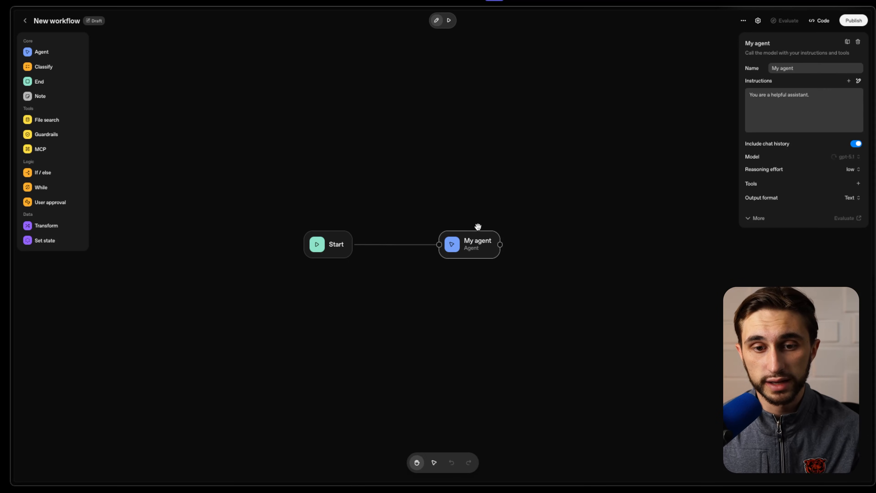
pyautogui.press('BackSpace')
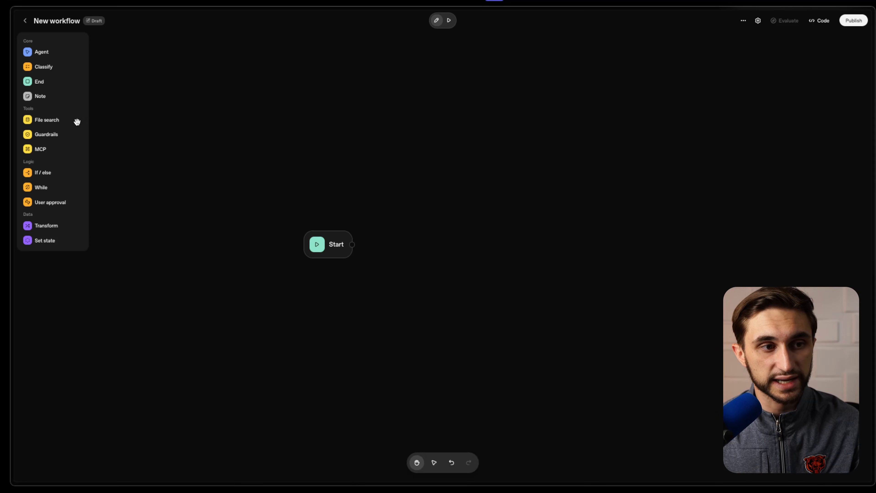
# - Add a File Search node beside the Start node and connect Start to it
pyautogui.click(62, 119)
pyautogui.moveTo(465, 263); pyautogui.dragTo(426, 249)
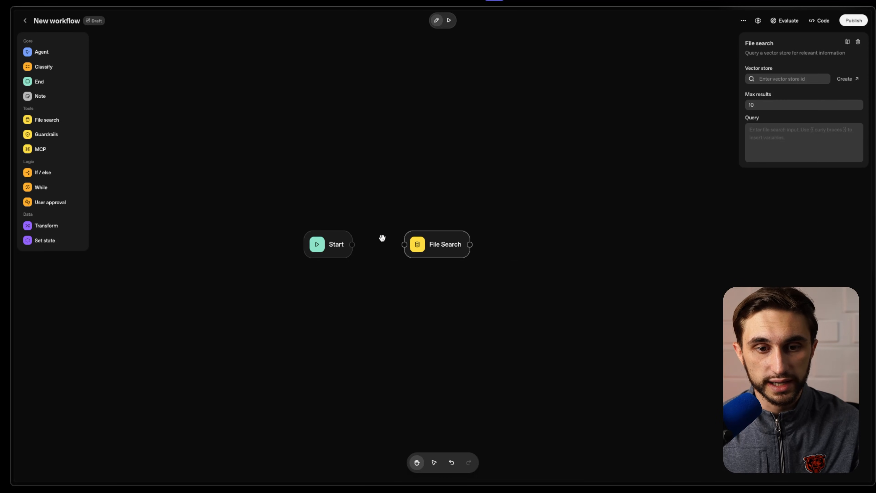
pyautogui.moveTo(355, 244); pyautogui.dragTo(442, 247)
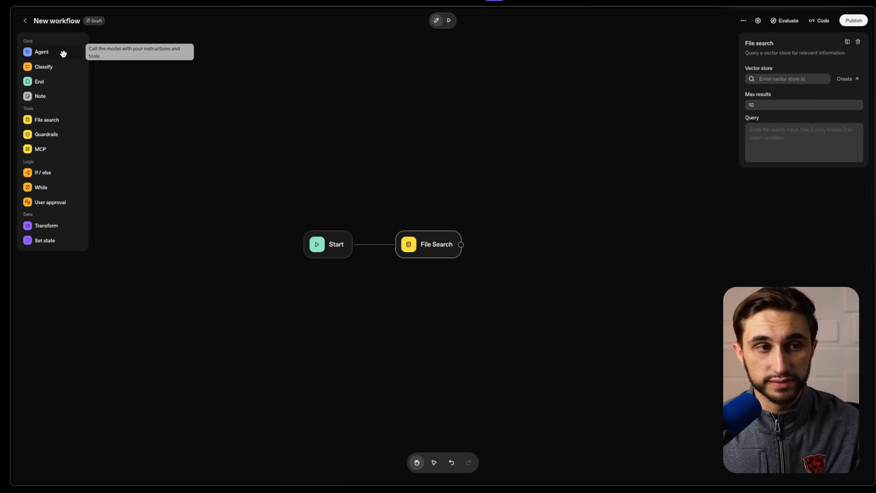
# - Add a Transform node after File Search, connect the two and line them up in a row
pyautogui.click(51, 225)
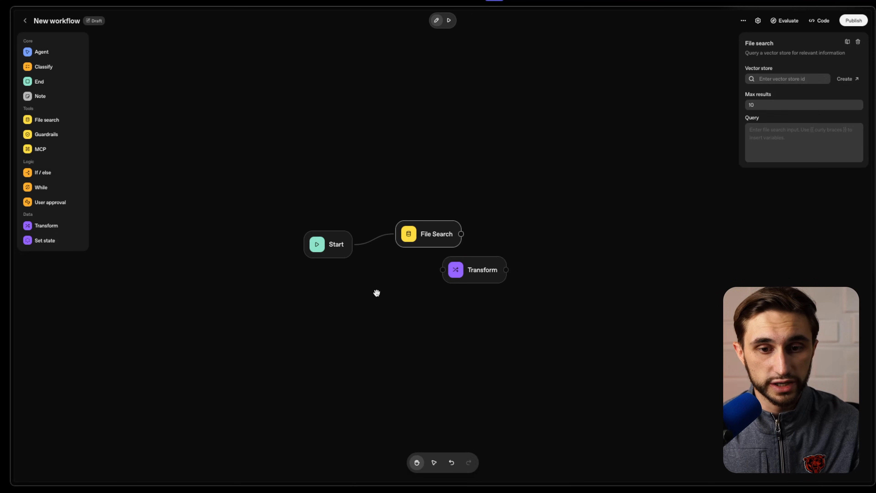
pyautogui.moveTo(483, 276); pyautogui.dragTo(492, 237)
pyautogui.moveTo(434, 237); pyautogui.dragTo(434, 247)
# - Add an Agent node after Transform, connect Transform to it and align it with the row
pyautogui.moveTo(515, 242); pyautogui.dragTo(607, 245)
pyautogui.click(58, 51)
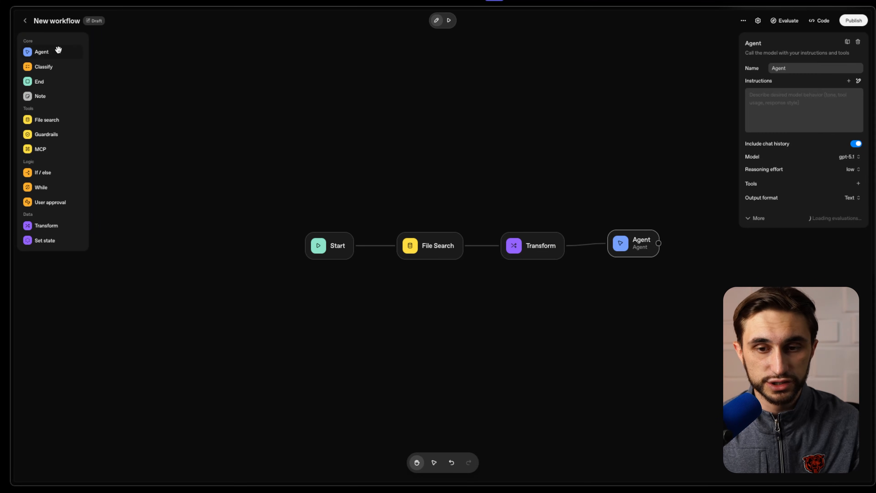
pyautogui.moveTo(626, 246); pyautogui.dragTo(633, 249)
# - Rename the Agent node that follows Transform as Assistant
pyautogui.moveTo(790, 65); pyautogui.dragTo(766, 66)
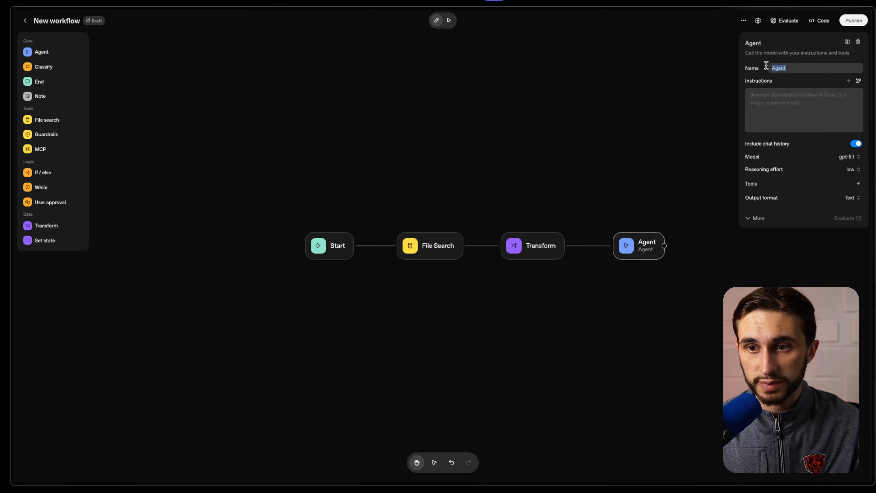
pyautogui.click(550, 257)
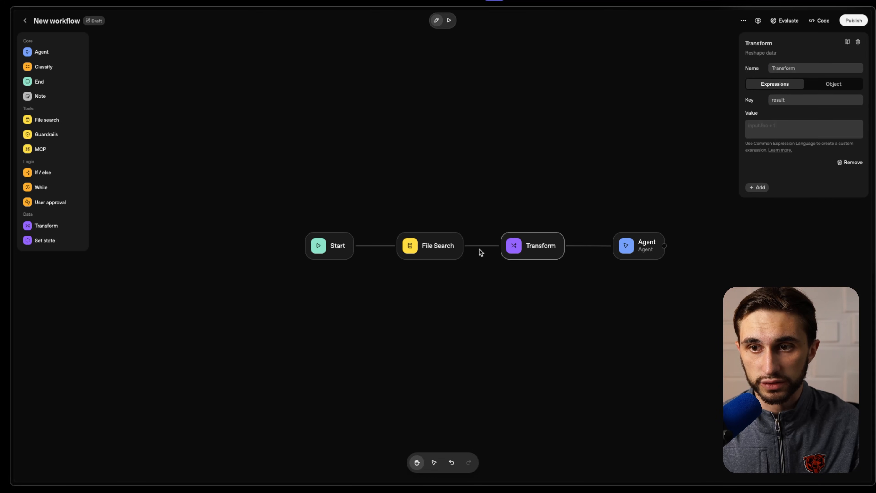
pyautogui.click(637, 249)
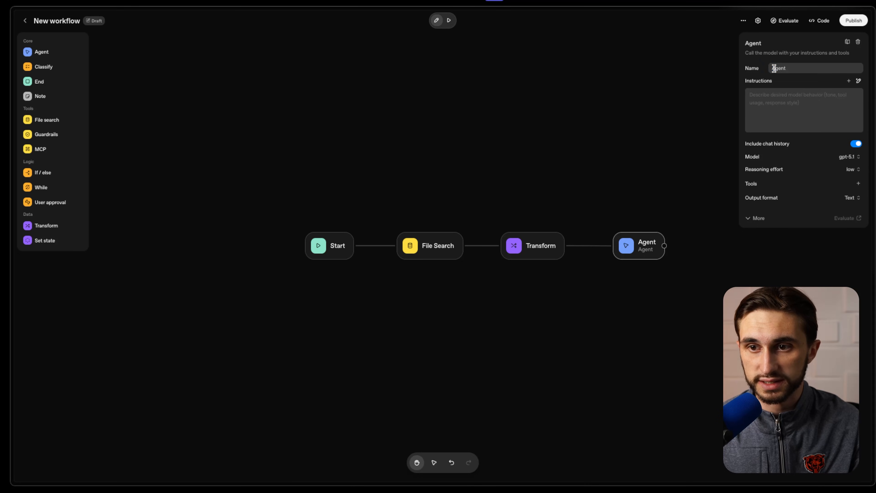
pyautogui.write('Assistant')
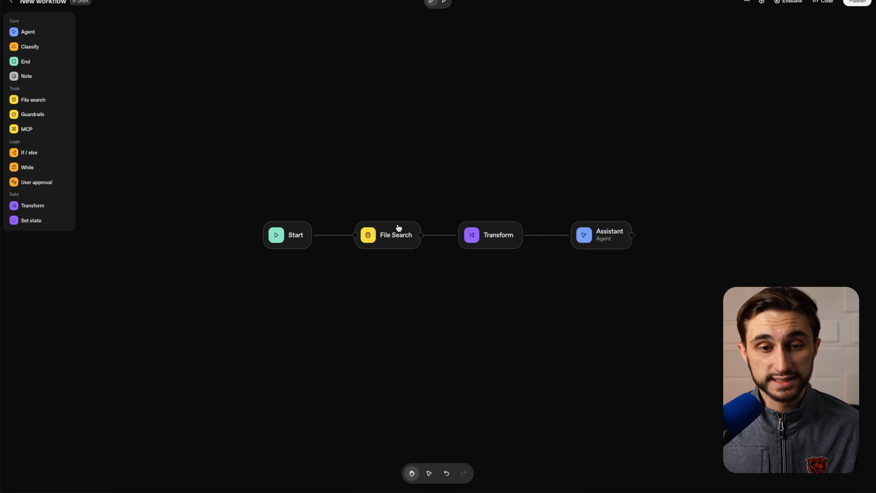
# - Create a new vector store for the File Search node, name it Tutorial Memories and check its attached files
pyautogui.click(399, 228)
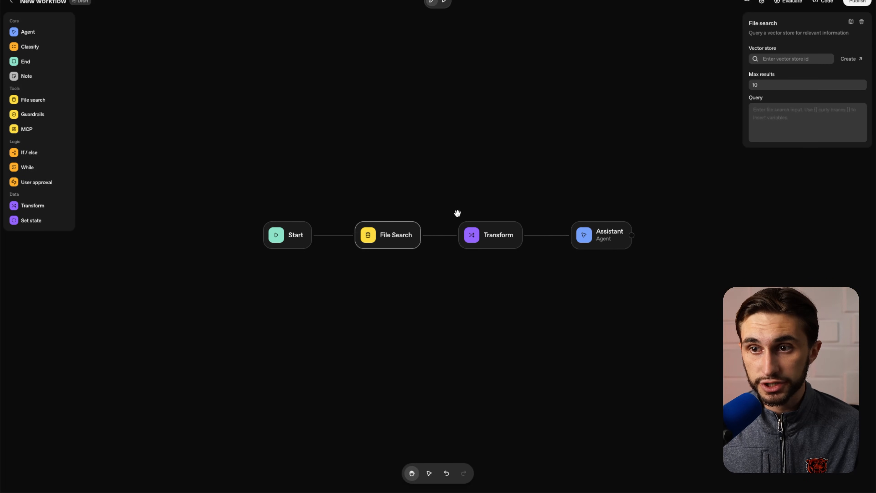
pyautogui.click(851, 59)
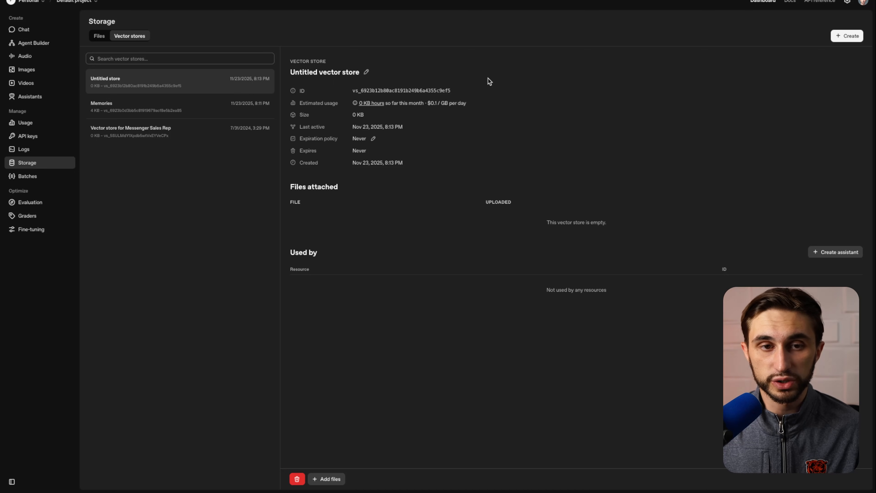
pyautogui.click(366, 72)
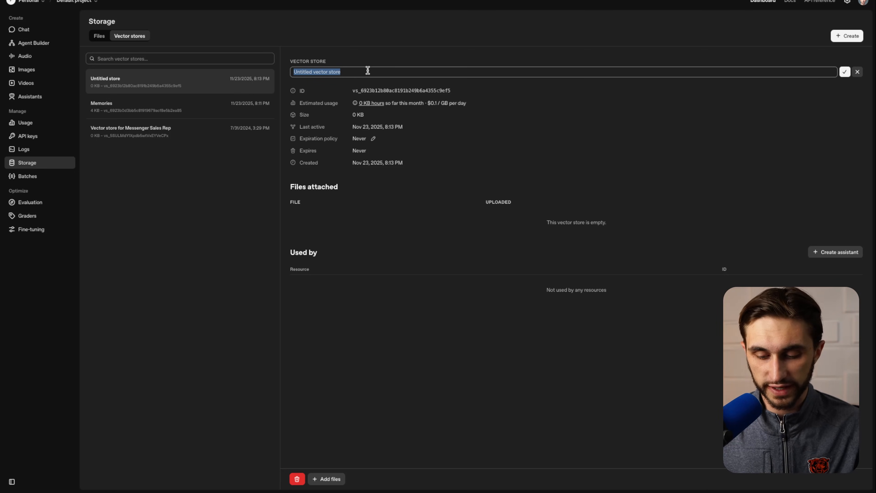
pyautogui.press('BackSpace')
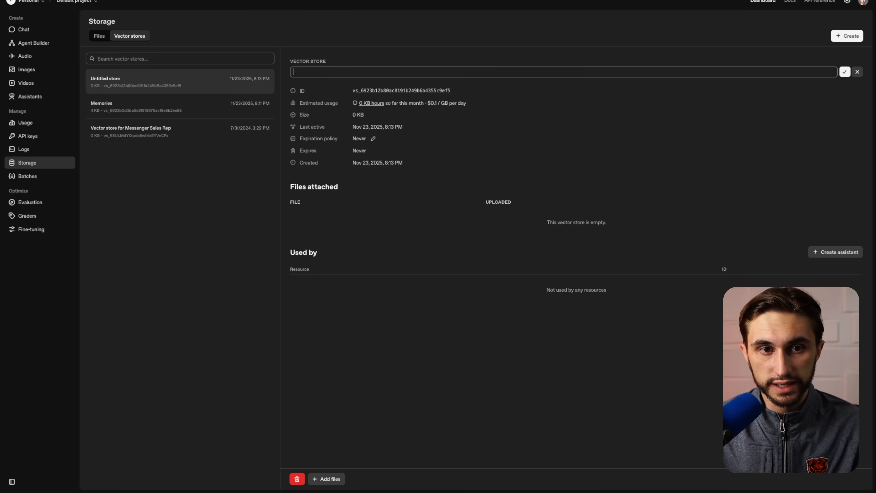
pyautogui.write('Tutorial Memor')
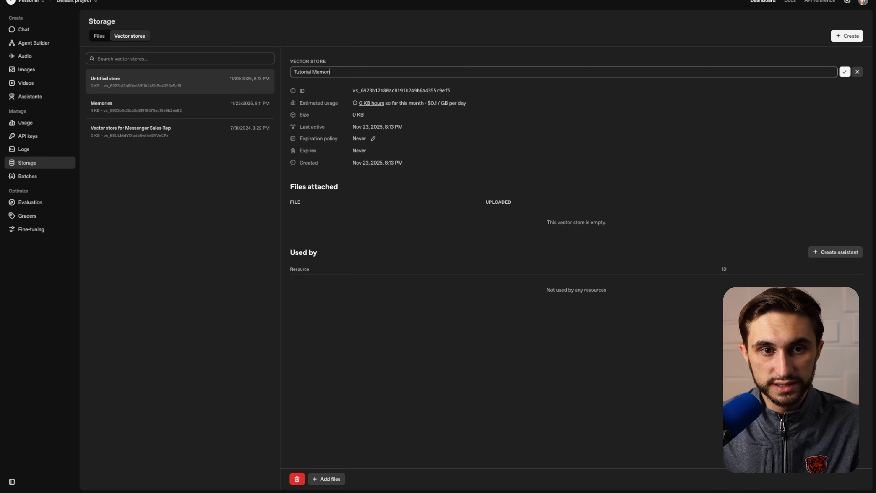
pyautogui.write('ies')
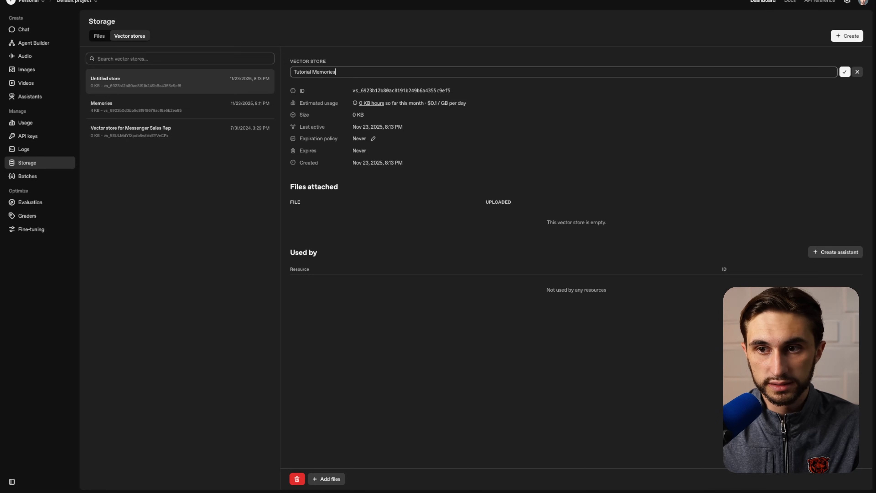
pyautogui.click(845, 72)
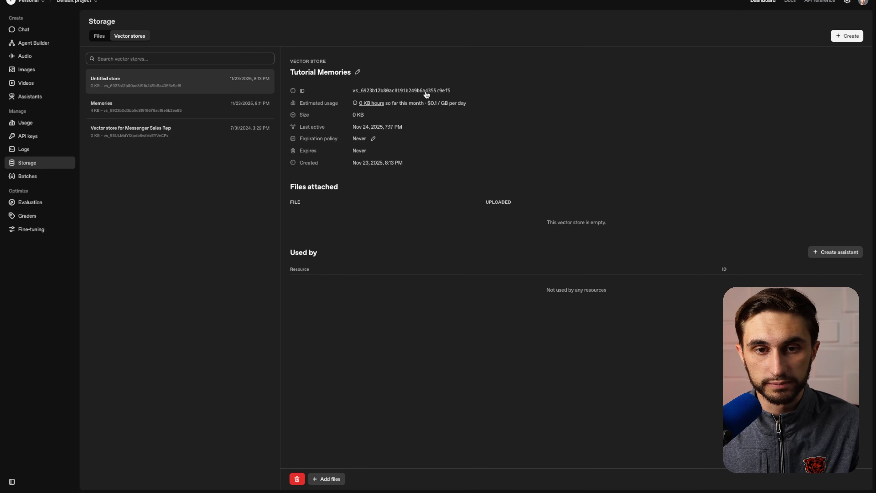
pyautogui.moveTo(539, 220); pyautogui.dragTo(615, 224)
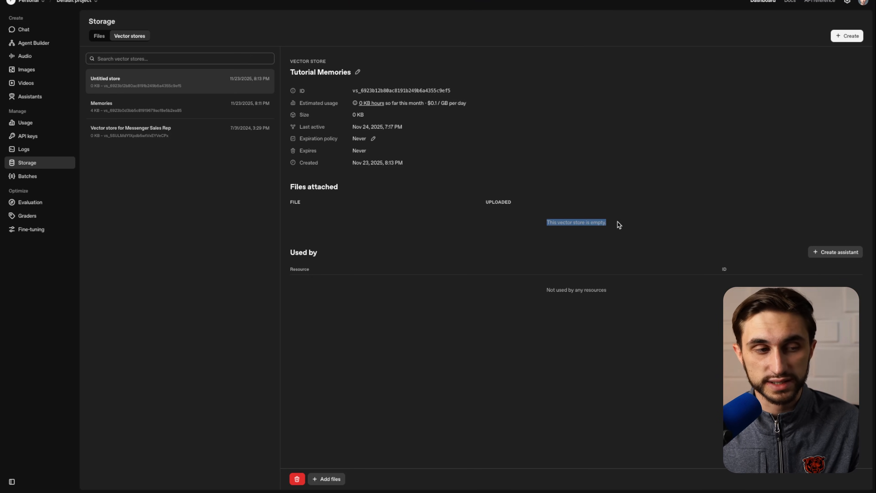
pyautogui.click(626, 207)
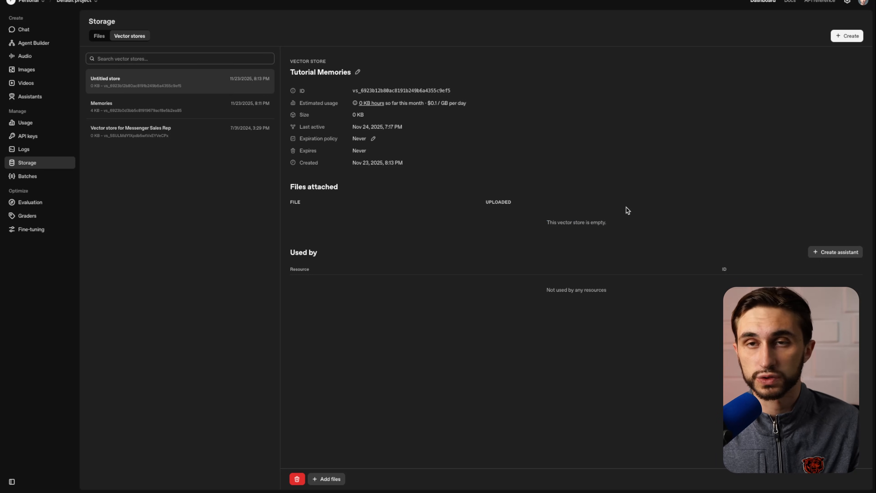
# - Link the File Search node to the Tutorial Memories vector store by its ID and select the node's max results value
pyautogui.moveTo(3, 144)
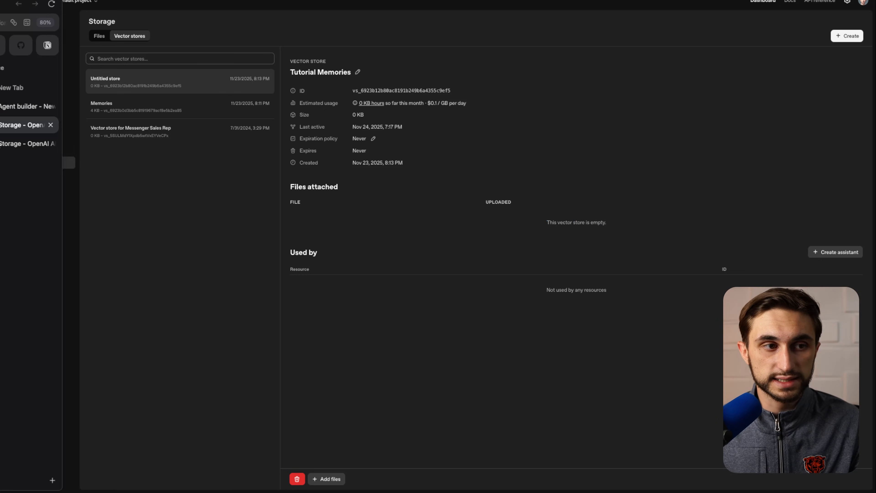
pyautogui.click(46, 106)
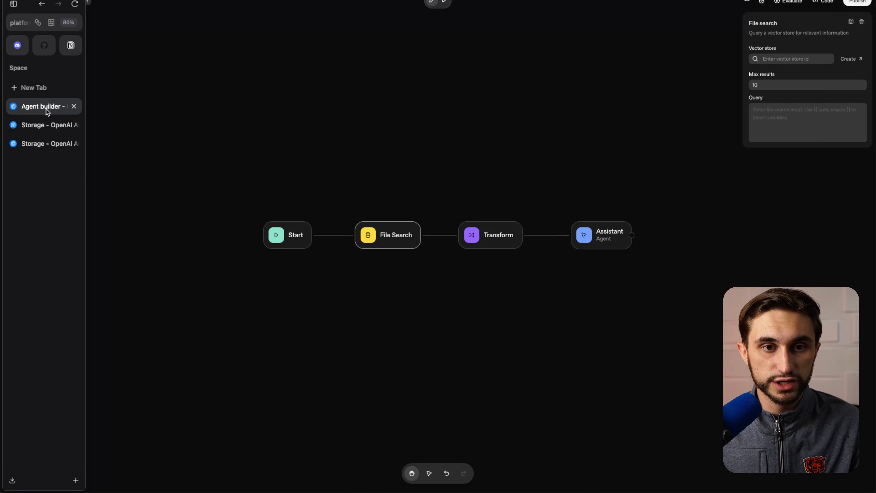
pyautogui.click(787, 58)
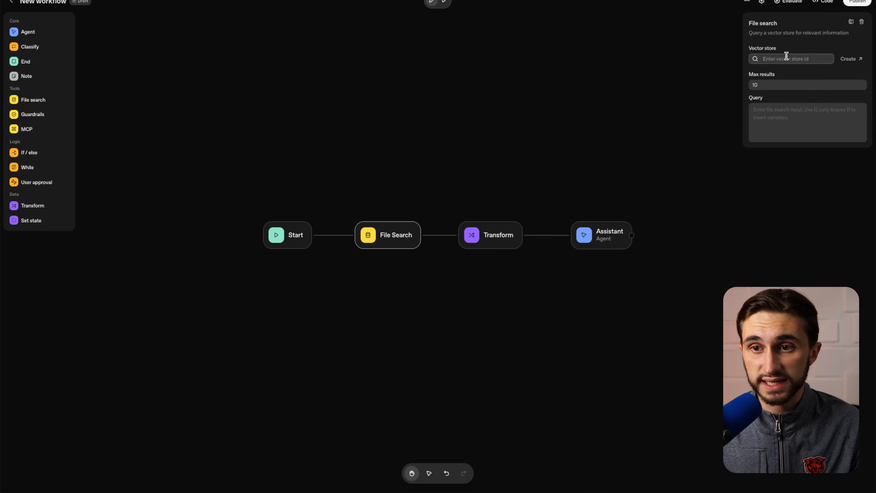
pyautogui.hotkey('ctrl', 'v')
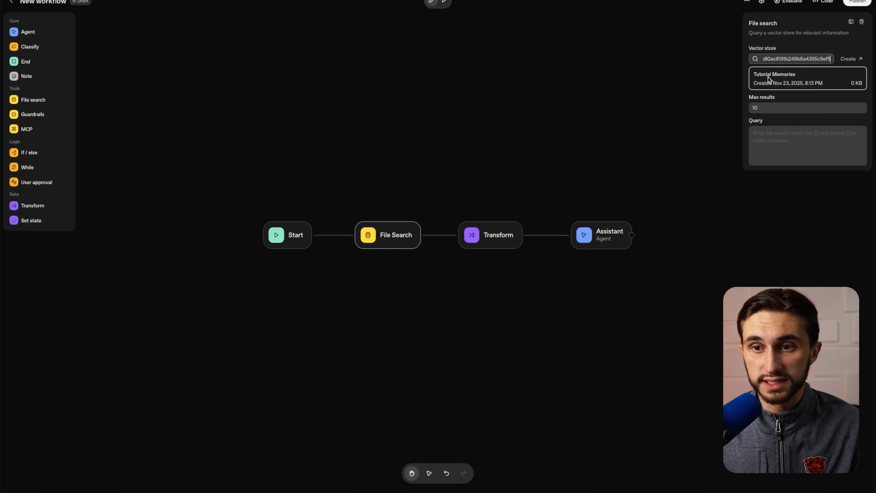
pyautogui.click(781, 107)
pyautogui.doubleClick(753, 107)
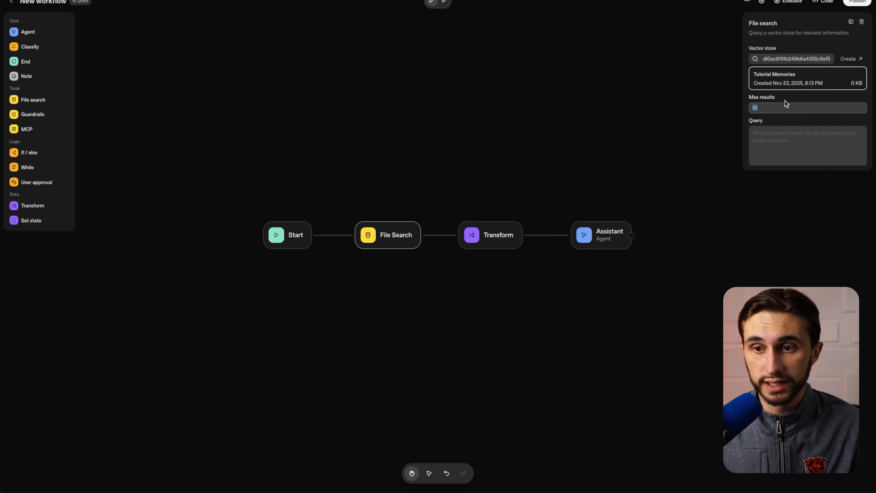
# - Set the File Search node's query to the workflow input variable input_as_text
pyautogui.click(785, 132)
pyautogui.click(843, 159)
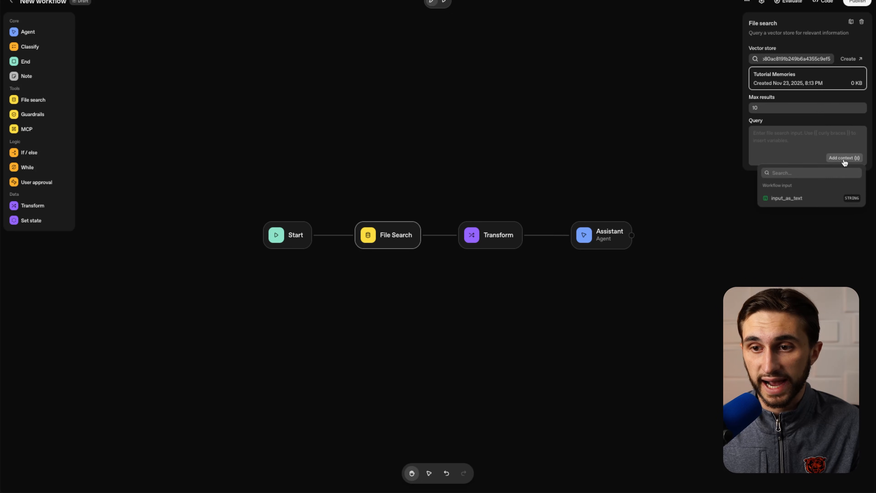
pyautogui.click(793, 204)
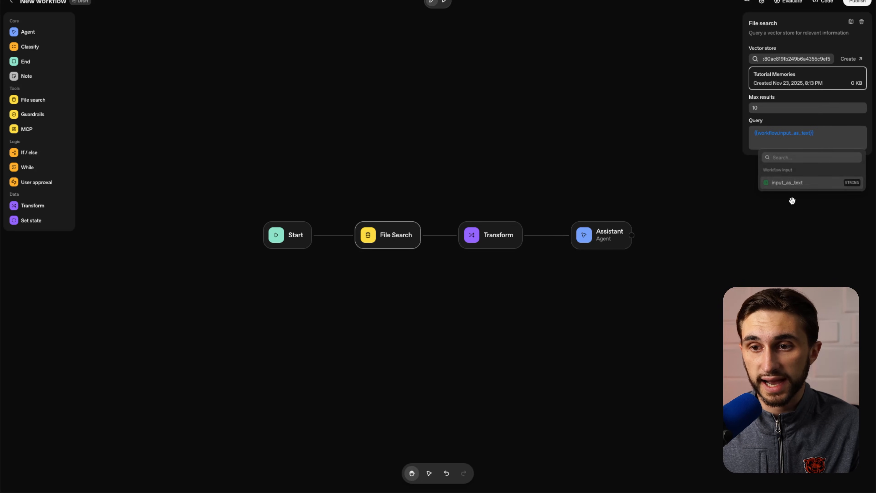
pyautogui.moveTo(817, 135); pyautogui.dragTo(742, 131)
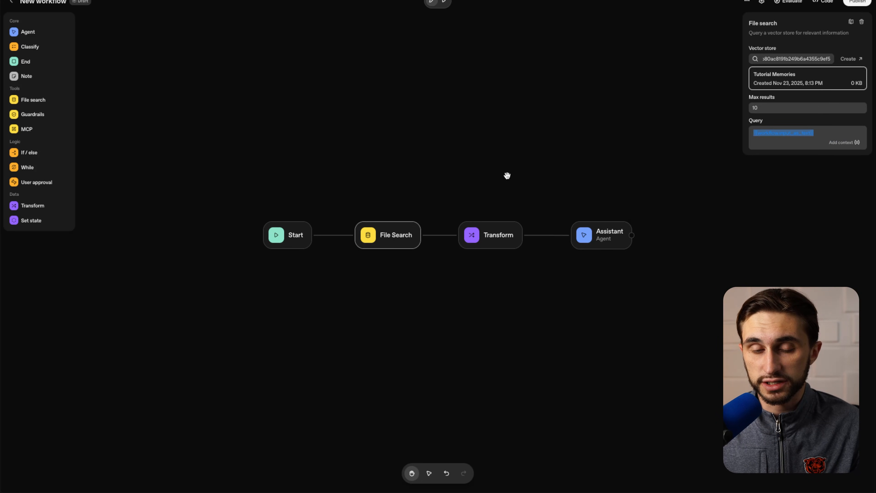
# - Compare the Start node's input_as_text variable with the query used in the File Search node
pyautogui.moveTo(304, 234)
pyautogui.mouseDown()
pyautogui.moveTo(303, 226)
pyautogui.moveTo(308, 234)
pyautogui.mouseUp()
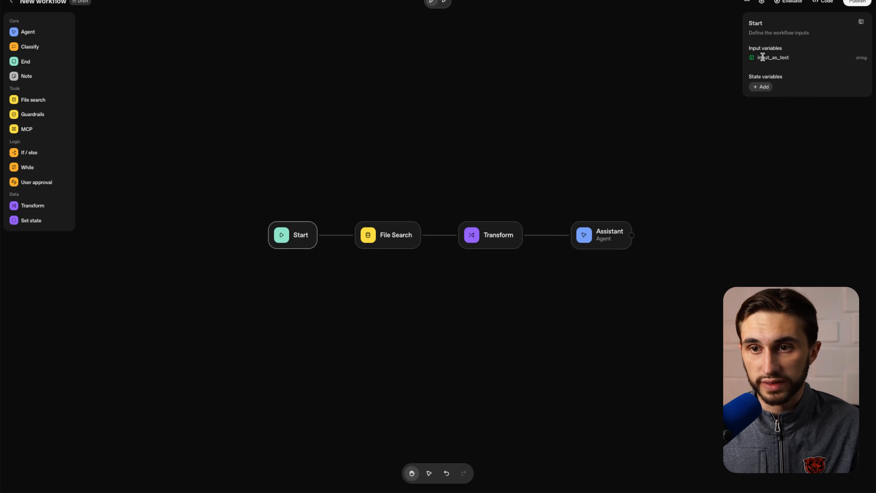
pyautogui.moveTo(757, 58); pyautogui.dragTo(793, 59)
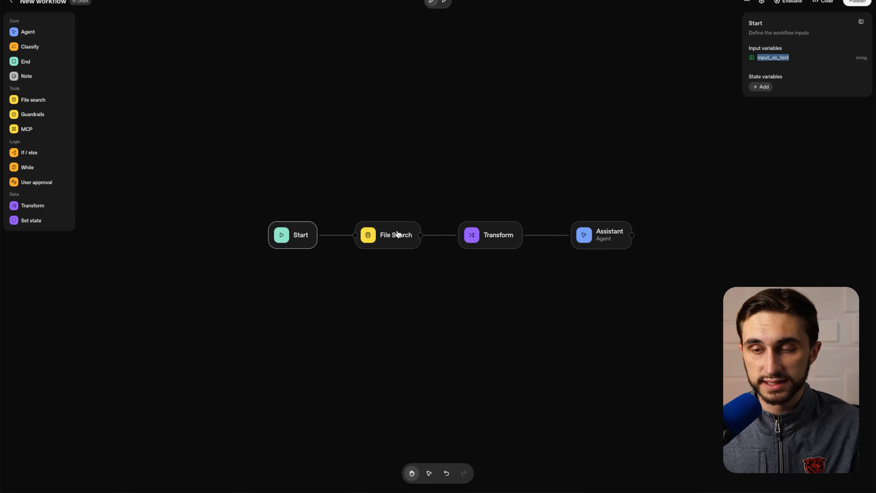
pyautogui.click(410, 234)
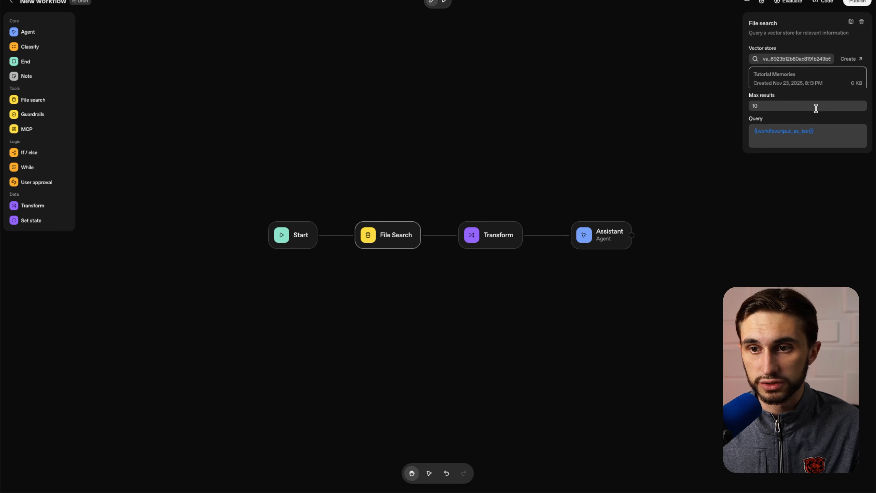
pyautogui.moveTo(821, 131); pyautogui.dragTo(735, 129)
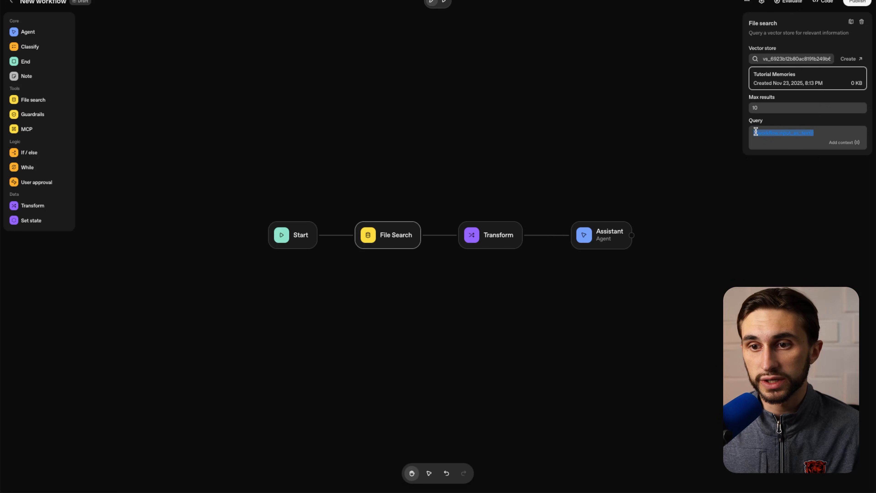
pyautogui.moveTo(754, 133); pyautogui.dragTo(854, 135)
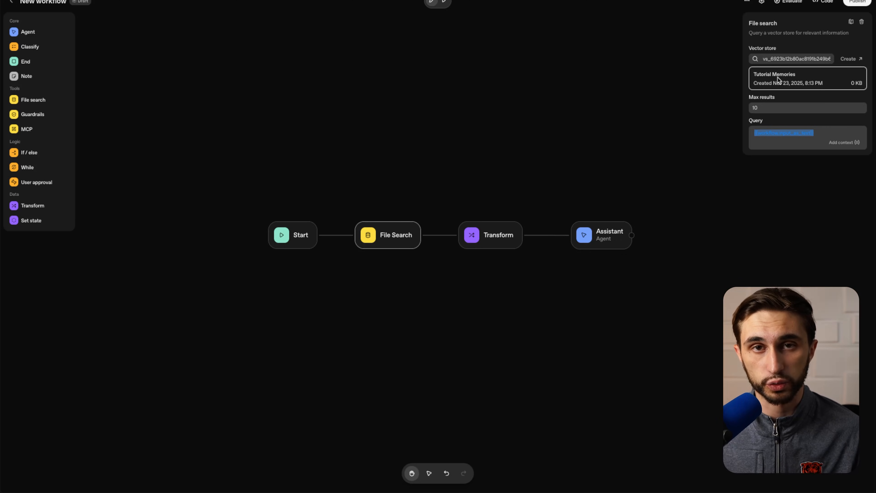
# - Test the workflow in preview with the message "What is my name", then return to editing
pyautogui.click(444, 2)
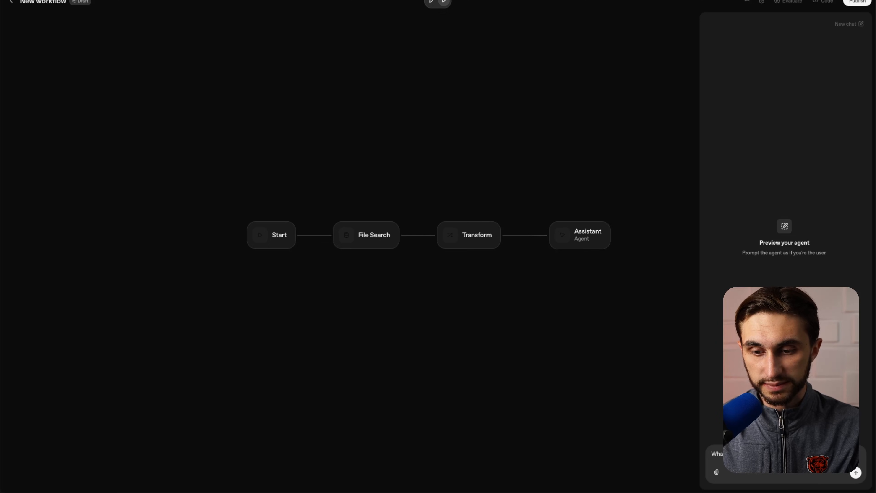
pyautogui.write('What is my name')
pyautogui.press('Return')
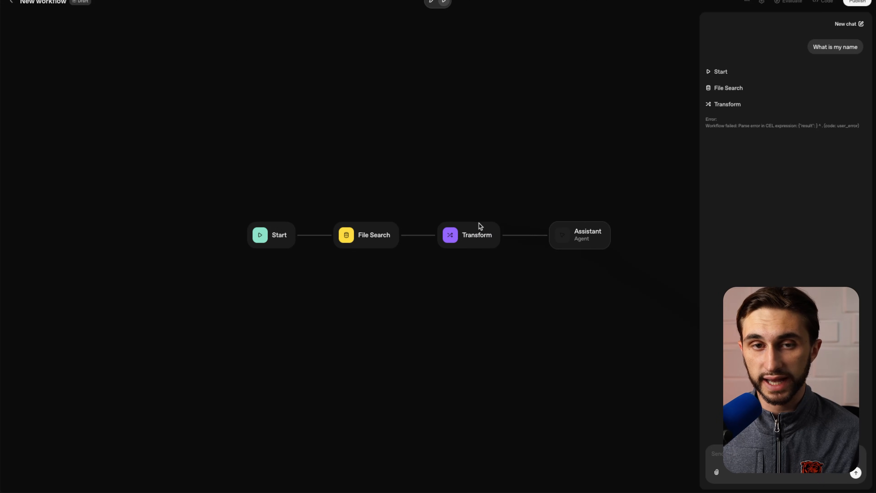
pyautogui.click(486, 166)
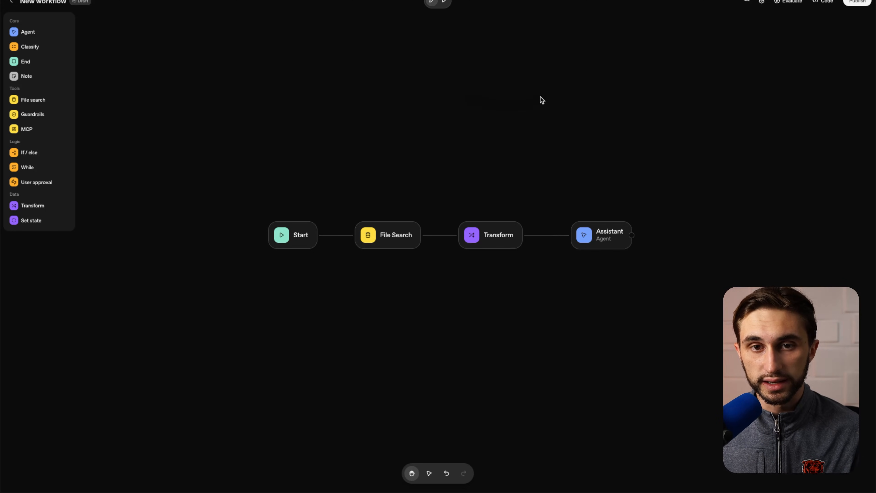
# - Inspect the File Search node's input and output in the latest evaluation trace, then close the traces
pyautogui.click(790, 2)
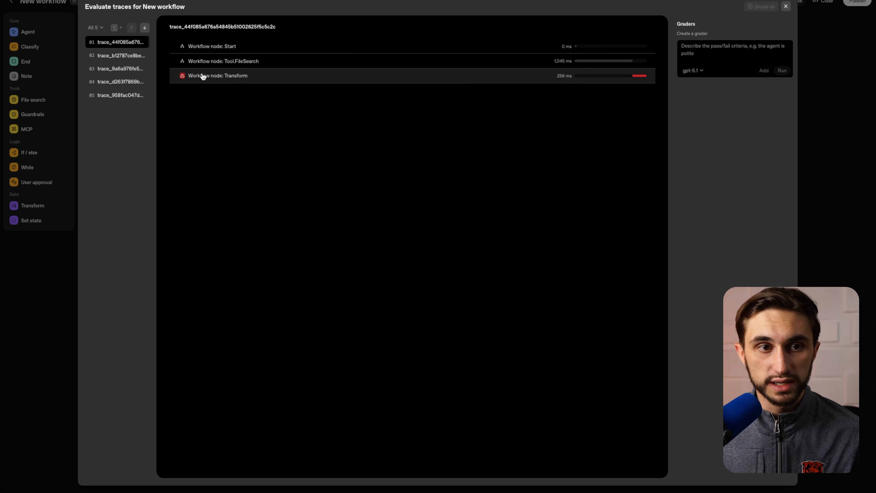
pyautogui.click(211, 62)
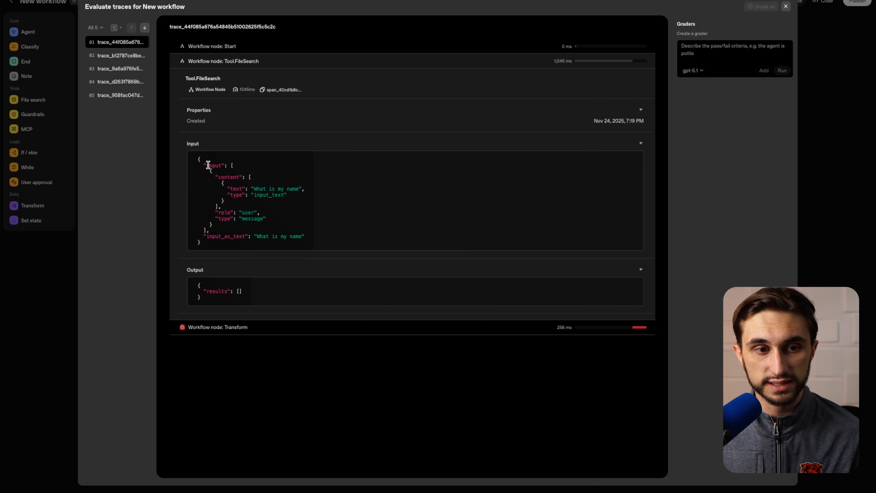
pyautogui.moveTo(199, 158); pyautogui.dragTo(230, 258)
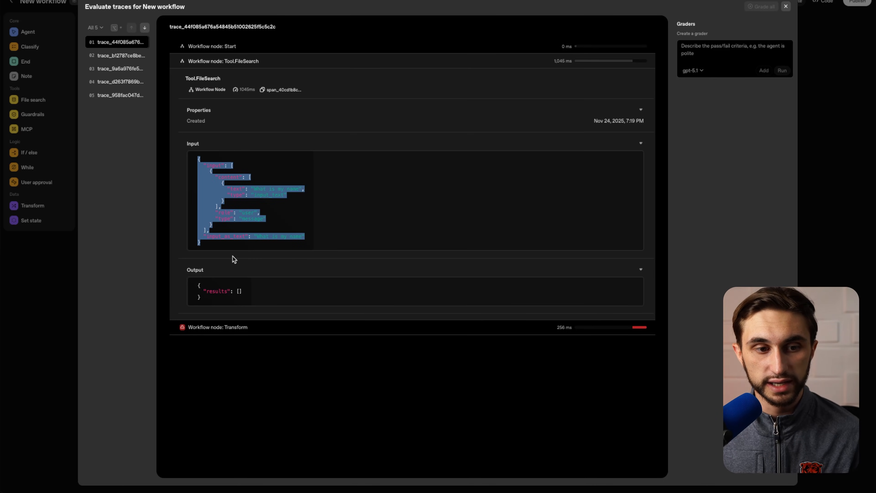
pyautogui.click(196, 287)
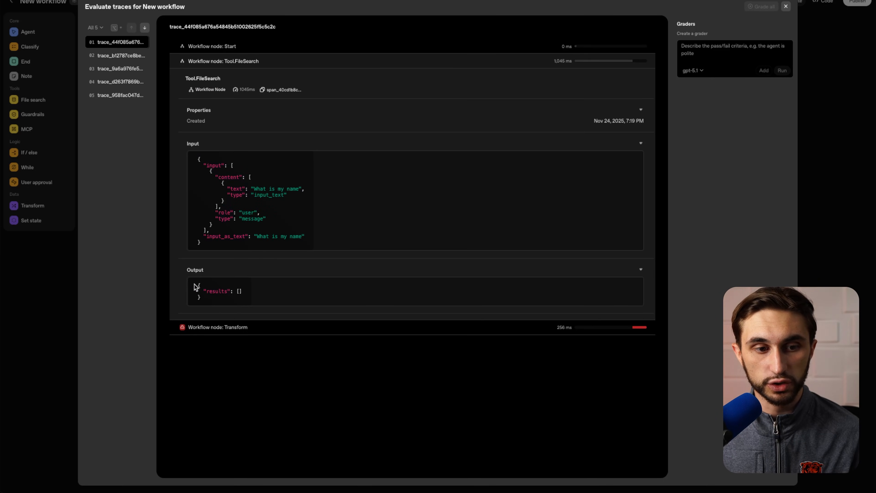
pyautogui.click(216, 298)
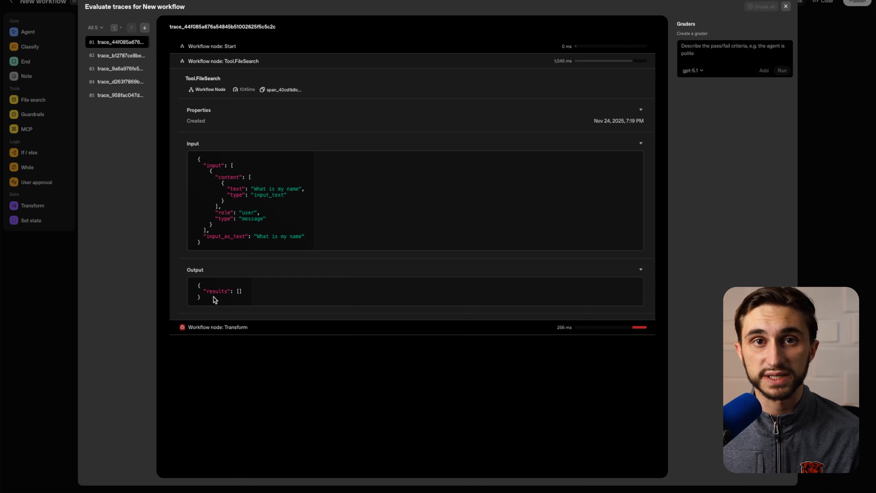
pyautogui.press('Escape')
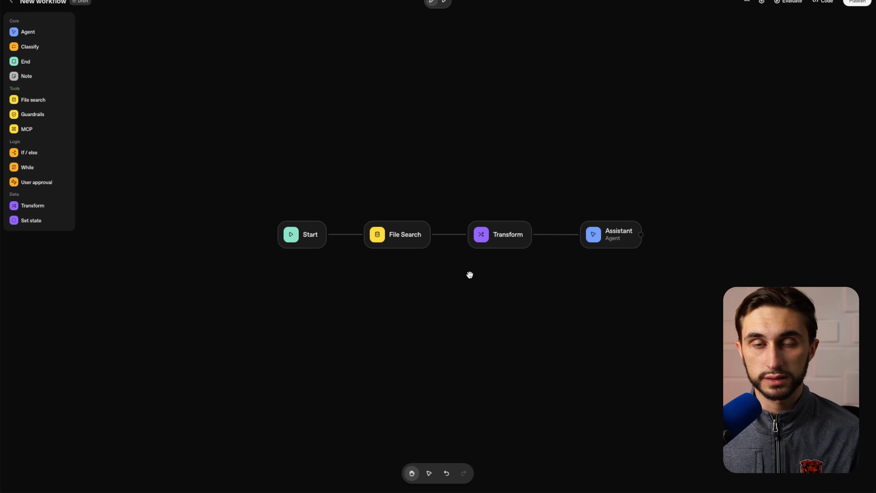
# - Try input.results[0].content[0].text as the value of the Transform node's result key
pyautogui.click(497, 241)
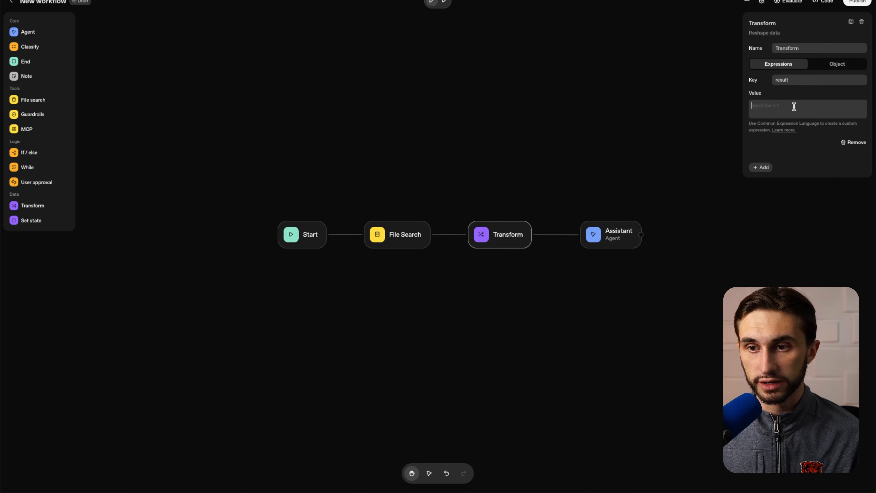
pyautogui.click(772, 108)
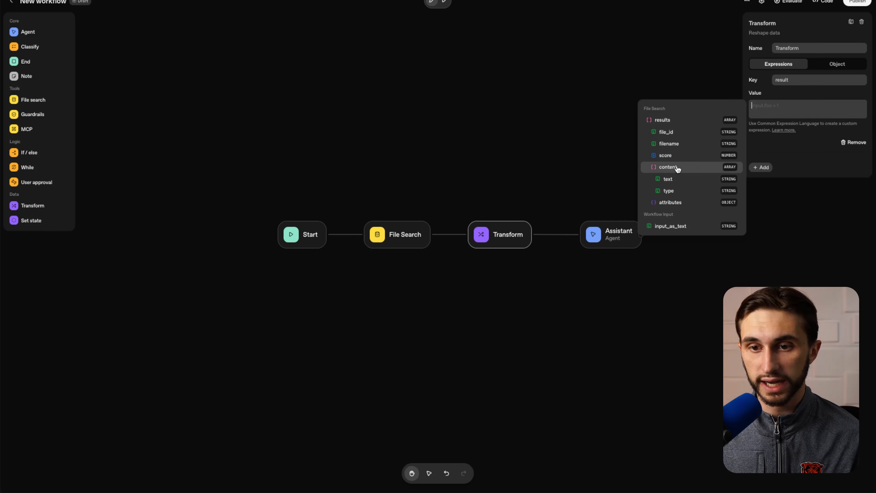
pyautogui.click(675, 182)
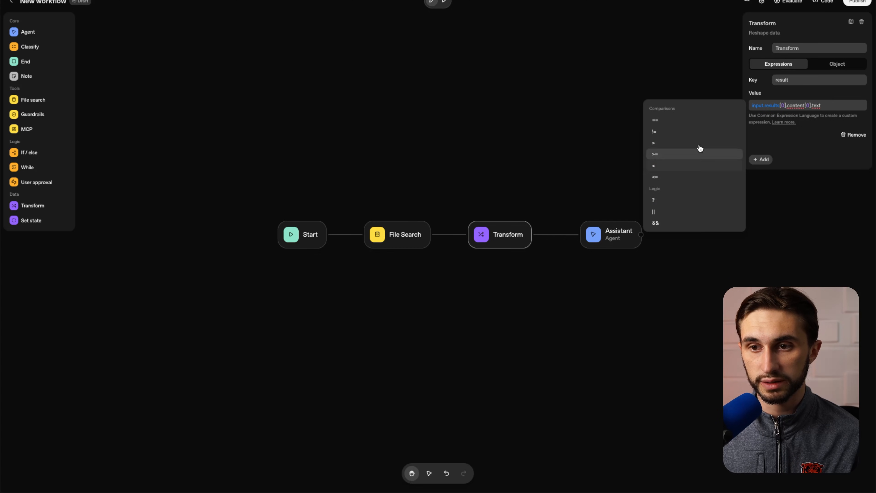
pyautogui.moveTo(752, 105); pyautogui.dragTo(782, 105)
pyautogui.click(785, 105)
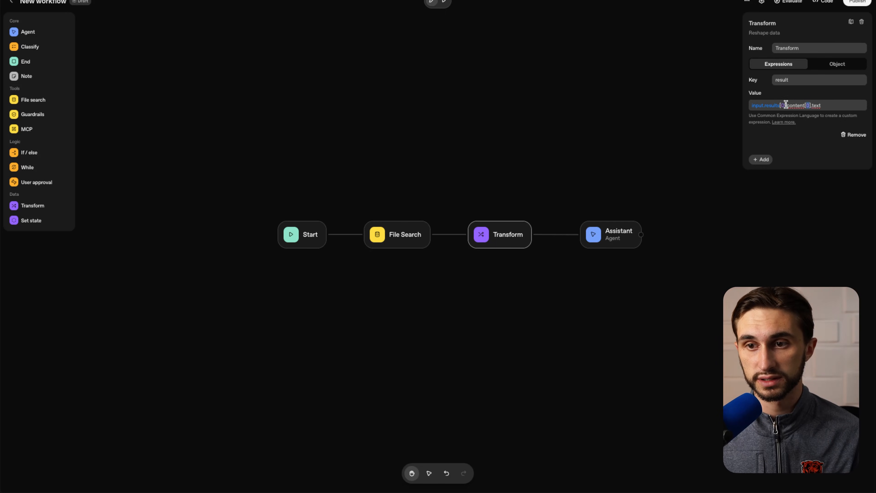
# - Run the workflow in preview with the question "What is my name?" to test the Transform expression
pyautogui.click(444, 2)
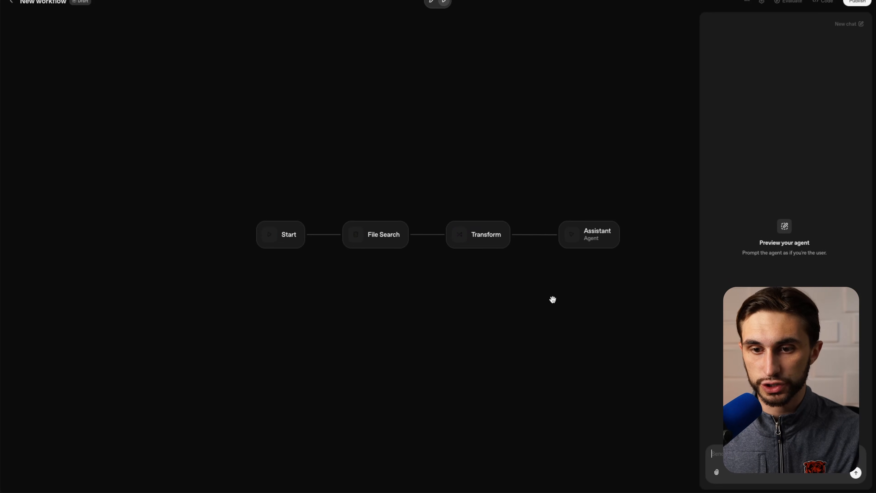
pyautogui.write('Wh')
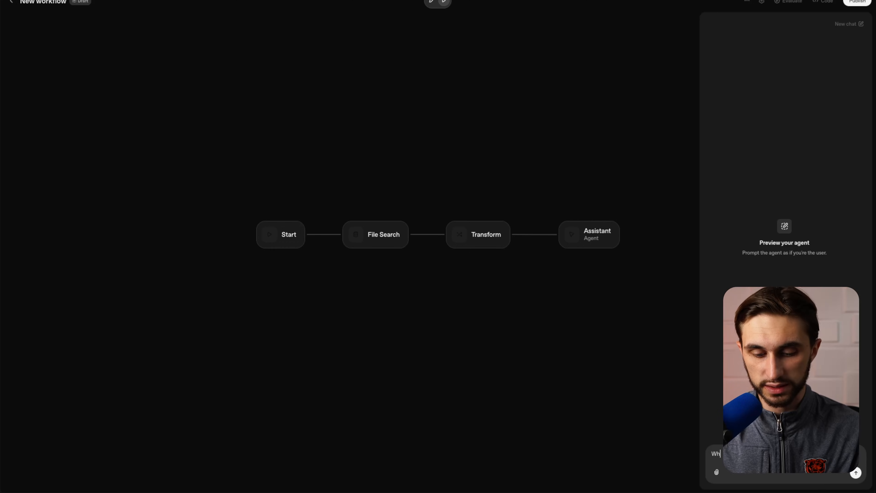
pyautogui.write('at is my name?')
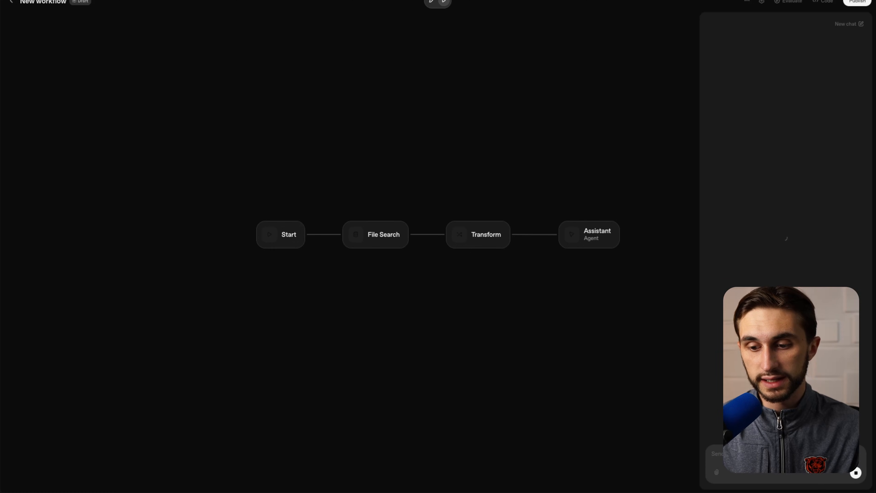
pyautogui.press('Return')
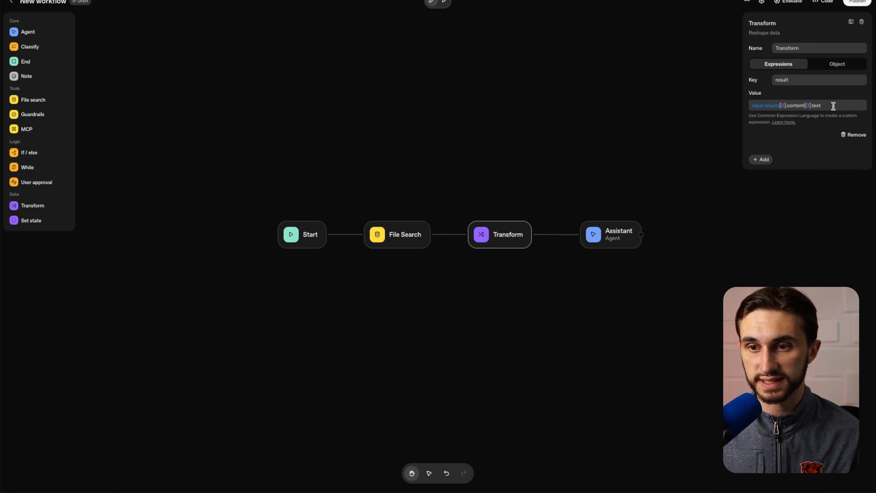
# - Replace the value of the Transform node's result key with the whole File Search results array
pyautogui.tripleClick(833, 106)
pyautogui.moveTo(763, 95); pyautogui.dragTo(780, 106)
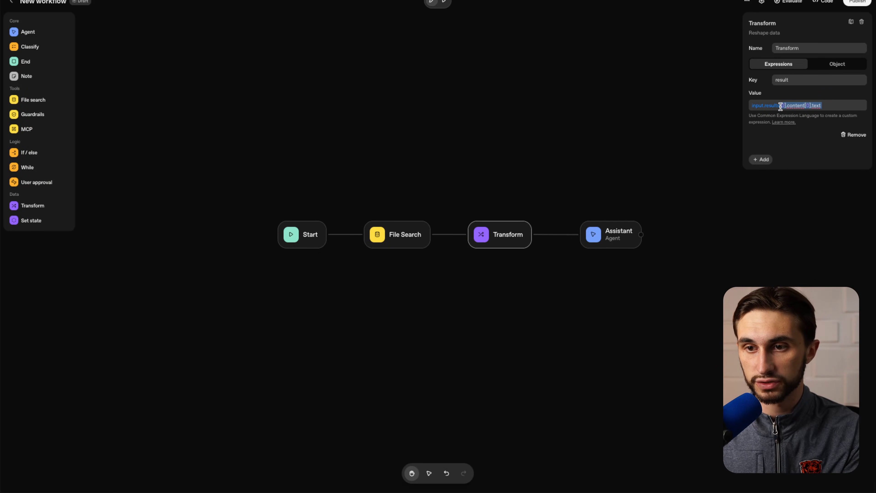
pyautogui.press('BackSpace')
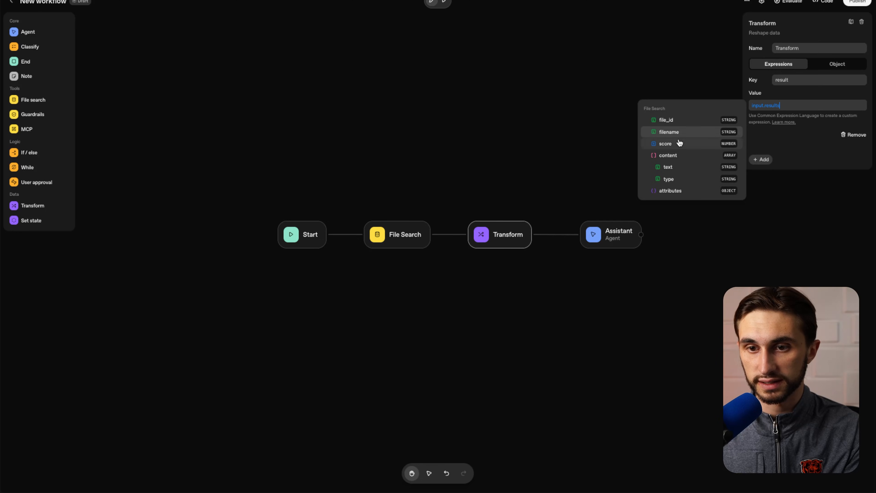
pyautogui.moveTo(802, 105); pyautogui.dragTo(752, 106)
pyautogui.press('BackSpace')
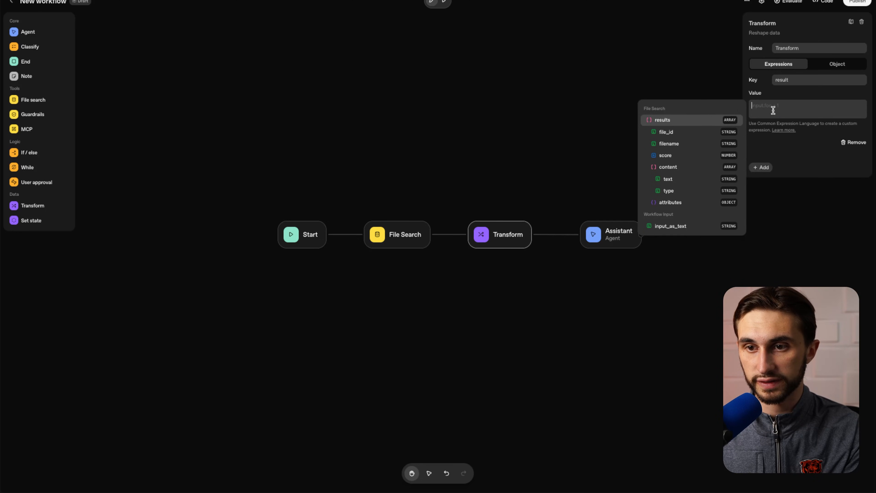
pyautogui.click(668, 119)
pyautogui.click(696, 65)
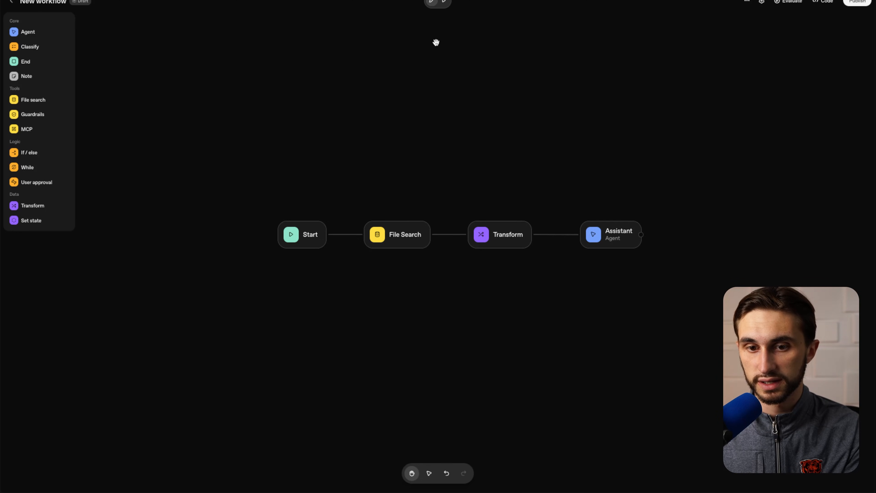
# - Preview the workflow with "what is my name?", review the Assistant's reply and return to editing
pyautogui.click(445, 2)
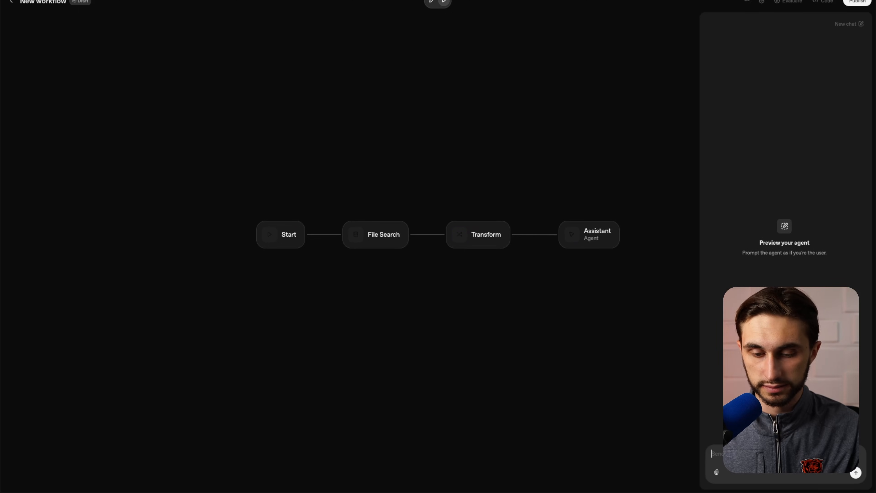
pyautogui.write('what')
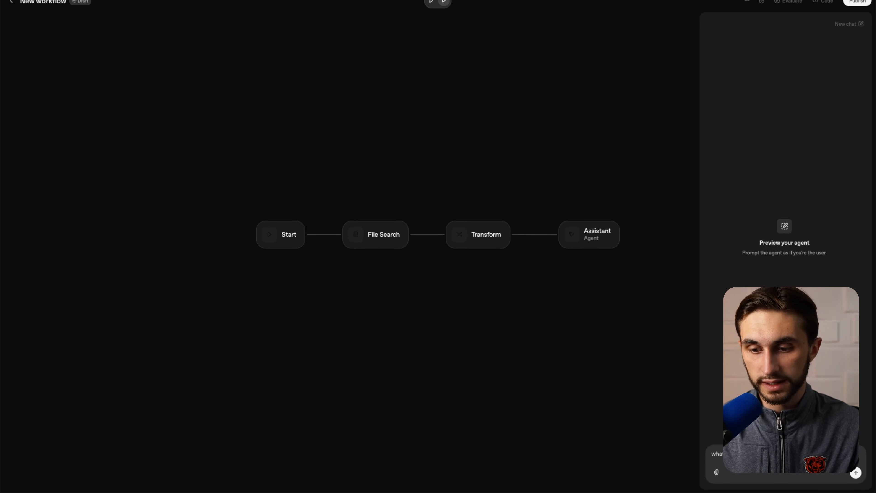
pyautogui.write('is my name?')
pyautogui.press('Return')
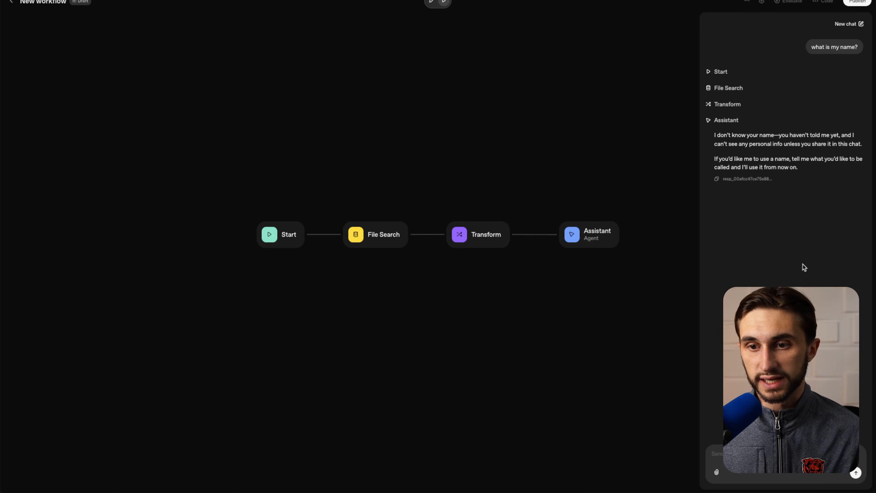
pyautogui.moveTo(710, 125); pyautogui.dragTo(805, 175)
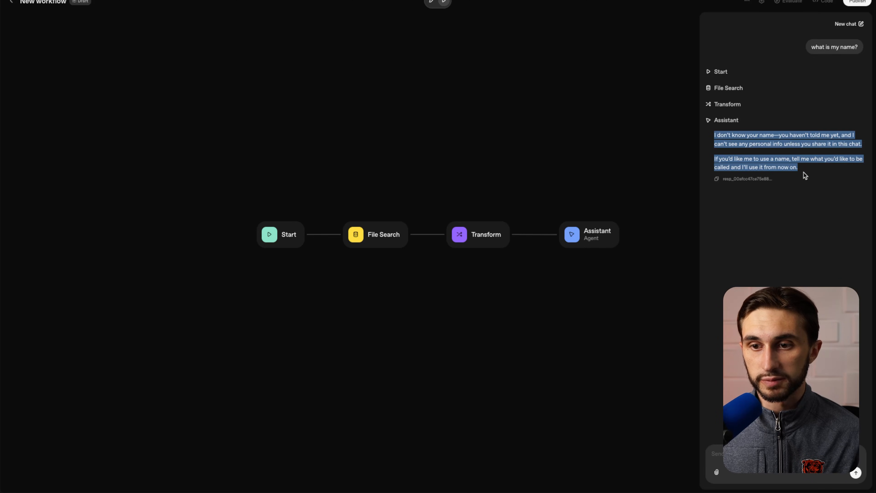
pyautogui.click(805, 175)
pyautogui.click(627, 127)
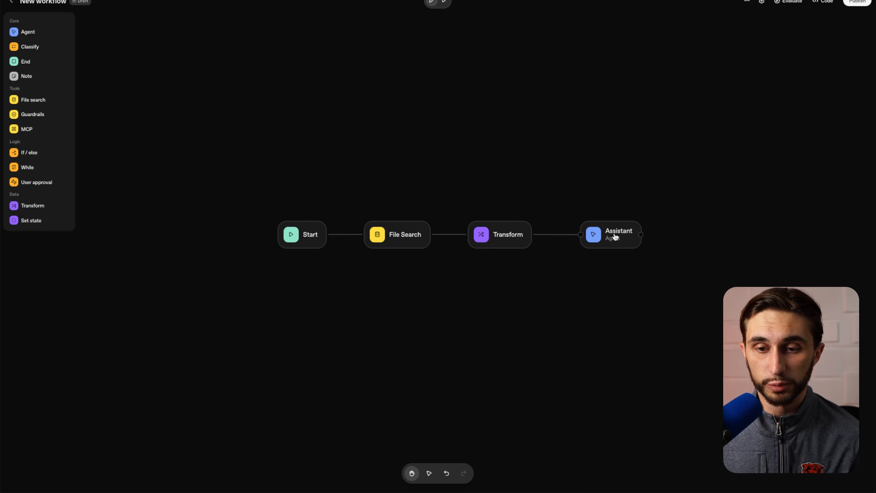
# - Review the tool types available to the Assistant agent and the File Search node's vector store settings
pyautogui.click(627, 232)
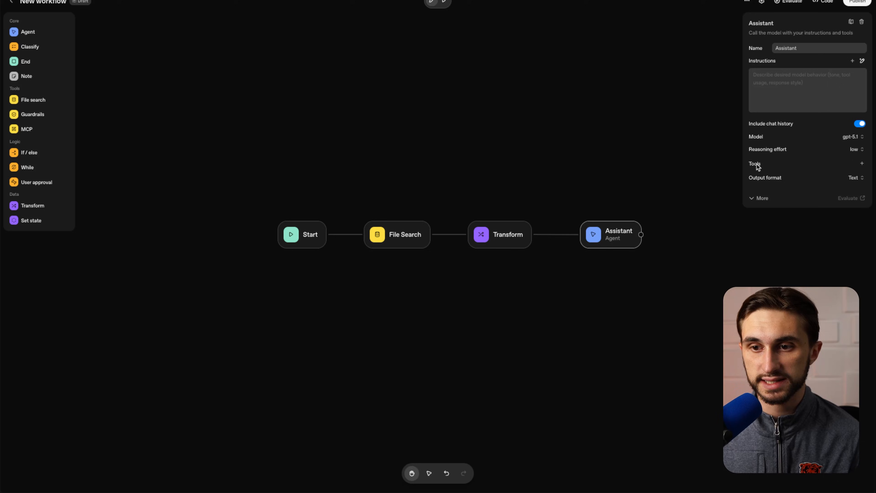
pyautogui.click(862, 164)
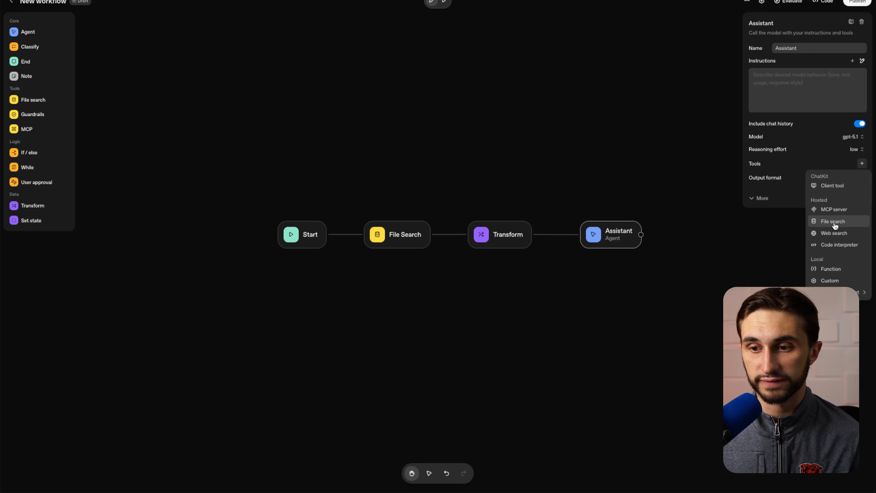
pyautogui.click(394, 235)
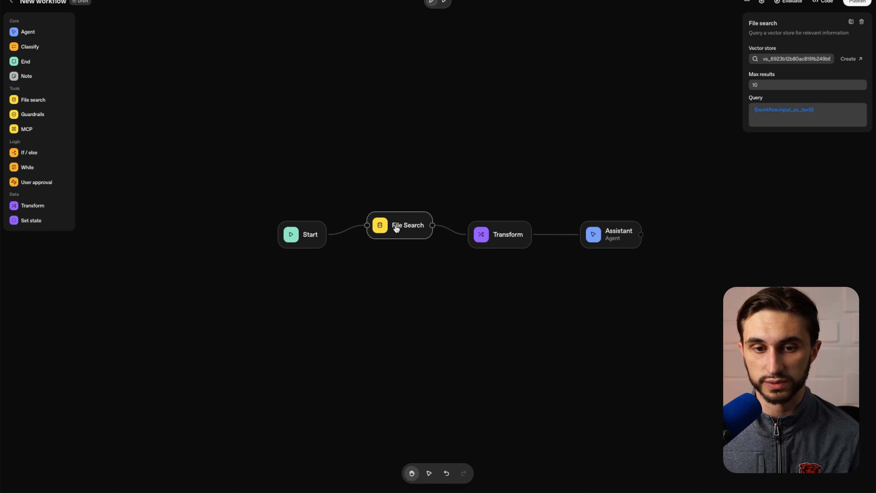
pyautogui.moveTo(395, 237); pyautogui.dragTo(394, 238)
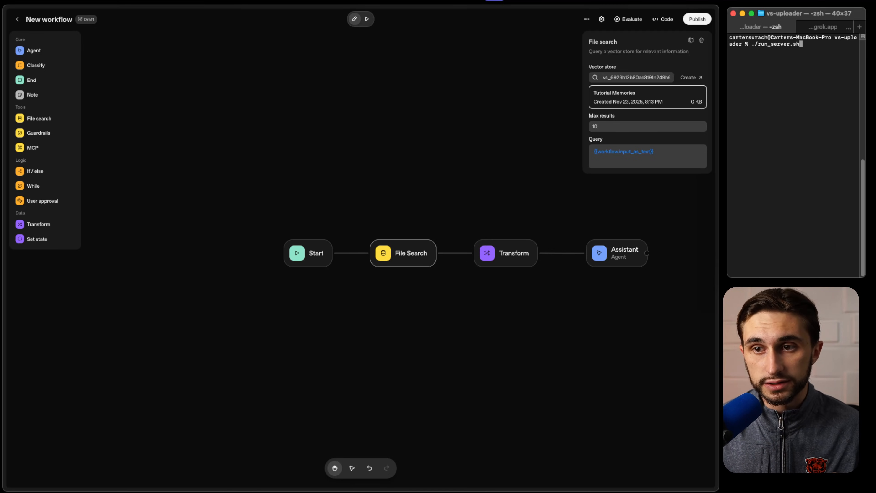
# - Start the vector store uploader MCP server with ./run_server.sh and check the ngrok tunnel session in the terminal
pyautogui.press('Return')
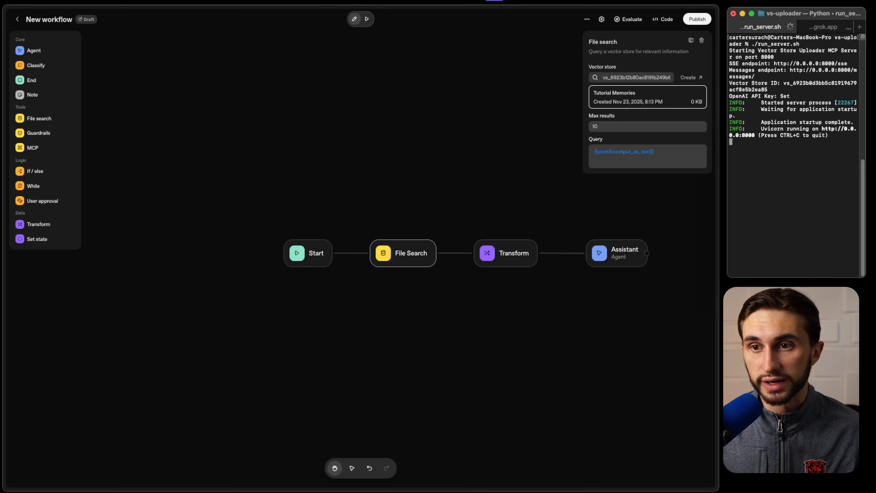
pyautogui.click(823, 26)
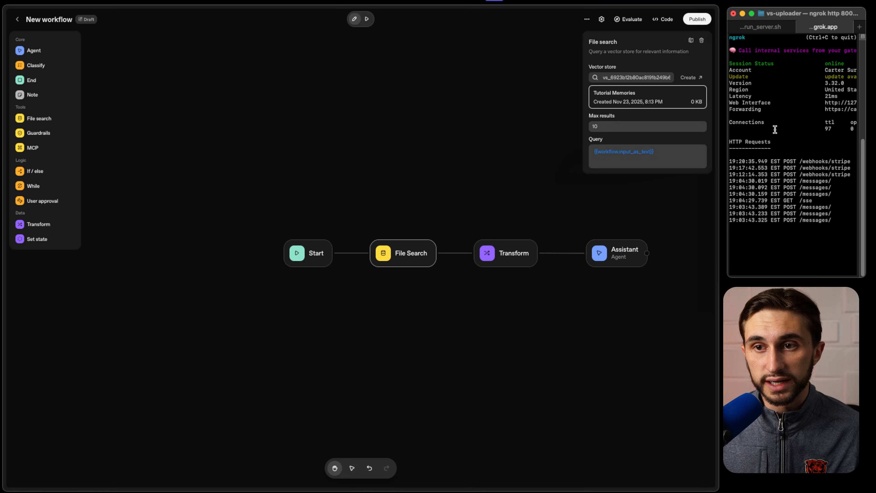
# - Open the vs-uploader project in Visual Studio Code by running "code ." in a free terminal session
pyautogui.click(859, 26)
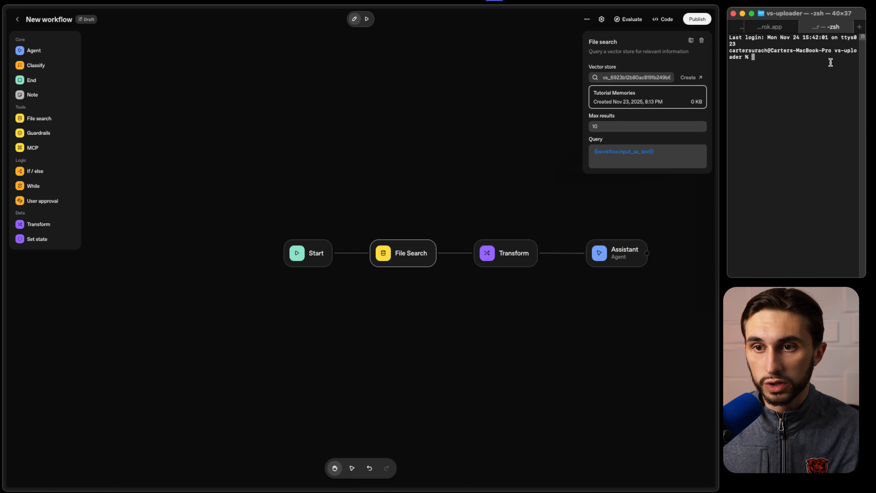
pyautogui.write('code ')
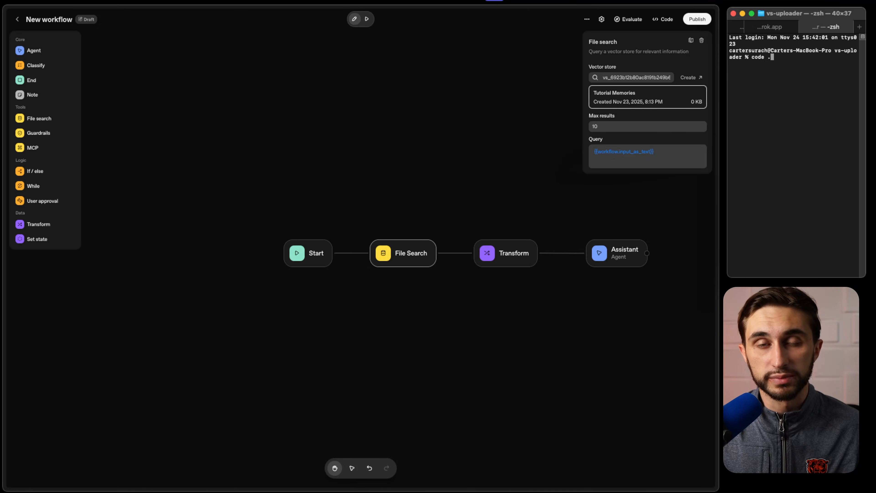
pyautogui.write('.')
pyautogui.press('Return')
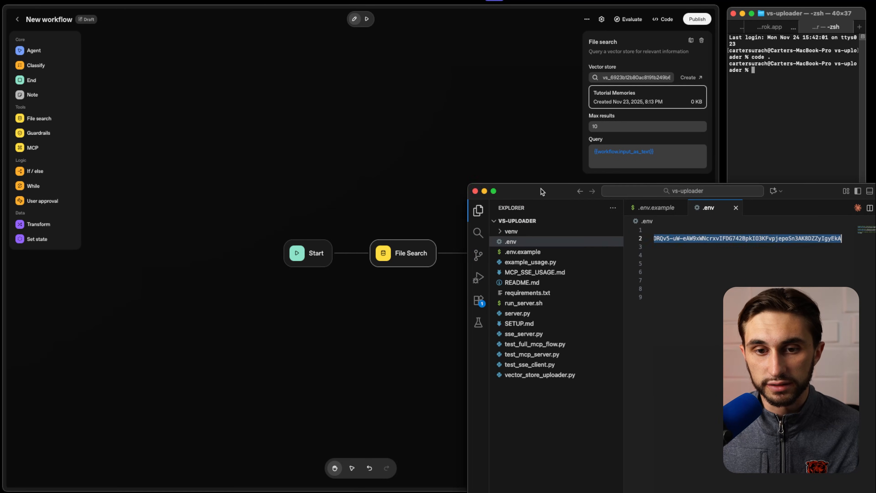
pyautogui.moveTo(539, 190); pyautogui.dragTo(373, 42)
# - Copy the whole OPENAI_API_KEY value from the .env file and minimize the editor
pyautogui.click(559, 104)
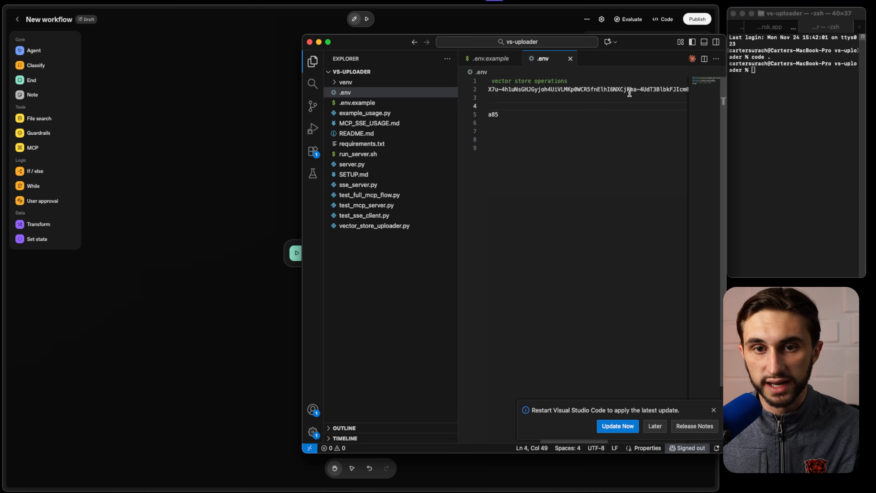
pyautogui.moveTo(613, 91); pyautogui.dragTo(391, 92)
pyautogui.click(519, 90)
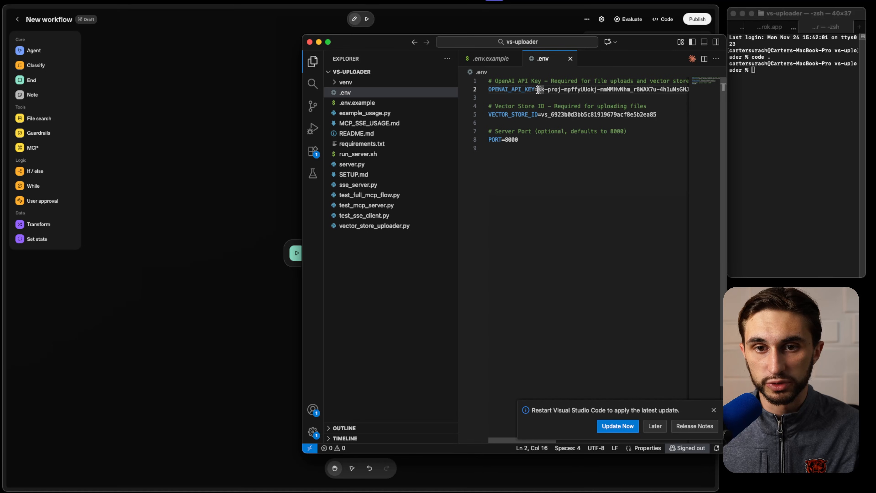
pyautogui.moveTo(536, 90); pyautogui.dragTo(727, 89)
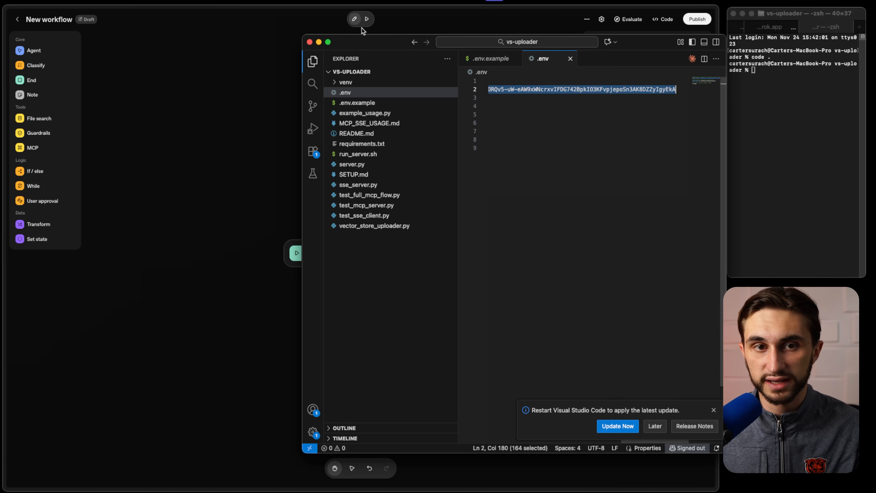
pyautogui.click(319, 41)
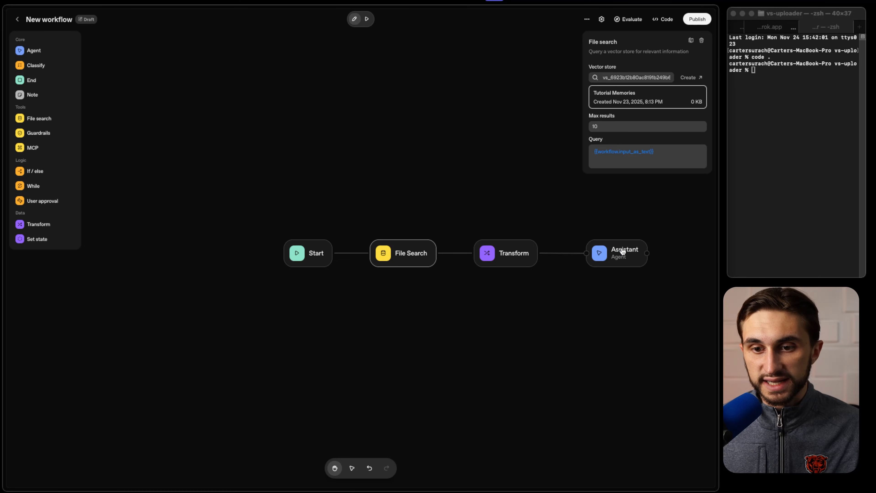
# - Start adding a custom MCP server as an Assistant tool and paste the API key as its access token
pyautogui.click(623, 252)
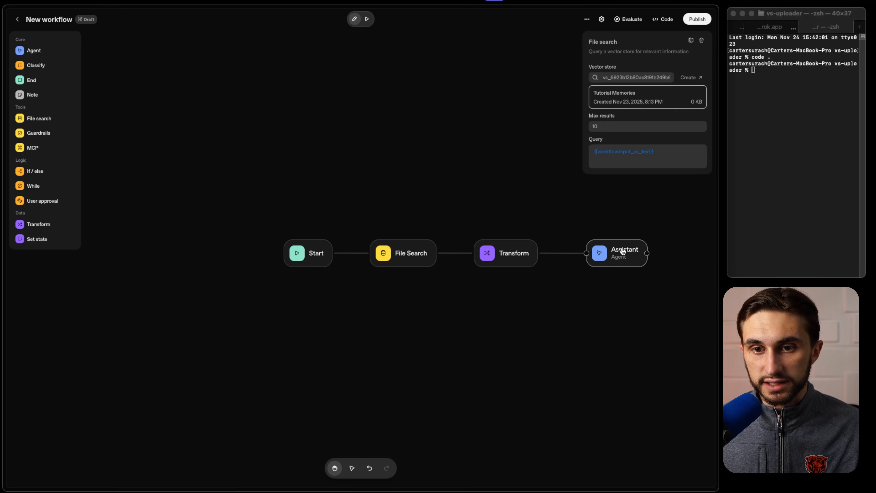
pyautogui.click(701, 183)
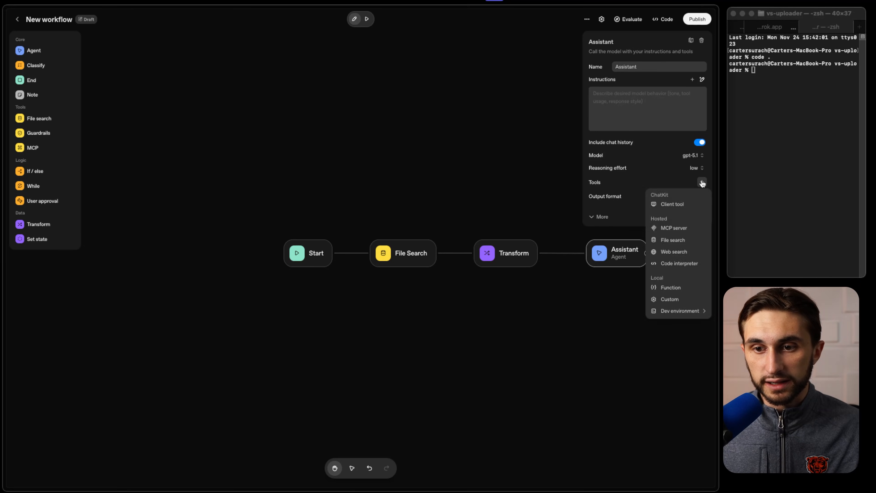
pyautogui.click(691, 227)
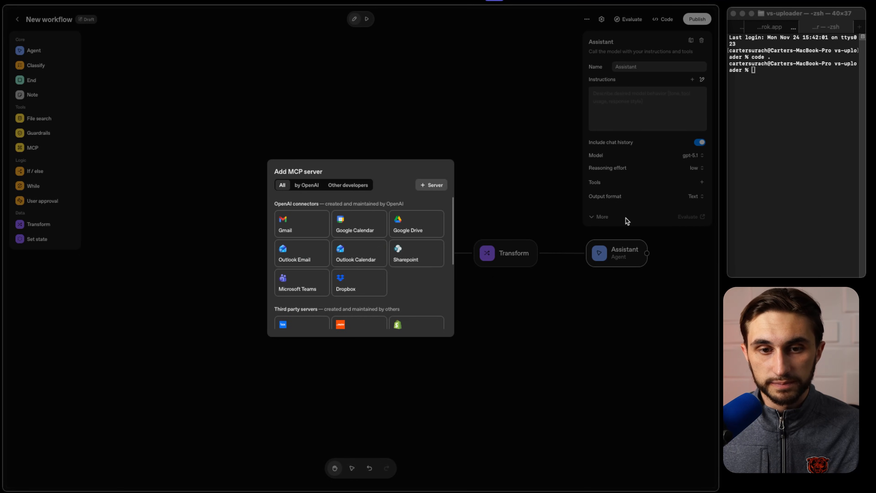
pyautogui.click(435, 186)
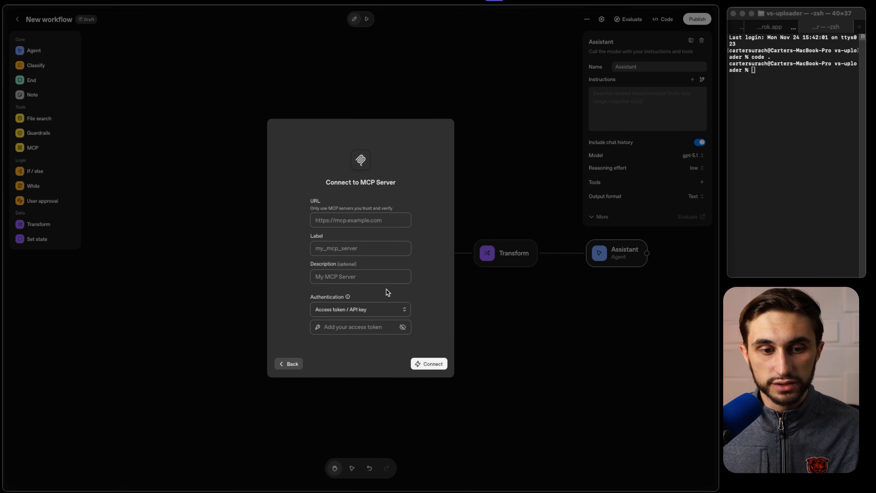
pyautogui.click(362, 327)
pyautogui.press('super+v')
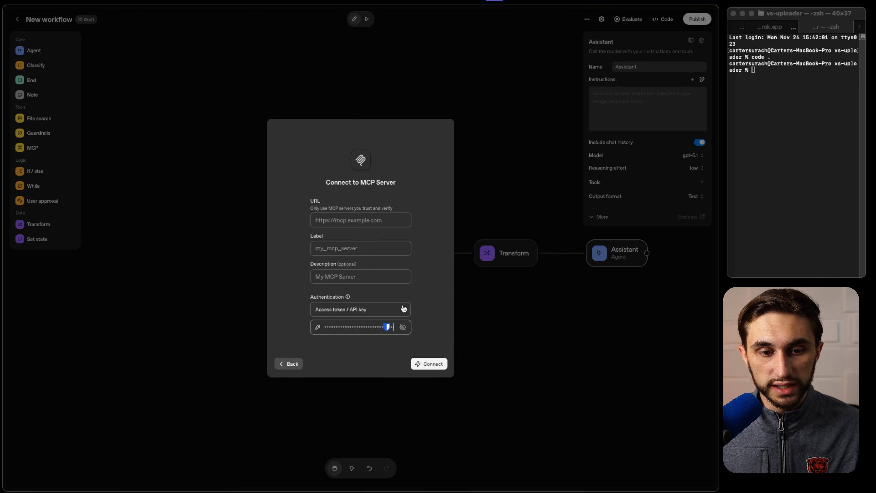
# - Connect the MCP server using its ngrok /sse URL and the label "Memory Uploader Tool", and add it to the Assistant
pyautogui.click(390, 220)
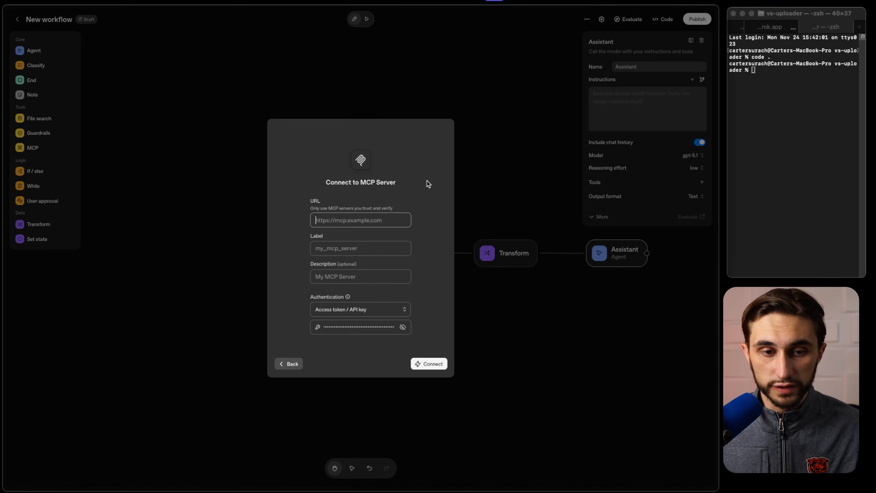
pyautogui.write('https://carter.ngrok.app/sse')
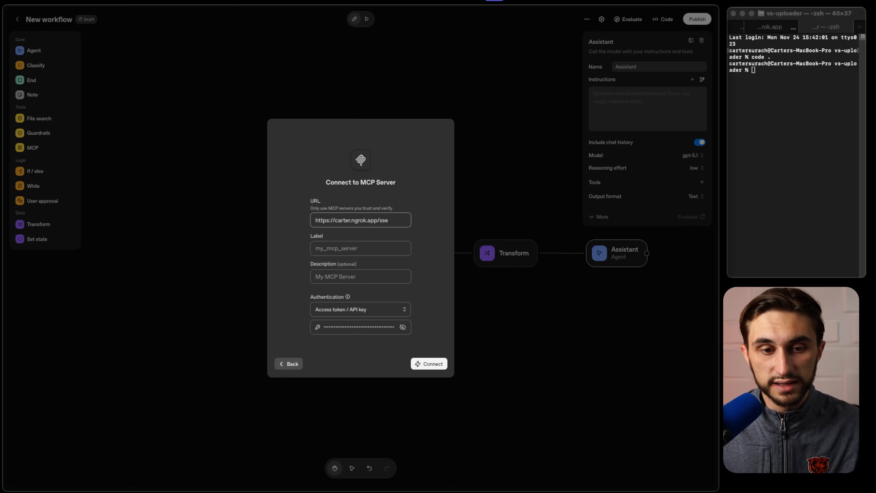
pyautogui.click(383, 244)
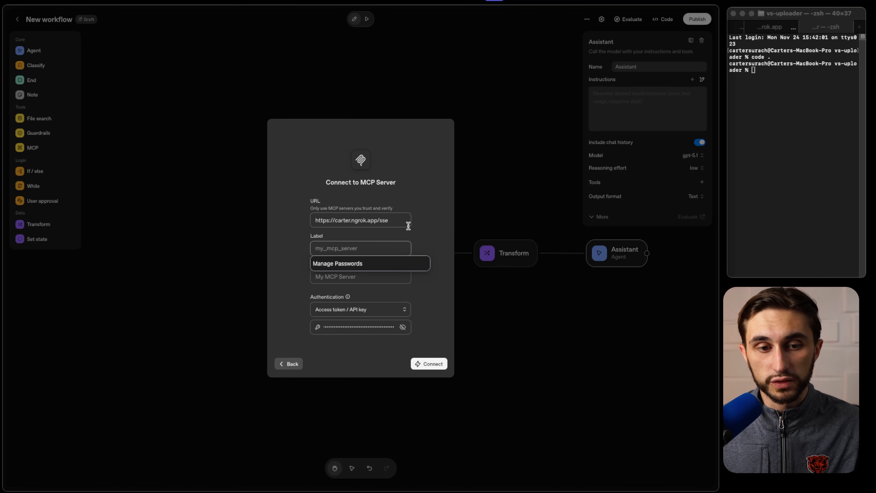
pyautogui.write('Memor')
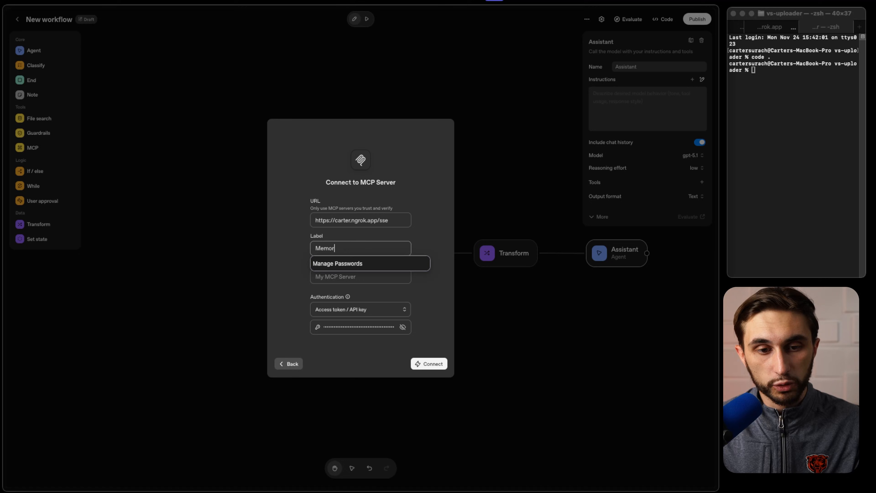
pyautogui.write('y Uploader T')
pyautogui.write('ool')
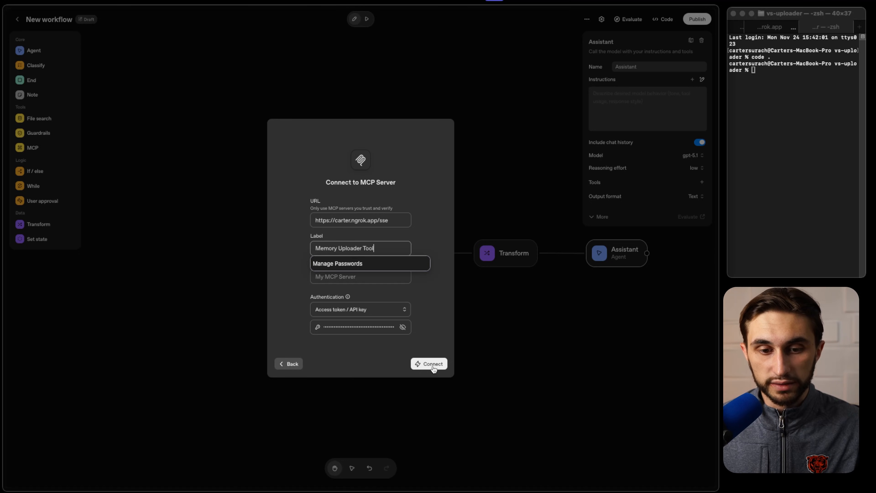
pyautogui.click(430, 363)
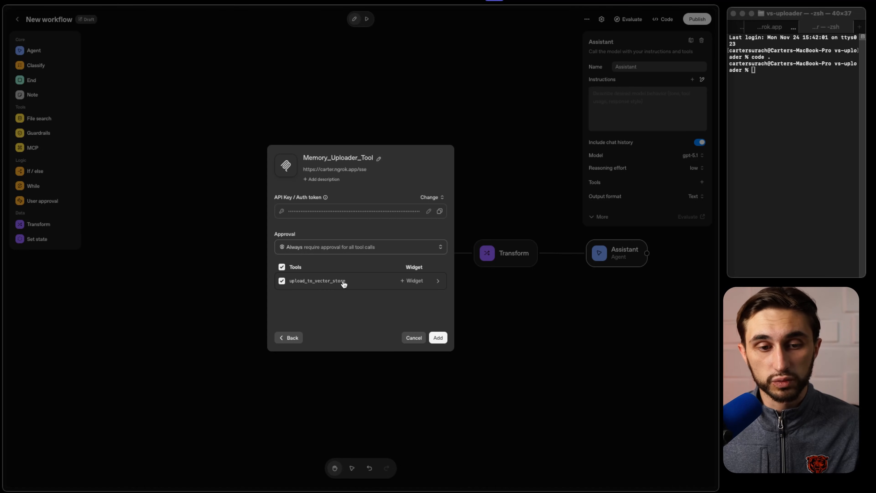
pyautogui.click(438, 338)
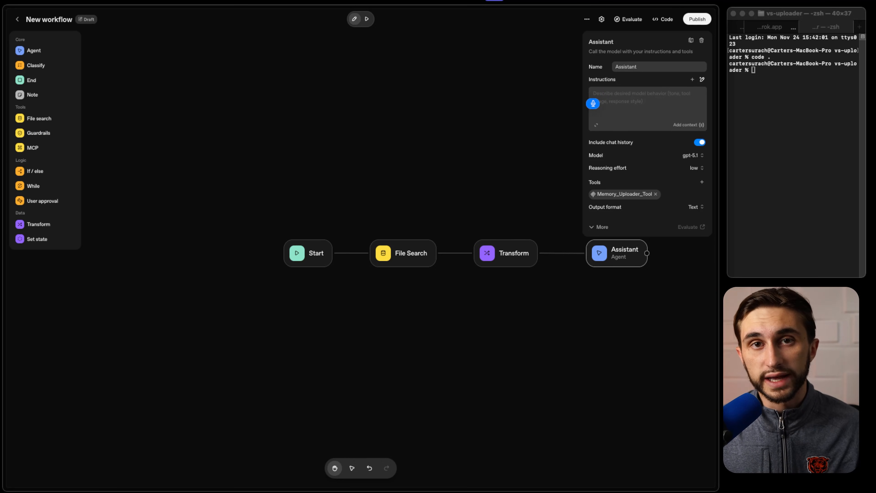
# - Instruct the Assistant "You are a helpful assistant, and you receive any memories that are already relevant to the conversation here:" followed by Transform's result
pyautogui.write('You are a helpful assistant')
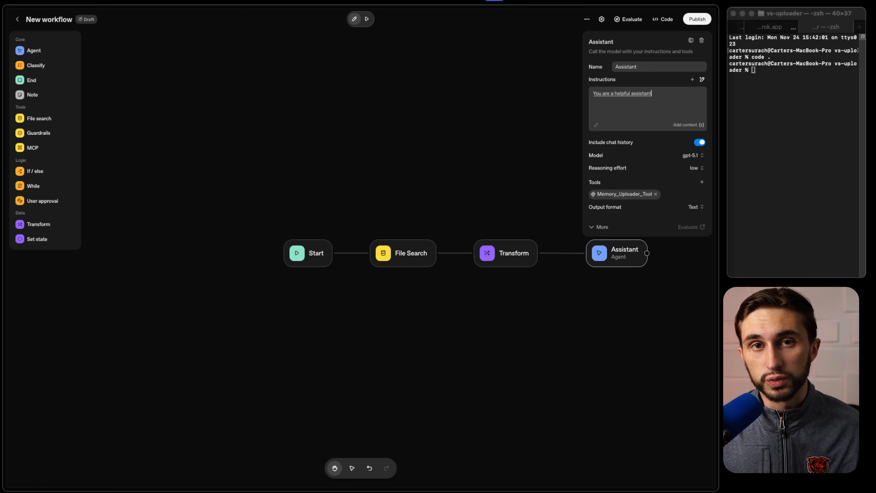
pyautogui.write(', and you receive any memories')
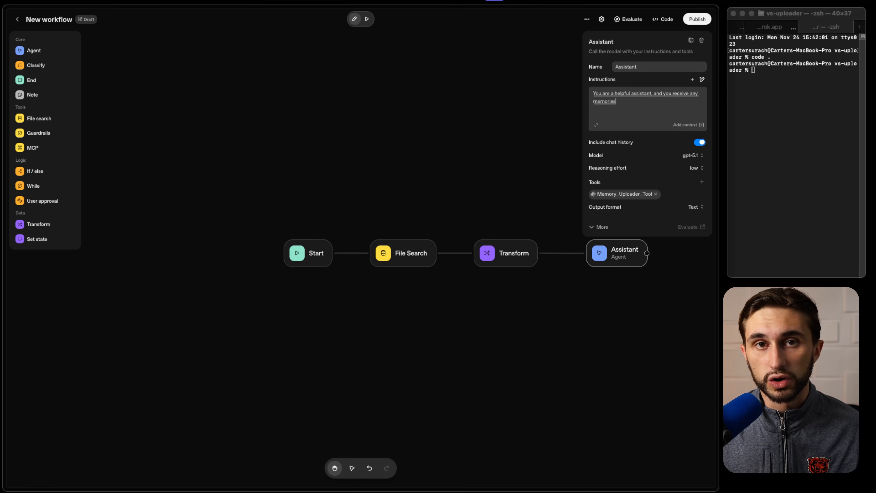
pyautogui.write(' that are already relevant to the conversation here:')
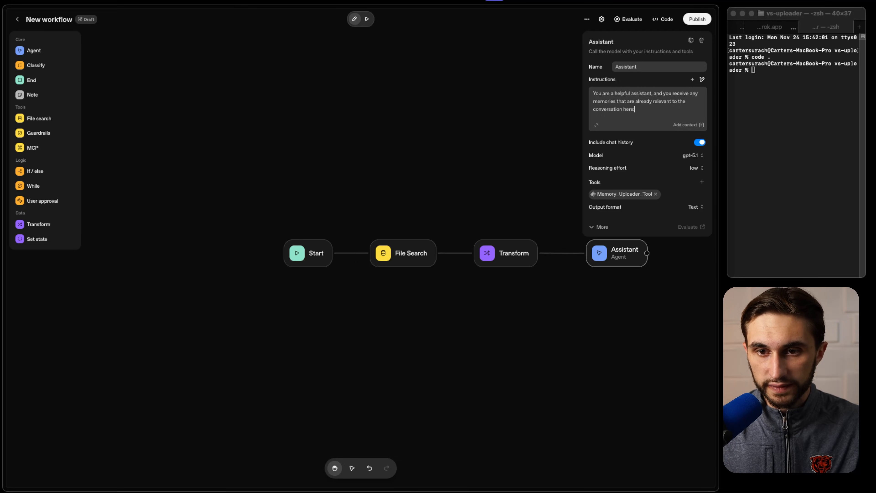
pyautogui.press('Return')
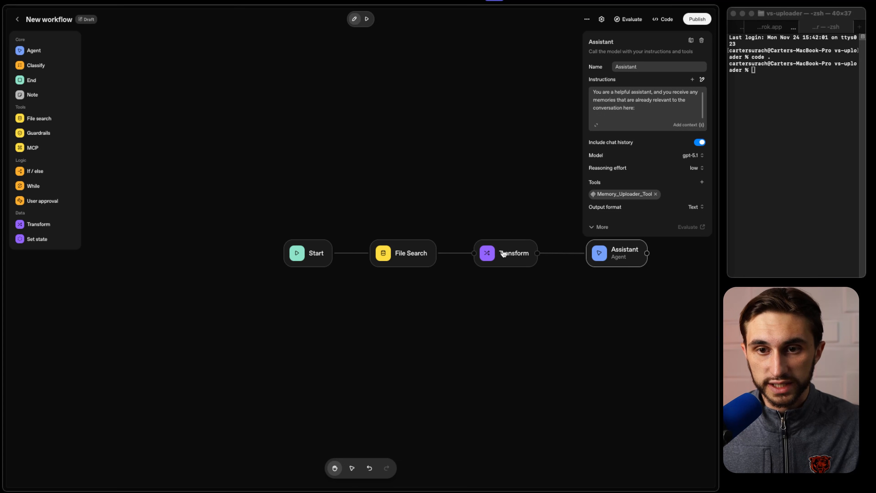
pyautogui.click(687, 124)
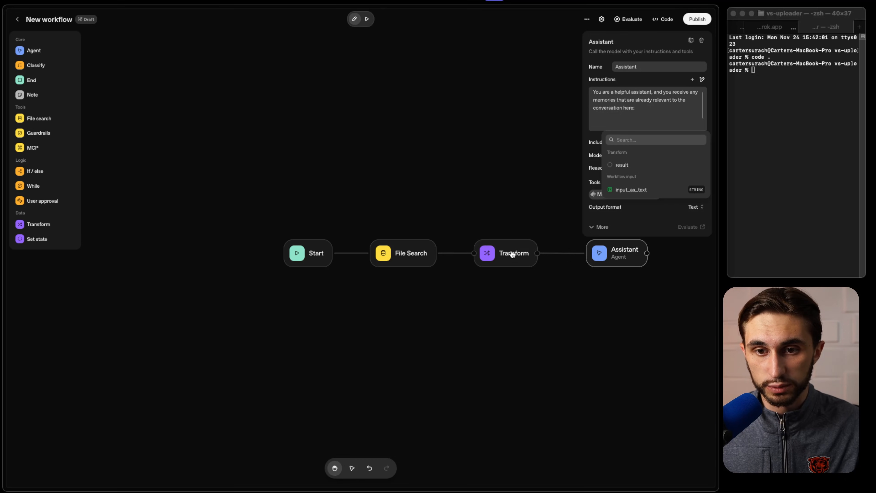
pyautogui.click(640, 167)
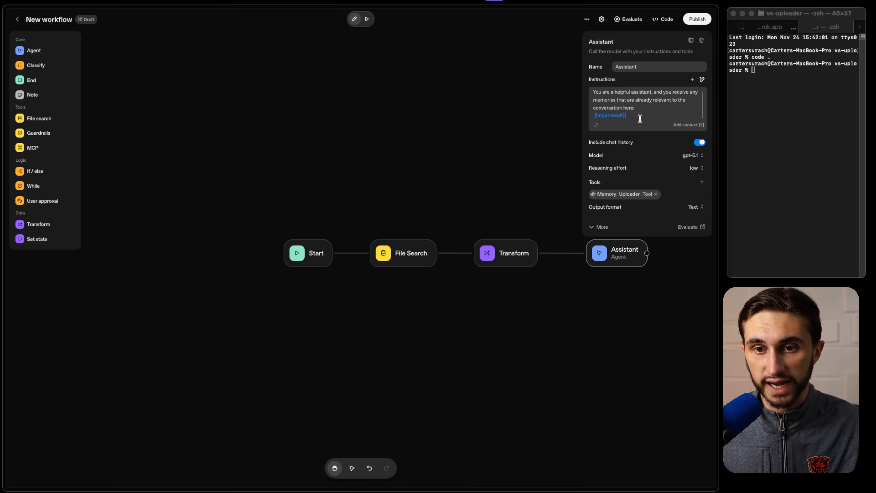
# - Dictate a further paragraph in the Assistant's instructions, ending "using your upload memory tool that you have access to."
pyautogui.press('Return')
pyautogui.press('Return')
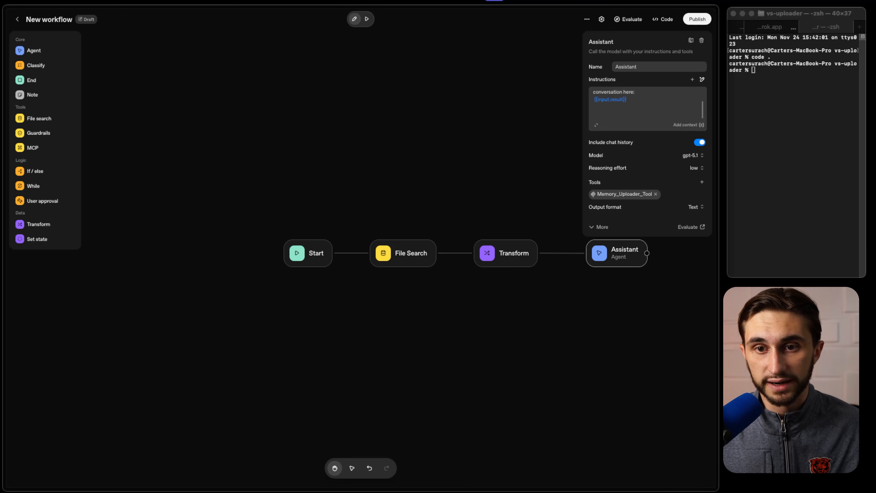
pyautogui.press('F5')
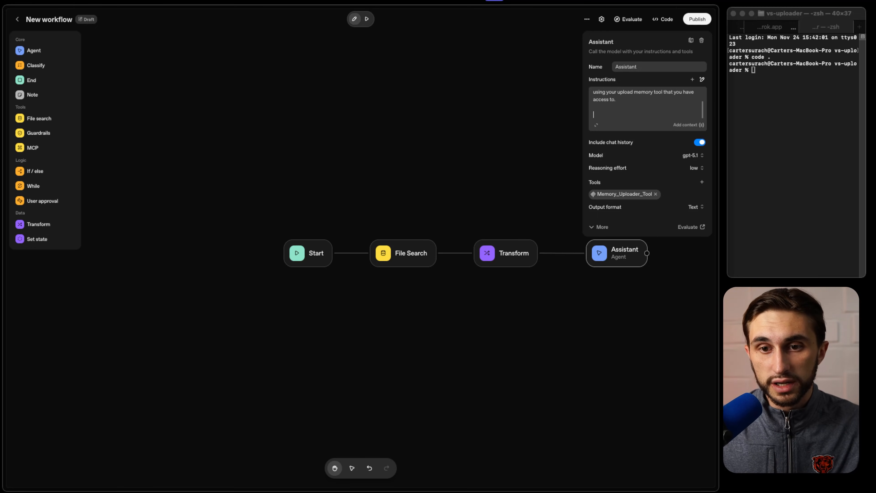
# - Append a "USER MESSAGE:" line to the Assistant's instructions and insert a context variable for the user's message below it
pyautogui.moveTo(634, 143); pyautogui.dragTo(589, 146)
pyautogui.click(614, 121)
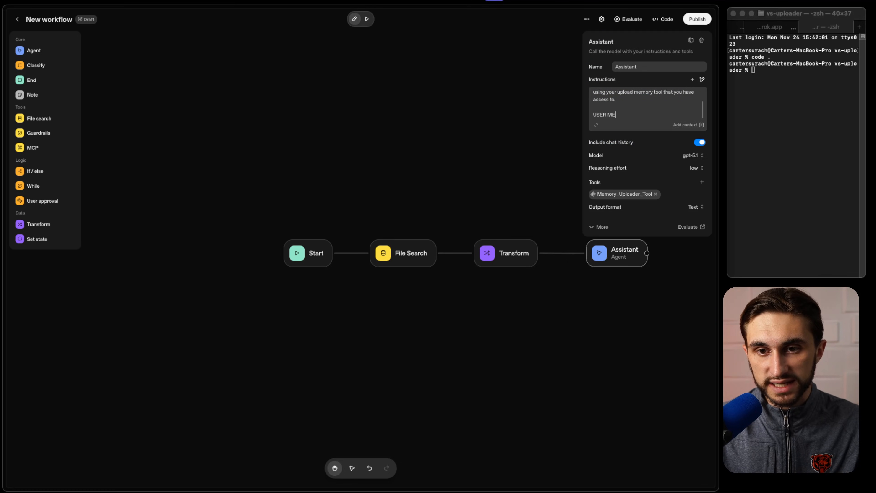
pyautogui.write('USER MESSAGE:')
pyautogui.press('Return')
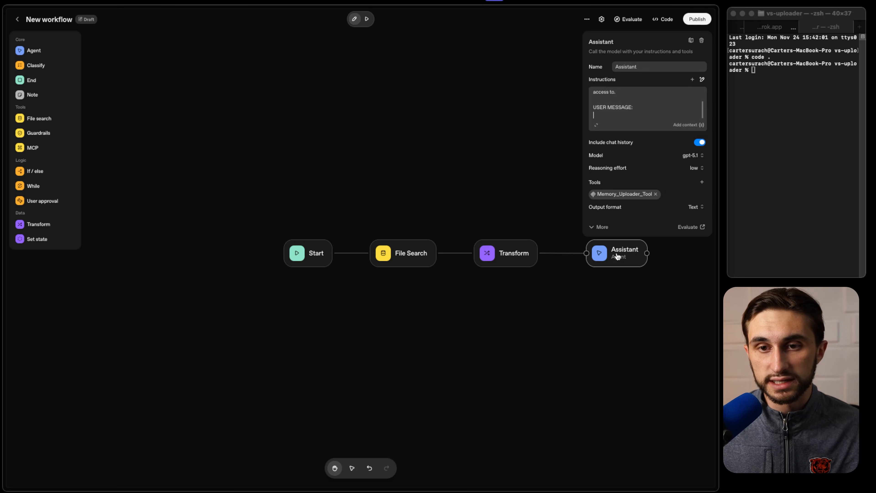
pyautogui.scroll(1, 611, 102)
pyautogui.scroll(4, 611, 103)
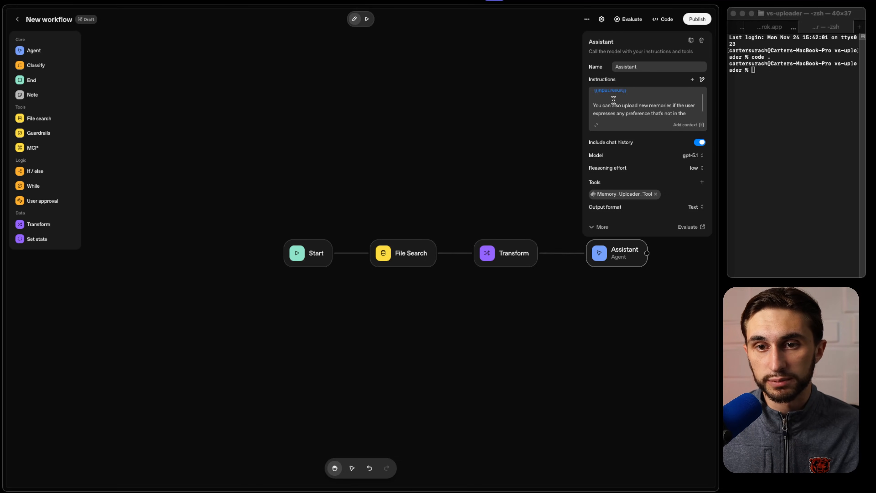
pyautogui.moveTo(628, 104); pyautogui.dragTo(592, 105)
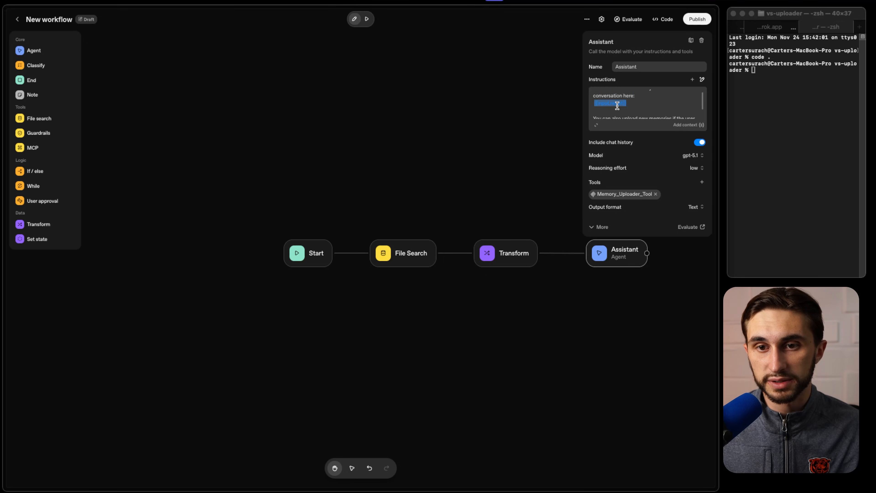
pyautogui.scroll(-5, 617, 105)
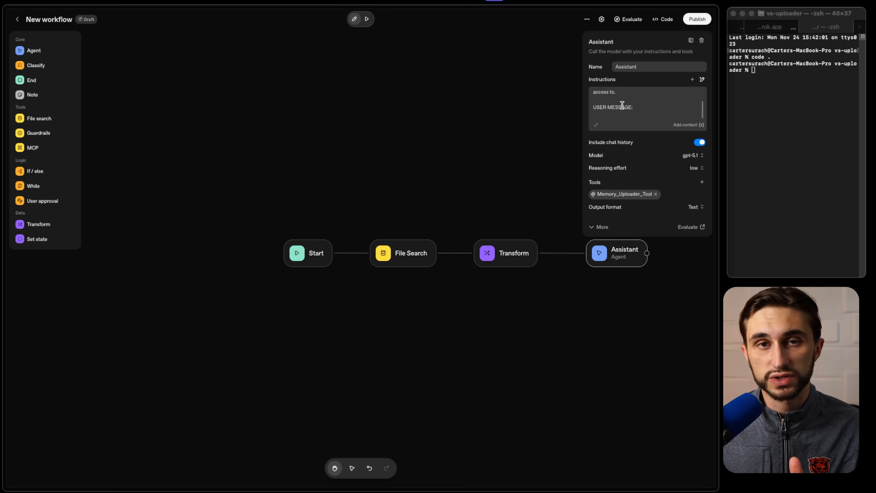
pyautogui.click(687, 125)
pyautogui.click(635, 190)
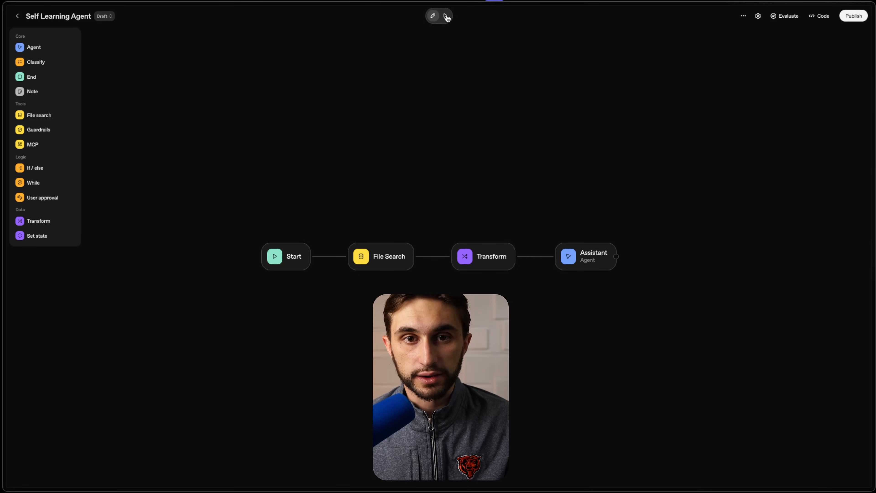
# - Preview the Self Learning Agent workflow and ask it "What is my name?"
pyautogui.click(445, 16)
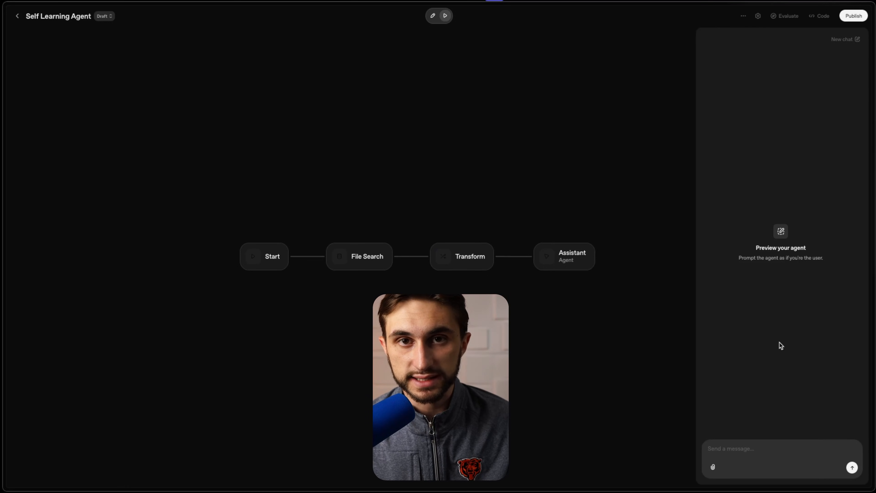
pyautogui.press('F5')
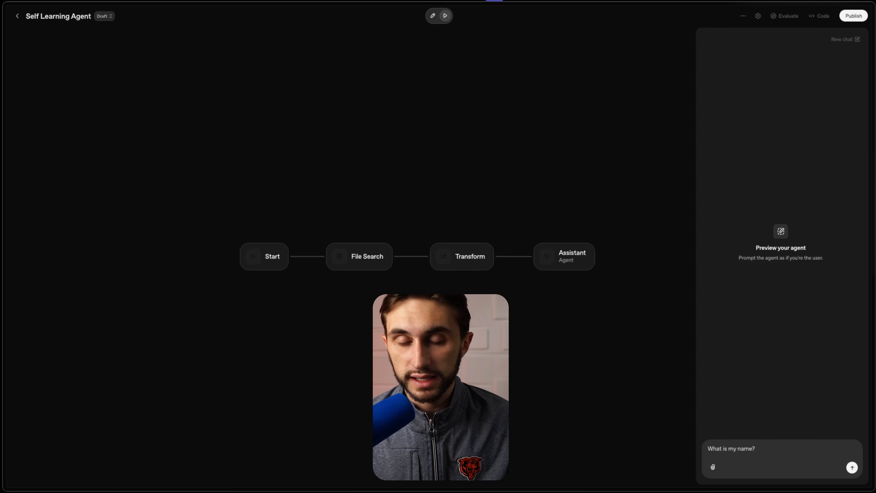
pyautogui.press('Return')
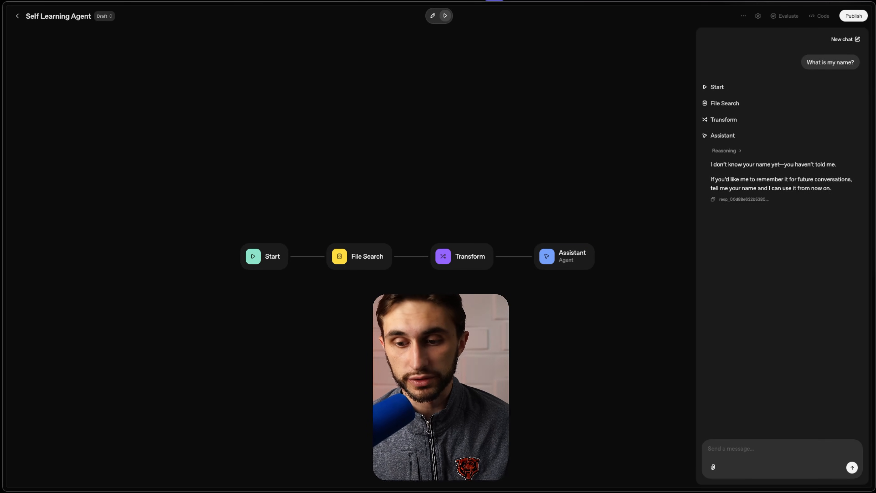
# - Tell the agent the user's first name, approve its upload_to_vector_store call and review the reply
pyautogui.click(732, 445)
pyautogui.press('F5')
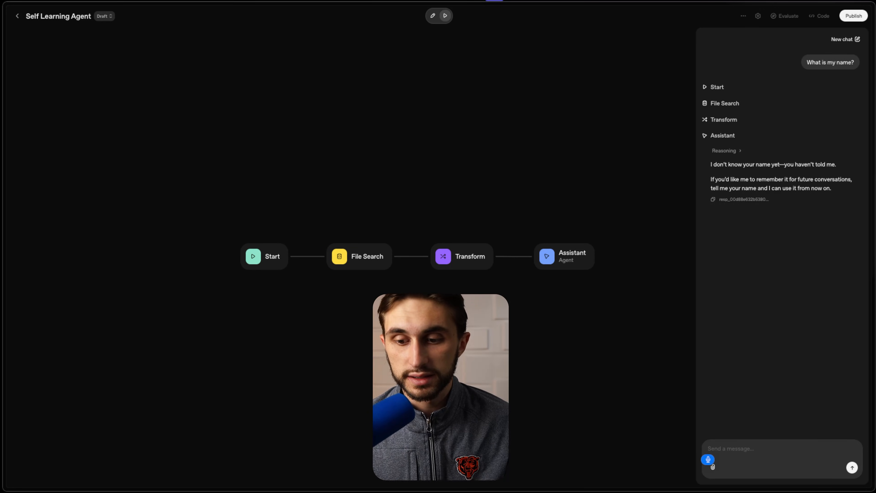
pyautogui.write('My name is Carter')
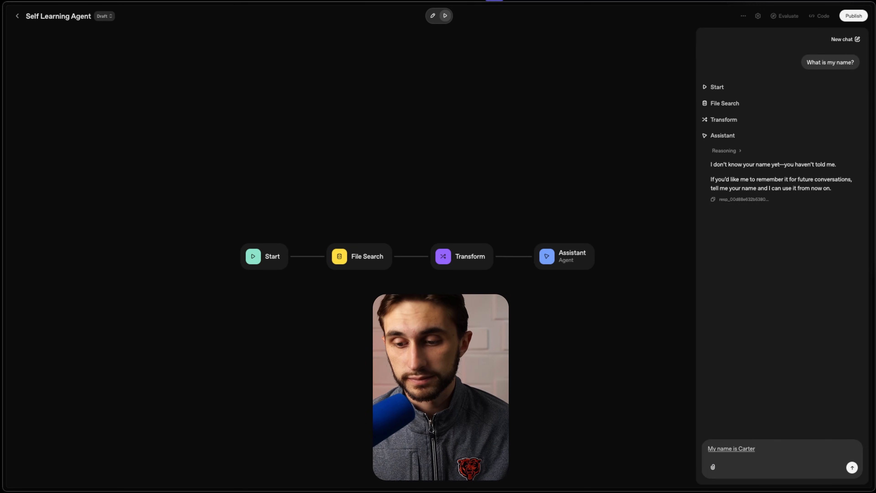
pyautogui.press('Return')
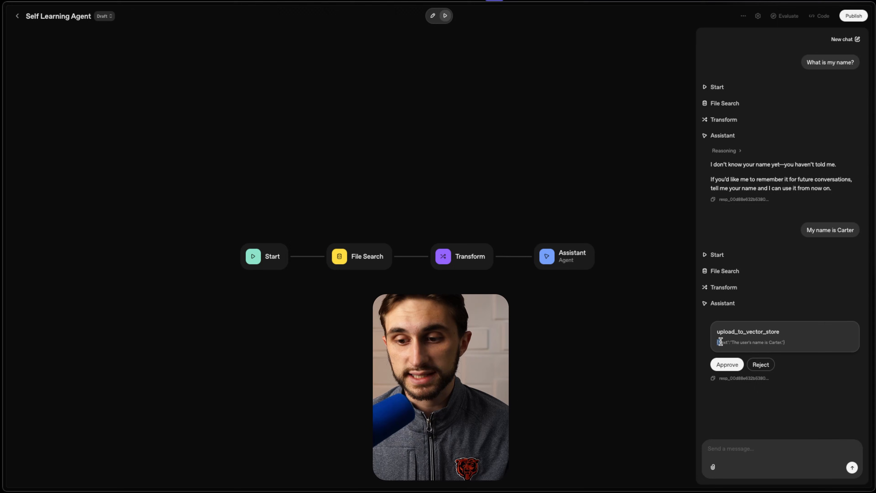
pyautogui.moveTo(717, 342); pyautogui.dragTo(786, 343)
pyautogui.click(789, 344)
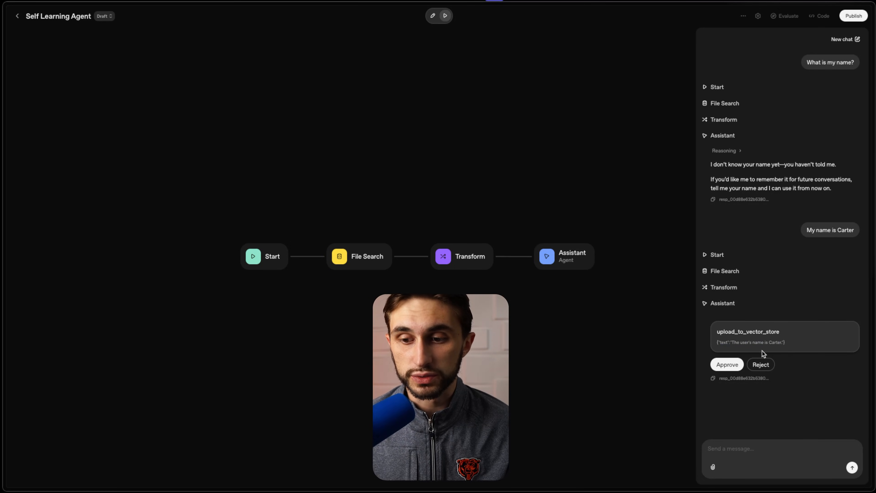
pyautogui.click(729, 367)
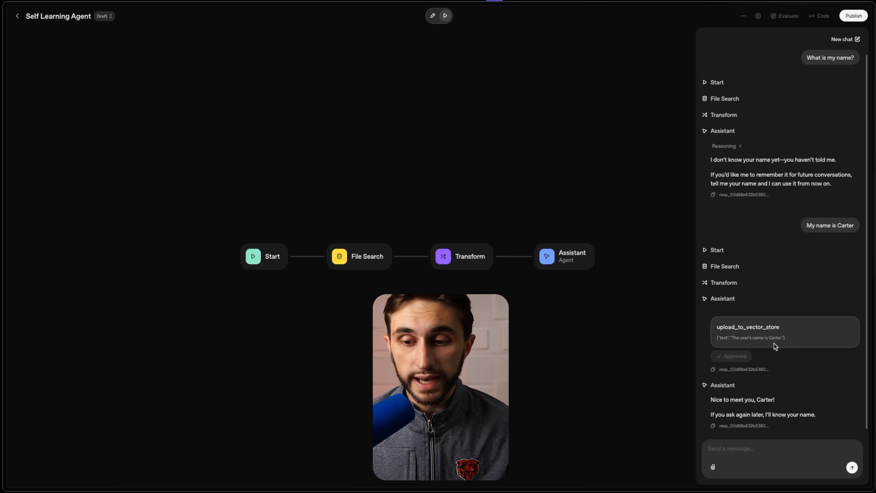
pyautogui.moveTo(820, 414); pyautogui.dragTo(704, 390)
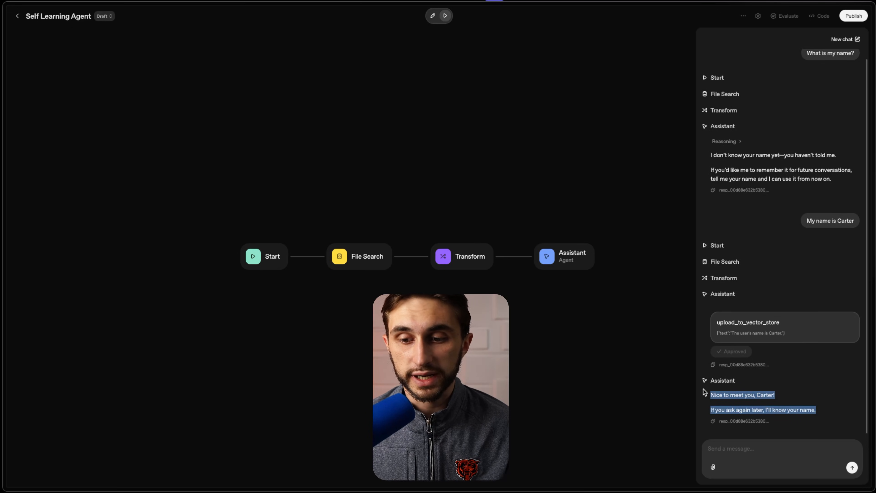
pyautogui.click(740, 387)
# - Leave the current preview, start a fresh one and ask "What is my name?" again to test the stored memory
pyautogui.click(614, 75)
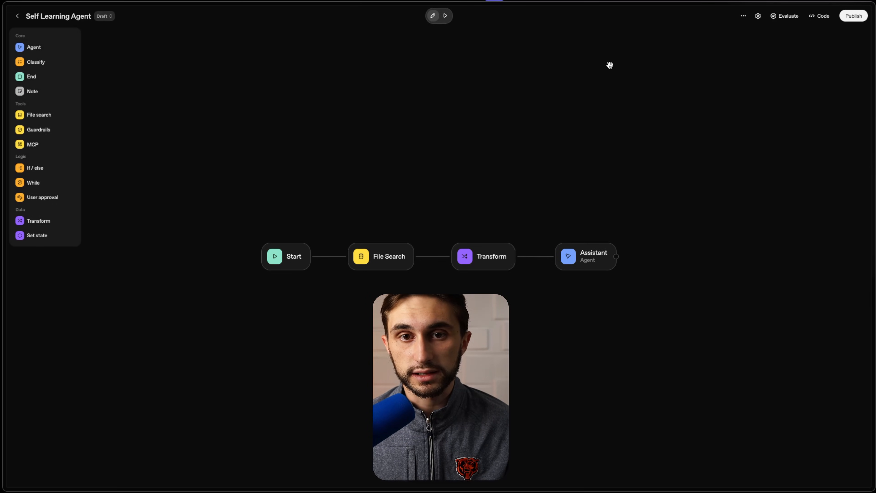
pyautogui.click(445, 16)
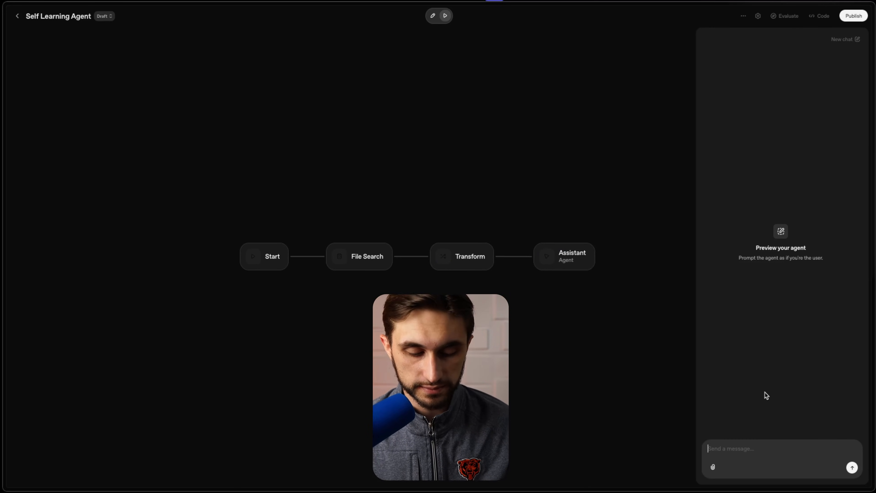
pyautogui.press('F5')
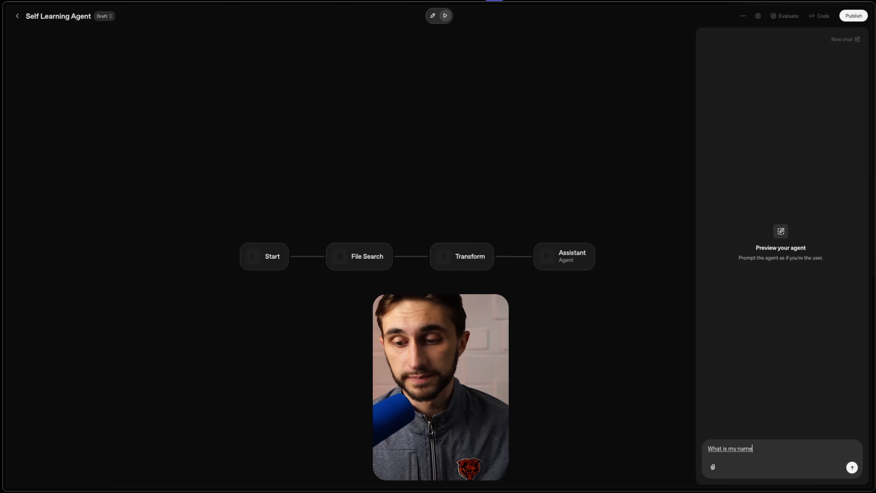
pyautogui.press('Return')
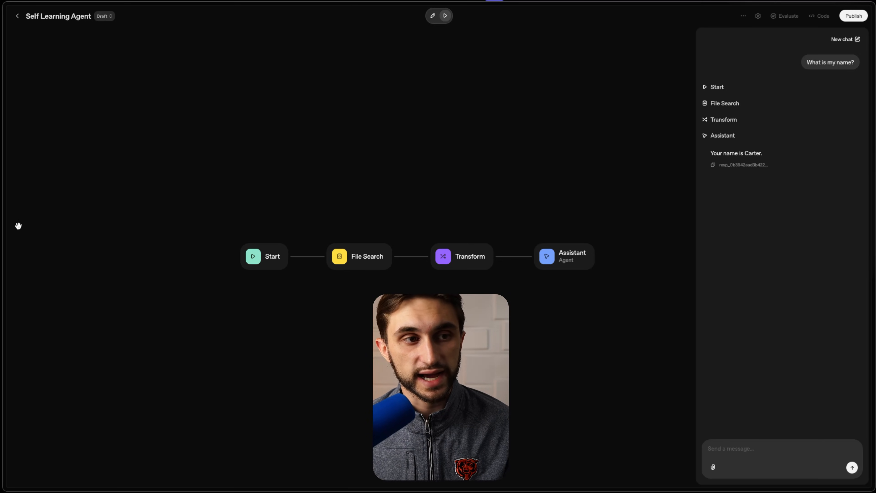
# - Switch to the OpenAI Storage page and examine the file attached to the Tutorial Memories vector store
pyautogui.moveTo(2, 218)
pyautogui.click(56, 142)
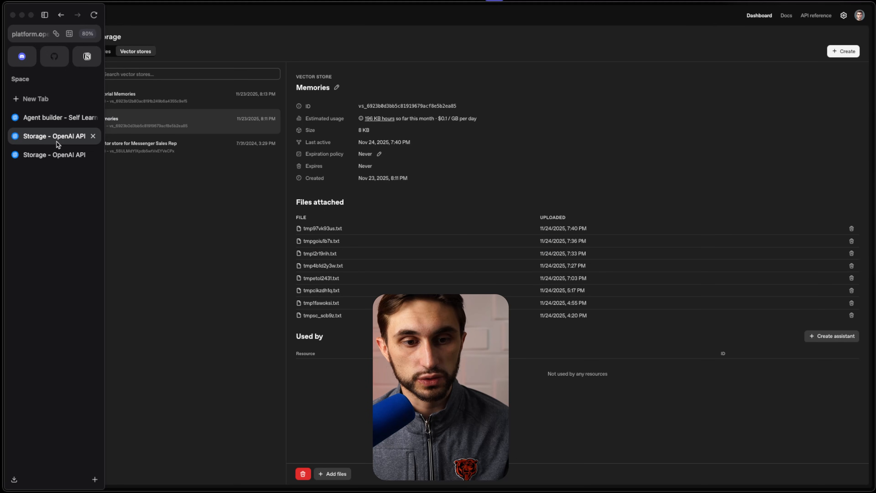
pyautogui.click(173, 98)
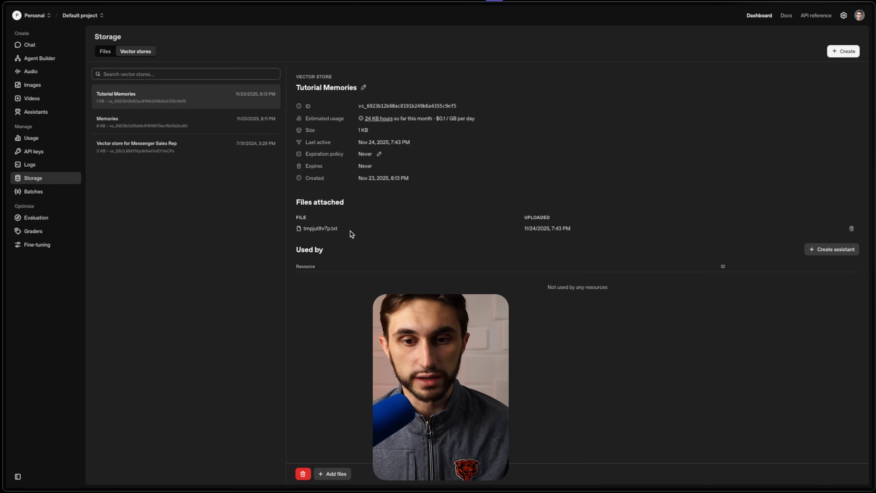
pyautogui.moveTo(584, 231); pyautogui.dragTo(301, 231)
pyautogui.click(461, 224)
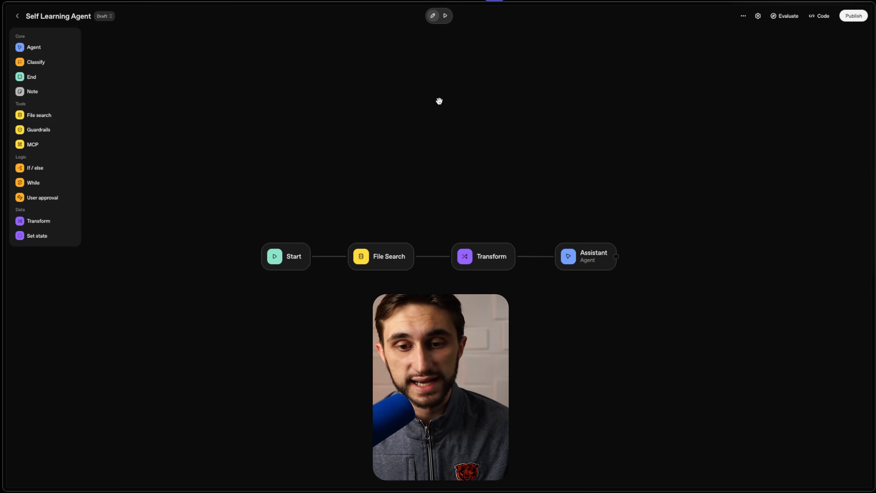
# - In the Agent Builder workflow, set Transform's result value to an expression joining the text of input.results[0] through input.results[9] with line breaks
pyautogui.click(491, 258)
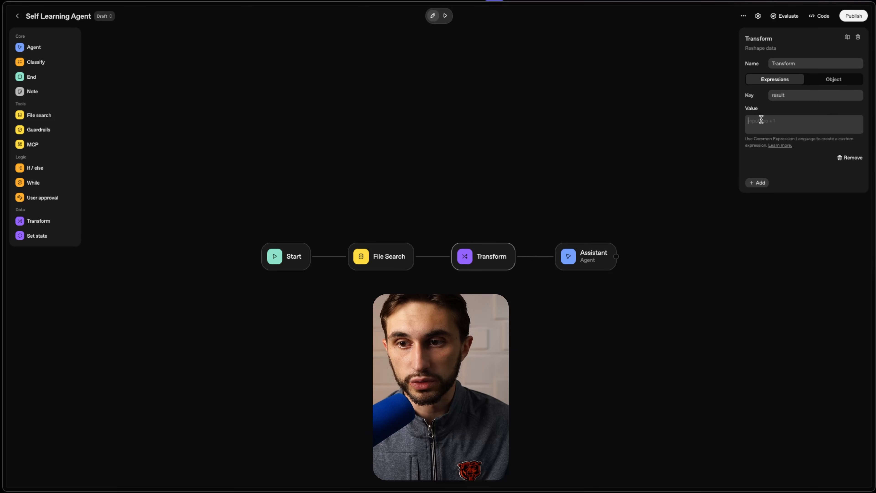
pyautogui.write('(   (has(input.results[0]) ? input.results[0].content[0].text : "") +   (has(input.results[1]) ? "\\n" + input.results[1].content[0].text : "") +   (has(input.results[2]) ? "\\n" + input.results[2].content[0].text : "") +   (has(input.results[3]) ? "\\n" + input.results[3].content[0].text : "") +   (has(input.results[4]) ? "\\n" + input.results[4].content[0].text : "") +   (has(input.results[5]) ? "\\n" + input.results[5].content[0].text : "") +   (has(input.results[6]) ? "\\n" + input.results[6].content[0].text : "") +   (has(input.results[7]) ? "\\n" + input.results[7].content[0].text : "") +   (has(input.results[8]) ? "\\n" + input.results[8].content[0].text : "") +   (has(input.results[9]) ? "\\n" + input.results[9].content[0].text : "") )')
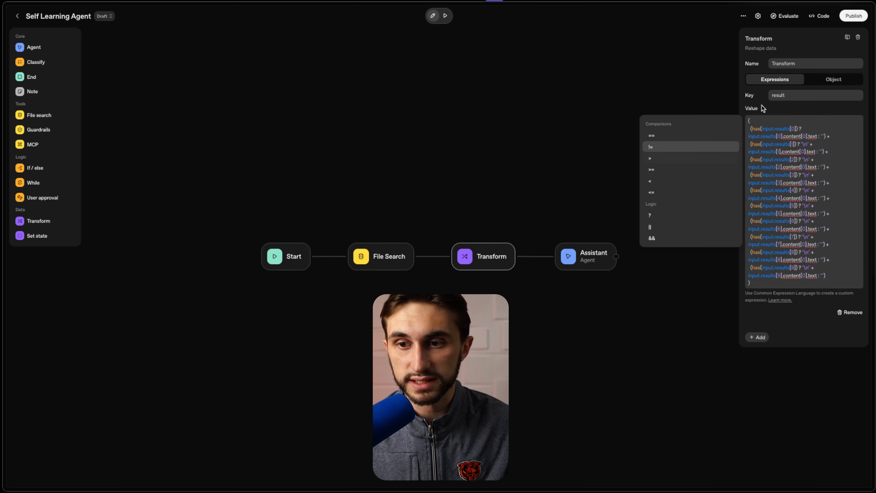
pyautogui.click(787, 224)
pyautogui.moveTo(768, 284); pyautogui.dragTo(788, 130)
pyautogui.click(755, 123)
pyautogui.click(791, 128)
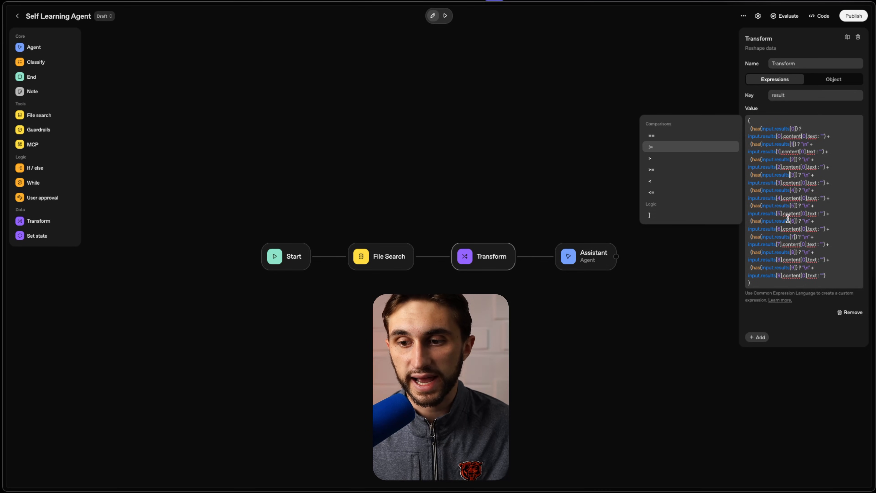
pyautogui.moveTo(776, 282); pyautogui.dragTo(755, 115)
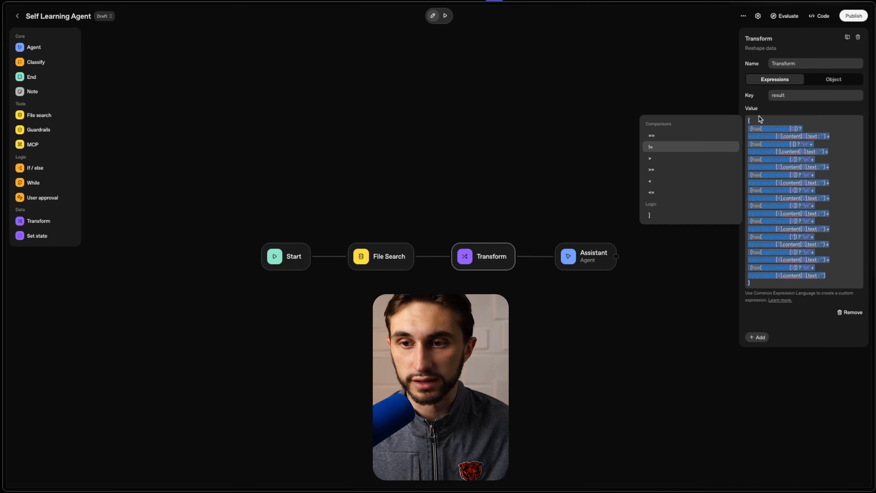
pyautogui.click(760, 119)
pyautogui.click(550, 112)
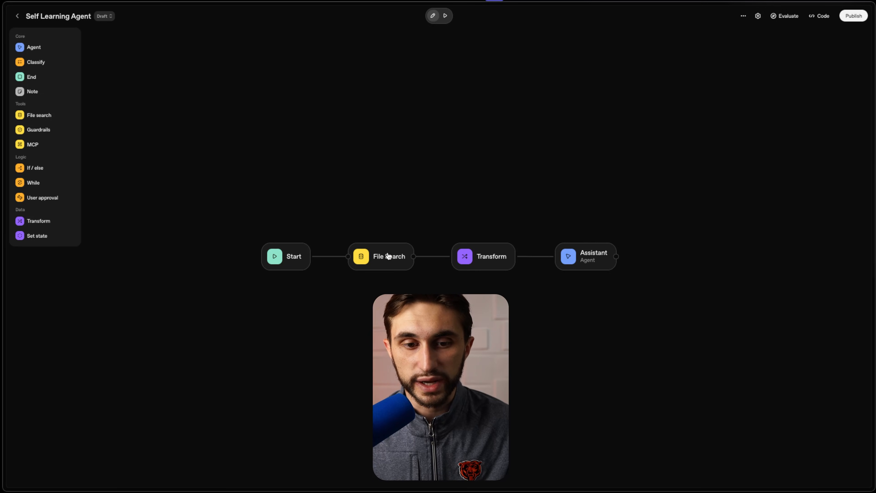
# - Compare File Search's maximum results setting with the result entries listed in Transform's expression
pyautogui.click(388, 256)
pyautogui.moveTo(774, 103); pyautogui.dragTo(747, 108)
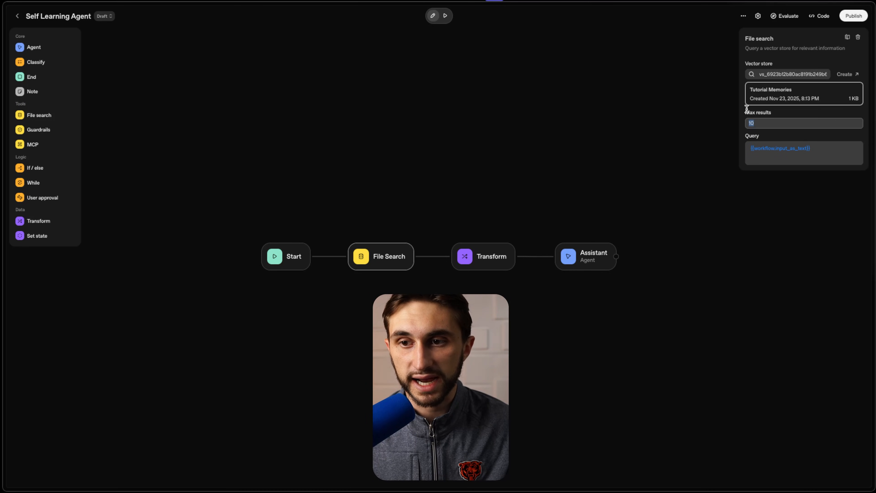
pyautogui.click(481, 255)
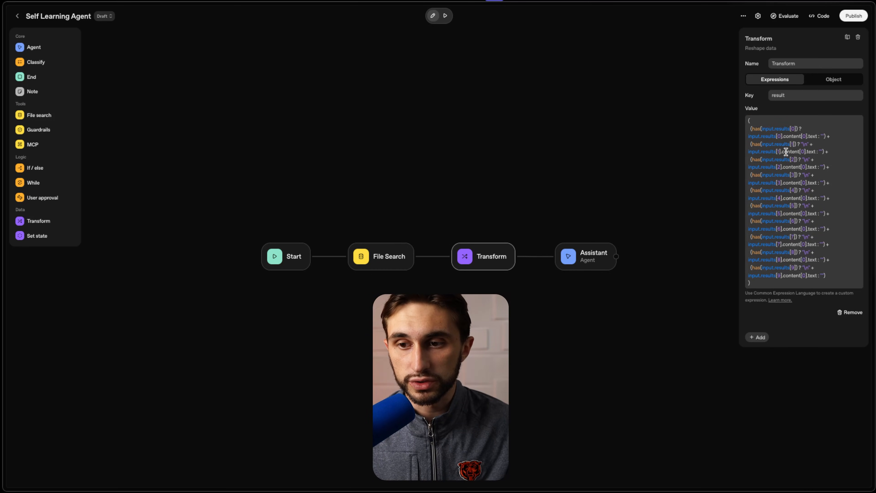
pyautogui.moveTo(777, 144); pyautogui.dragTo(792, 259)
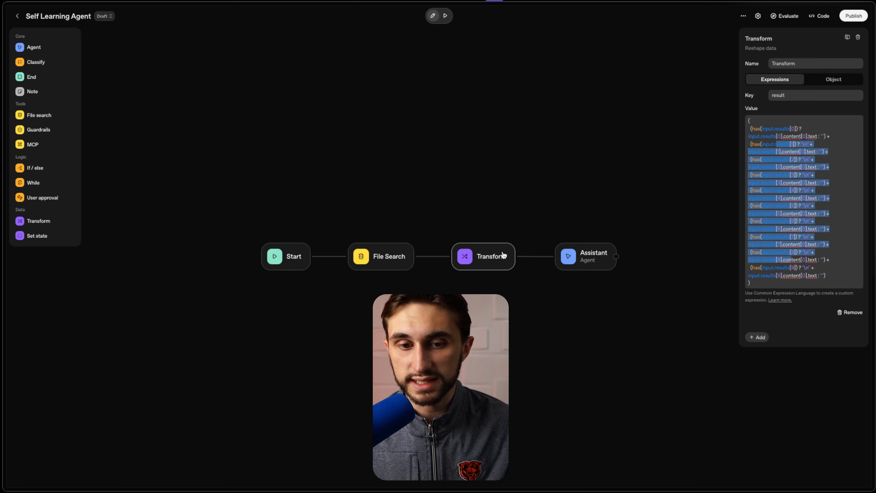
pyautogui.click(387, 261)
pyautogui.moveTo(788, 122); pyautogui.dragTo(709, 126)
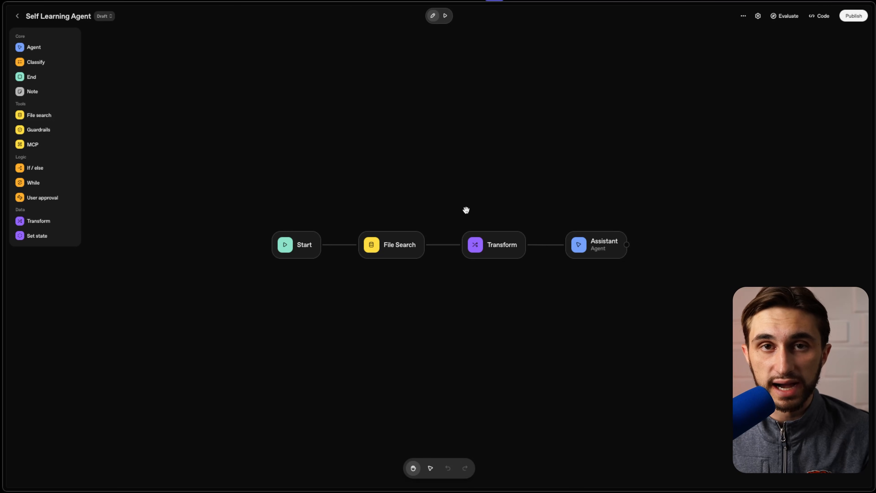
# - Publish the workflow as a new version deployed to production, and open its ChatKit code details to view the workflow ID
pyautogui.click(854, 16)
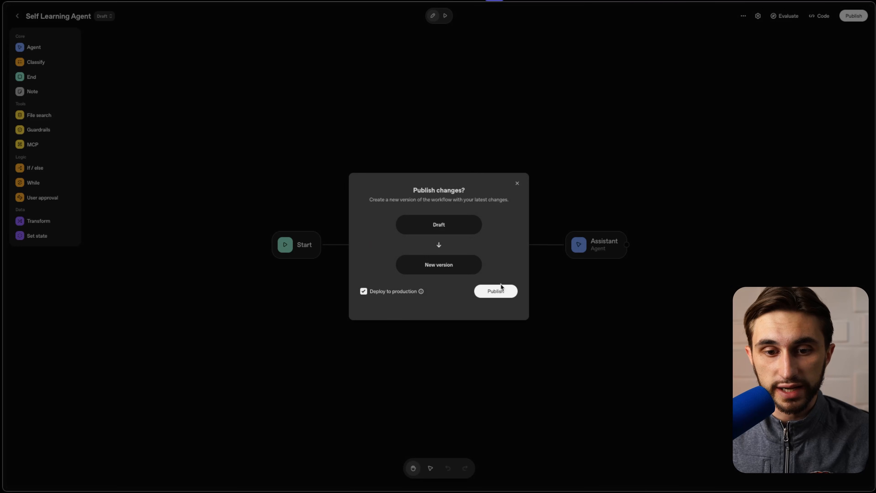
pyautogui.click(501, 292)
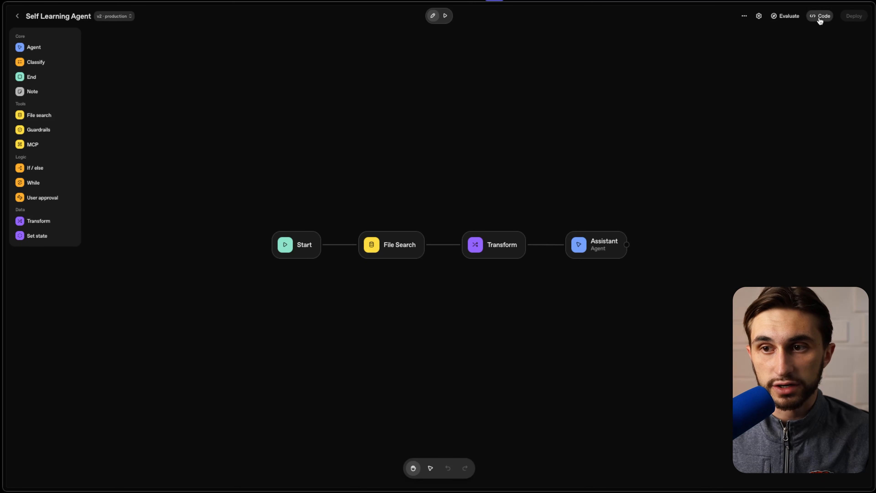
pyautogui.click(820, 17)
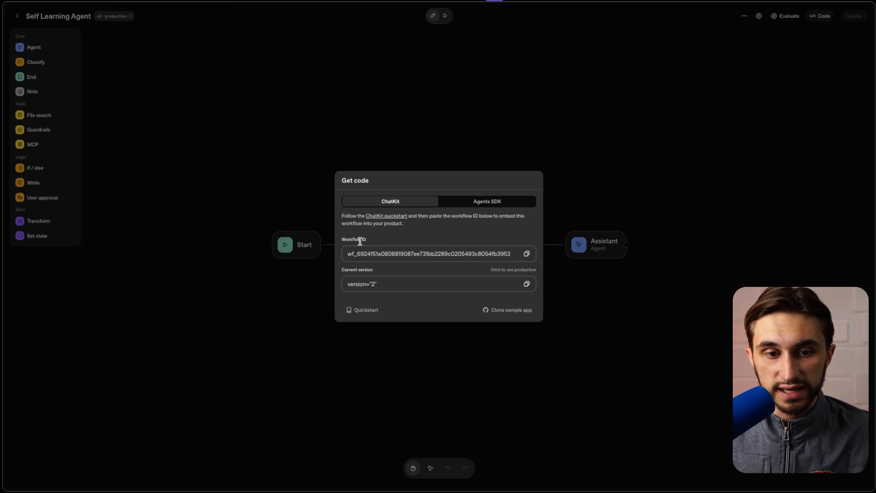
pyautogui.moveTo(342, 242); pyautogui.dragTo(373, 245)
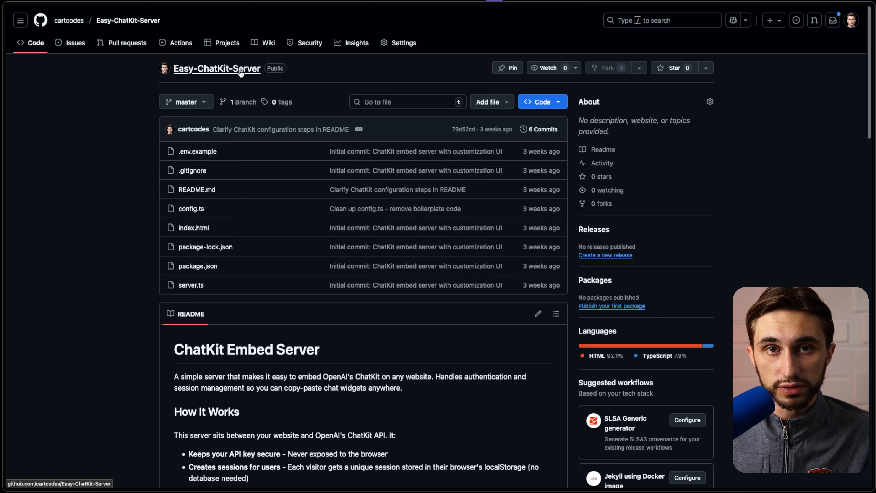
# - Copy the HTTPS clone URL of the Easy-ChatKit-Server repository on GitHub
pyautogui.click(533, 100)
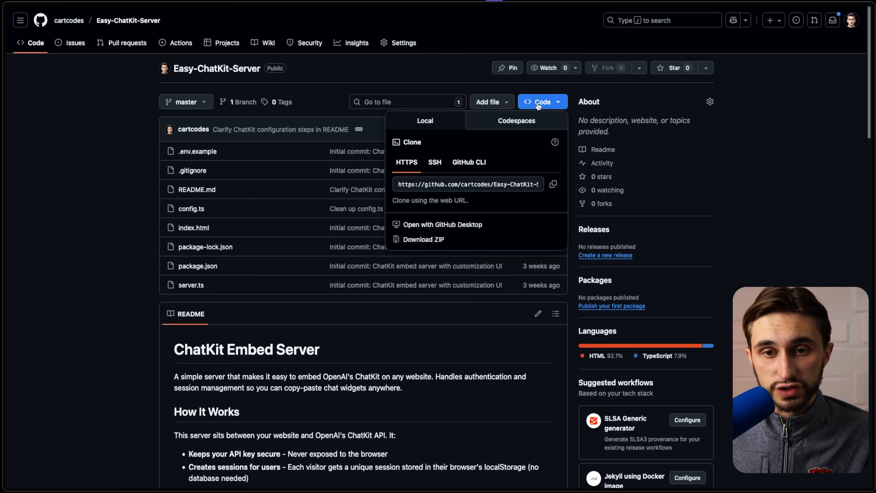
pyautogui.click(552, 184)
pyautogui.click(610, 98)
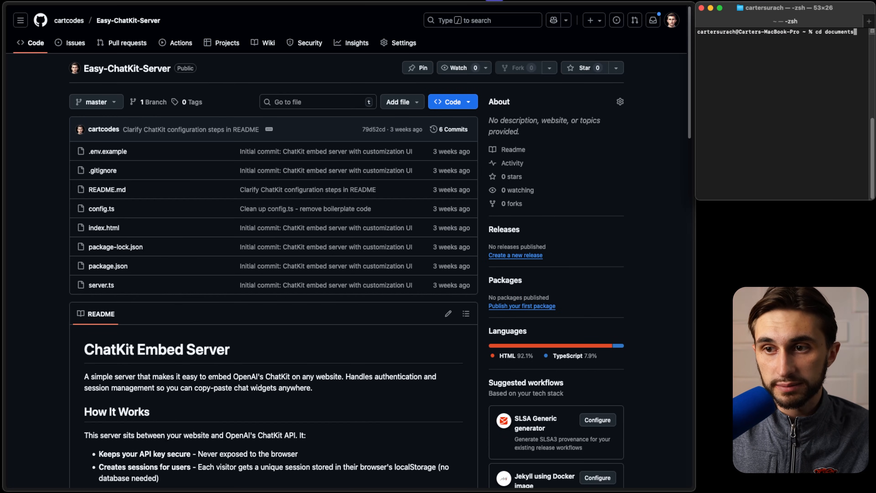
# - In Terminal, change into the projects folder inside documents and clear the screen
pyautogui.press('Return')
pyautogui.write('cd projects')
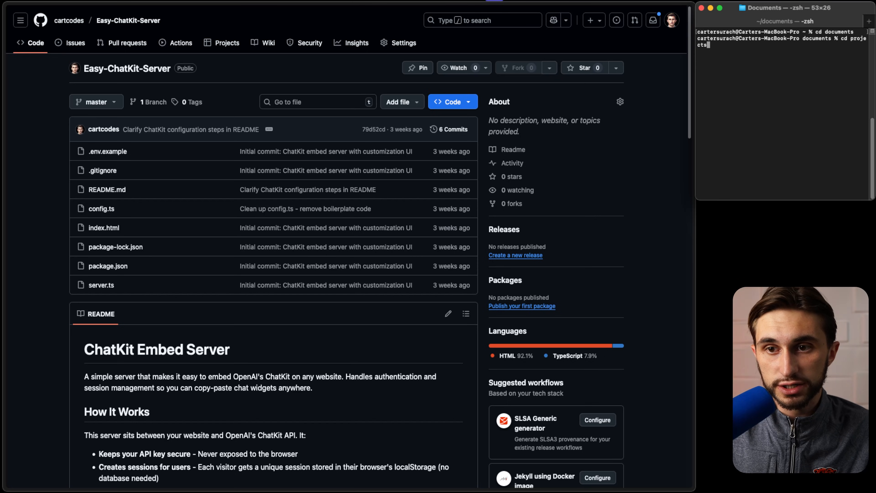
pyautogui.press('Return')
pyautogui.press('super+k')
# - Create a directory named tutorial-deployment in the projects folder and change into it
pyautogui.write('mkdir')
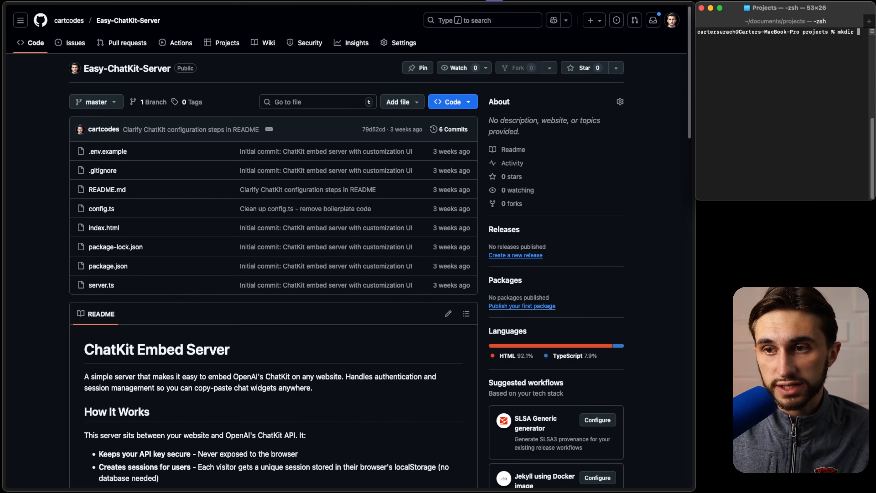
pyautogui.write(' tutorial-dep')
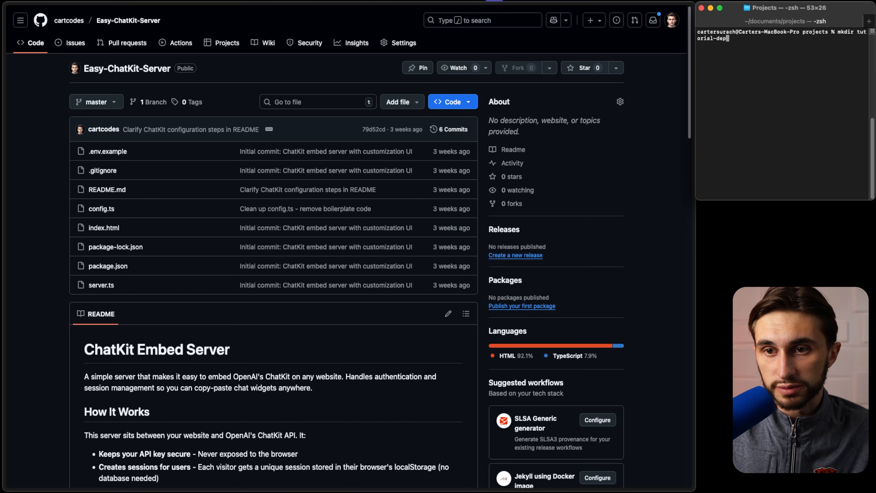
pyautogui.write('loyment')
pyautogui.press('Return')
pyautogui.write('cd ')
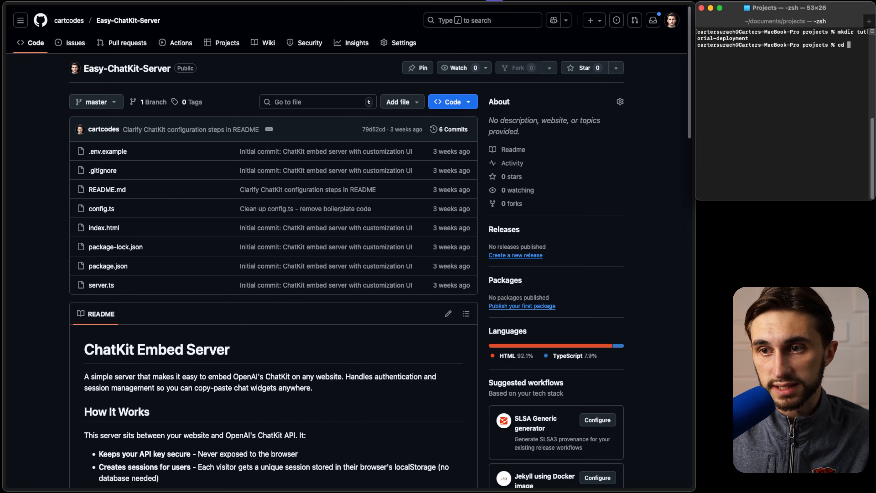
pyautogui.write('tutorial-deployment')
pyautogui.press('Return')
# - Clone the Easy-ChatKit-Server repository into tutorial-deployment with git clone and the copied URL
pyautogui.write('git c')
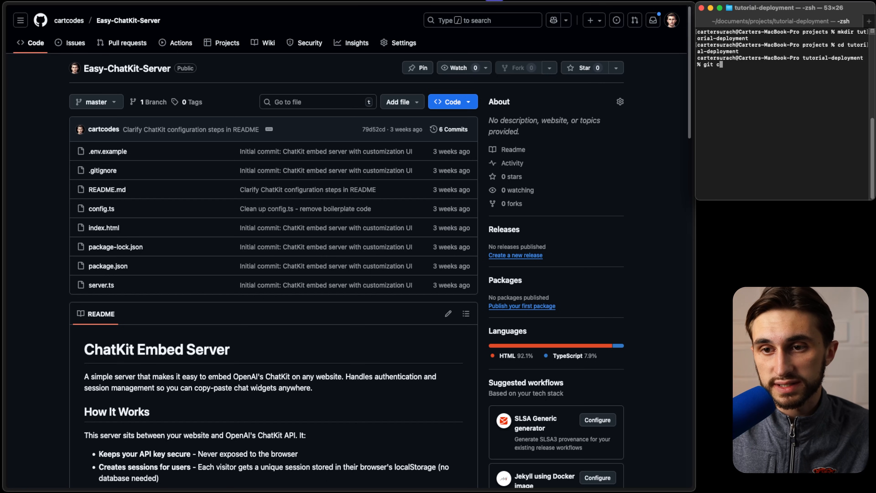
pyautogui.write('lone')
pyautogui.press('super+v')
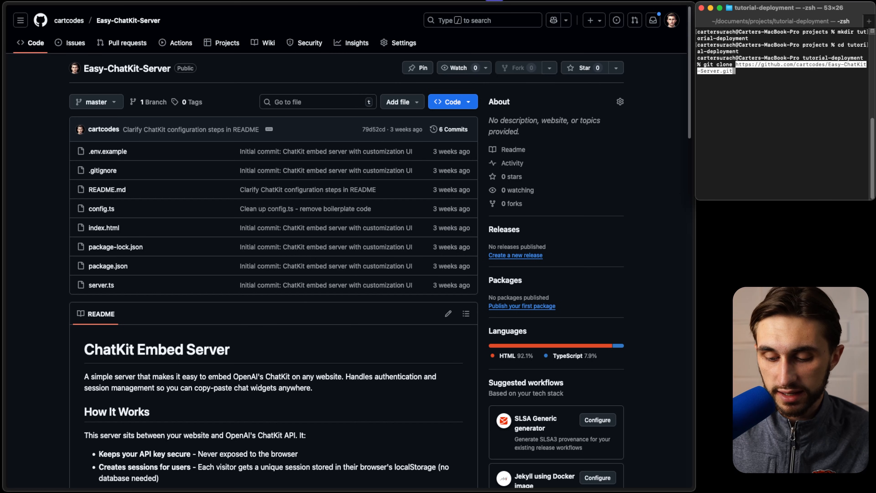
pyautogui.press('Return')
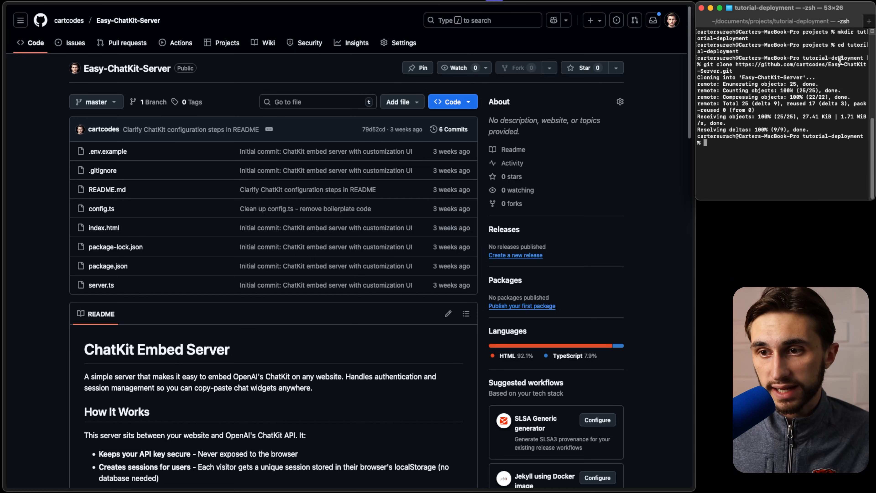
# - Change into the cloned Easy-ChatKit-Server directory and open it in Visual Studio Code with "code ."
pyautogui.moveTo(826, 64); pyautogui.dragTo(721, 67)
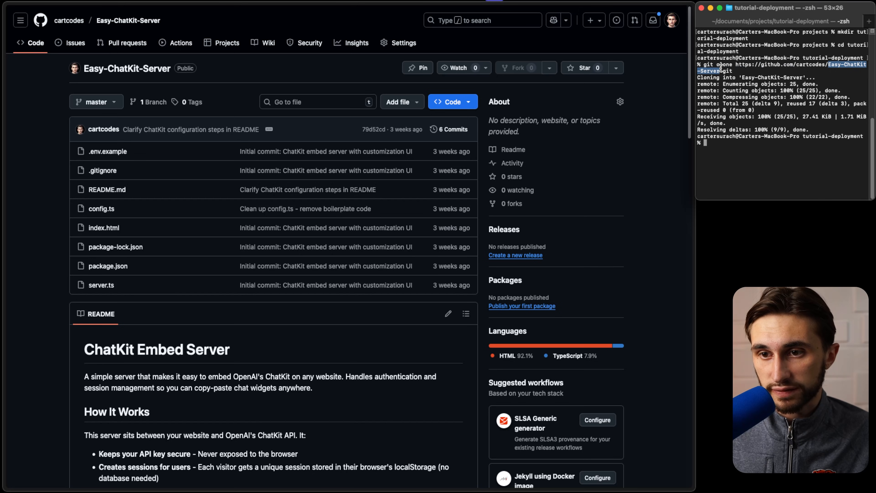
pyautogui.click(739, 139)
pyautogui.write('cd')
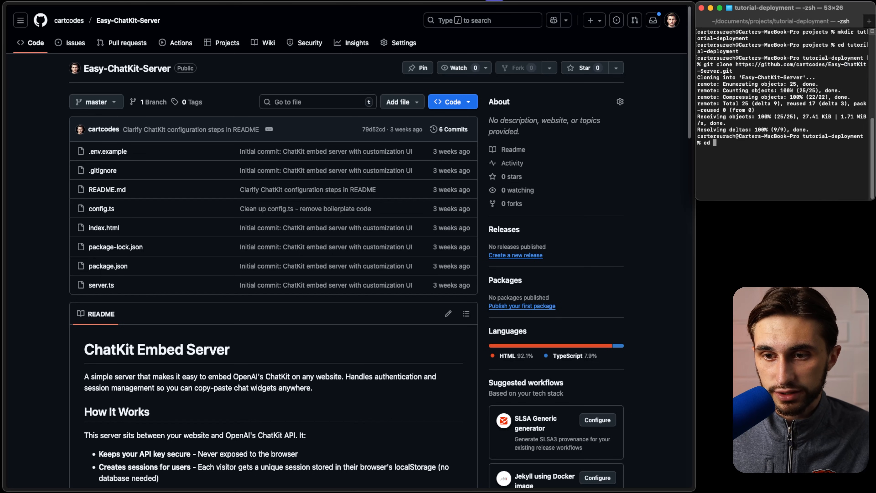
pyautogui.press('super+v')
pyautogui.press('Return')
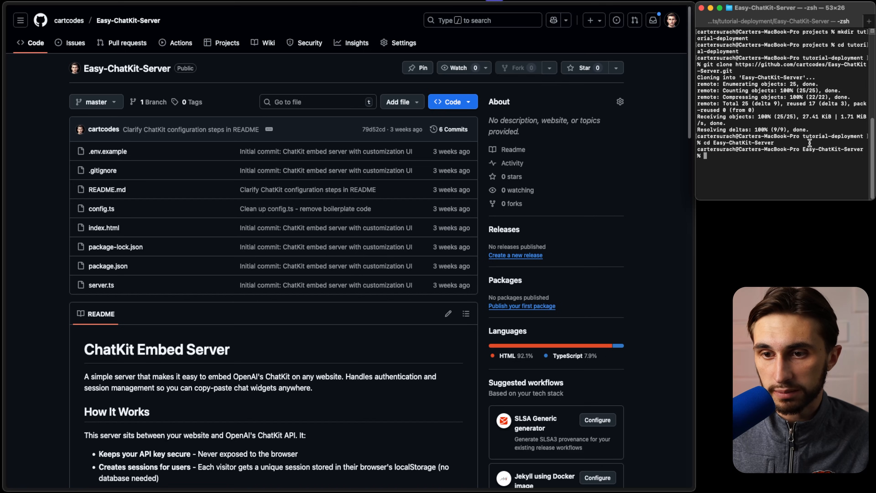
pyautogui.write('code .')
pyautogui.press('Return')
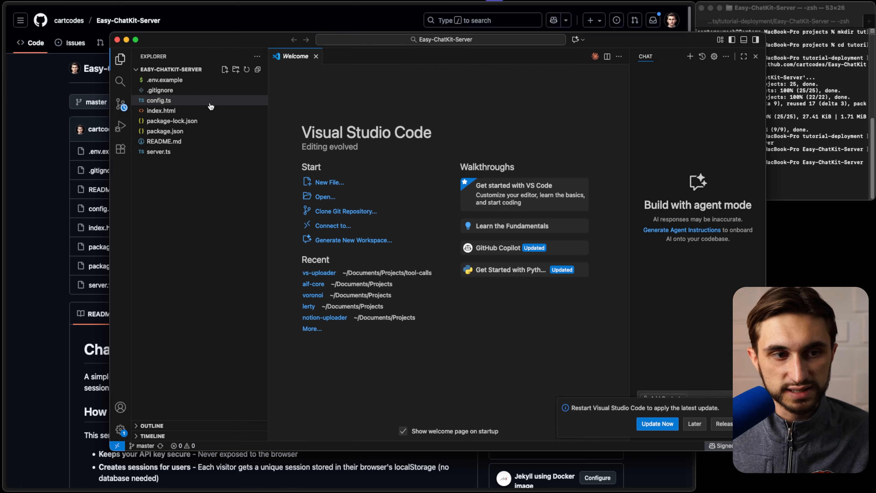
# - Open .env.example and examine the API key, workflow ID, domain key, base URL and NODE_ENV variables
pyautogui.click(188, 81)
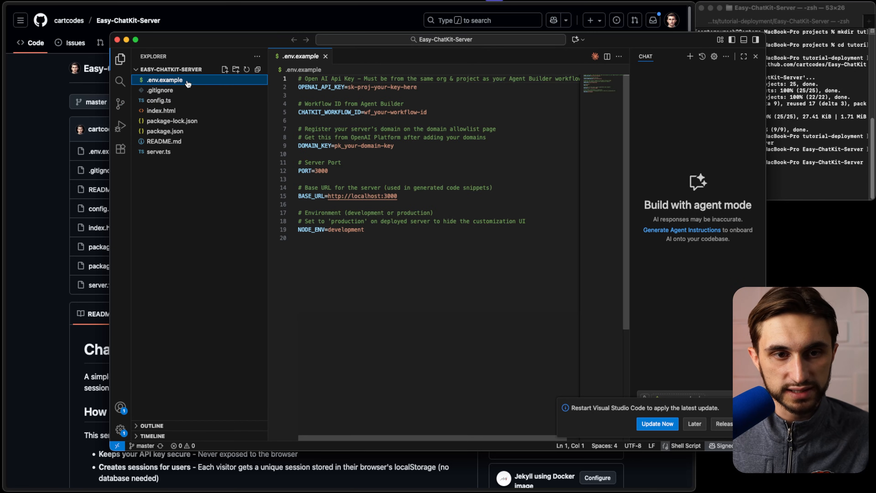
pyautogui.click(299, 86)
pyautogui.moveTo(300, 87); pyautogui.dragTo(416, 86)
pyautogui.moveTo(300, 112); pyautogui.dragTo(427, 112)
pyautogui.moveTo(299, 146); pyautogui.dragTo(330, 145)
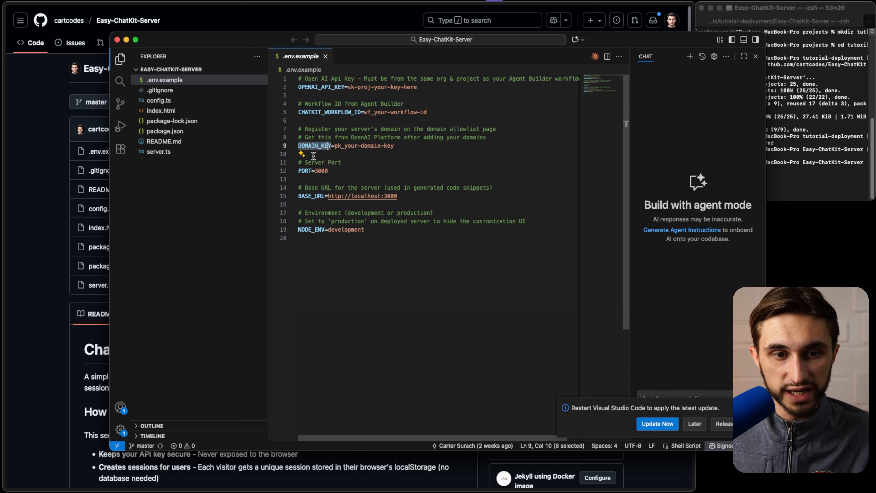
pyautogui.moveTo(299, 195); pyautogui.dragTo(351, 196)
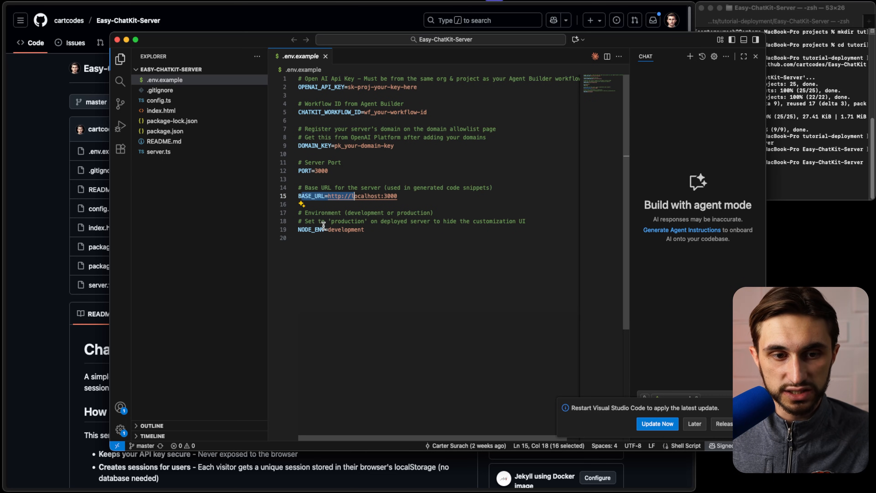
pyautogui.moveTo(315, 229); pyautogui.dragTo(362, 231)
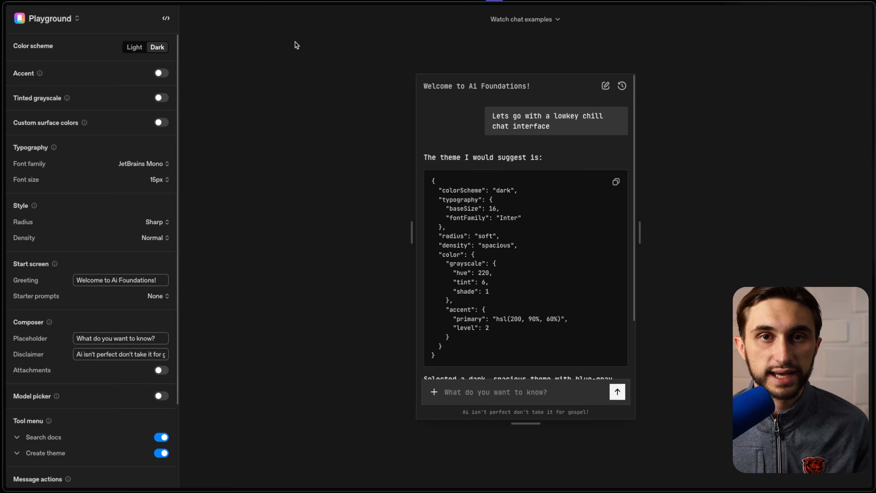
# - In the ChatKit Studio Playground, widen the chat preview and look through its sample conversation
pyautogui.moveTo(29, 31)
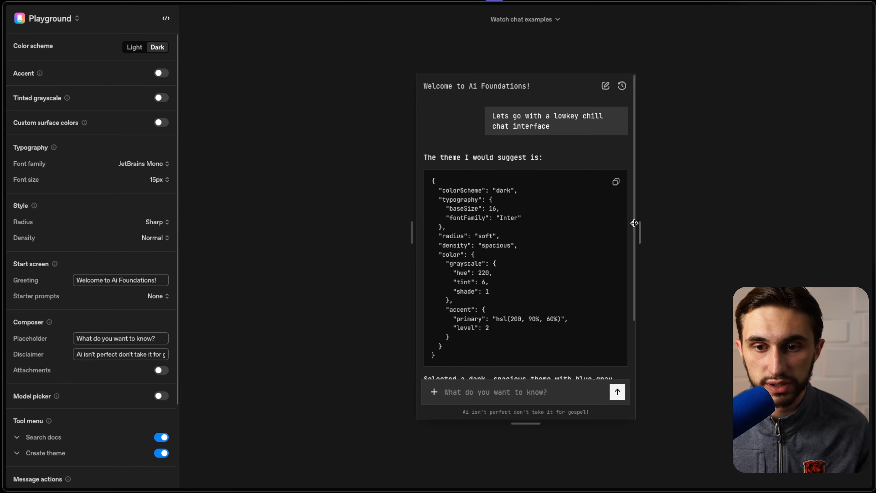
pyautogui.moveTo(634, 233); pyautogui.dragTo(672, 242)
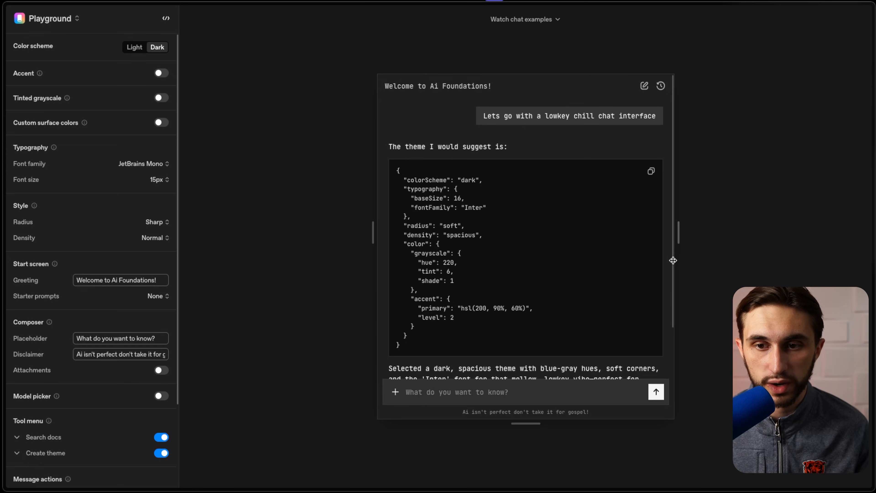
pyautogui.scroll(-4, 673, 251)
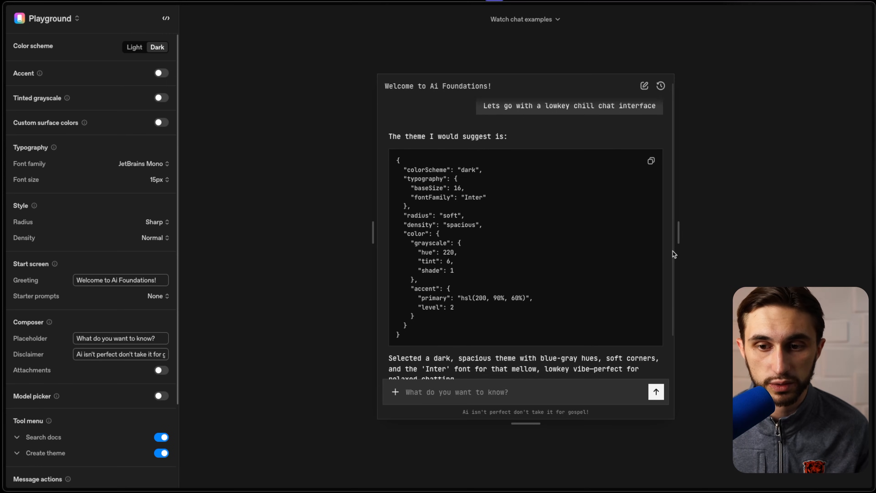
pyautogui.scroll(4, 660, 358)
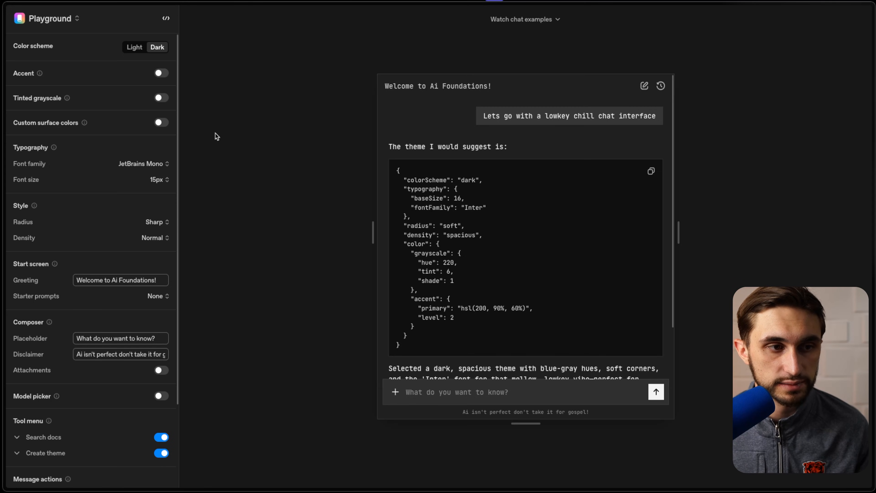
# - Enable custom surface colors with surface background #1a211d, and set the accent color to #b2ffc9
pyautogui.click(160, 124)
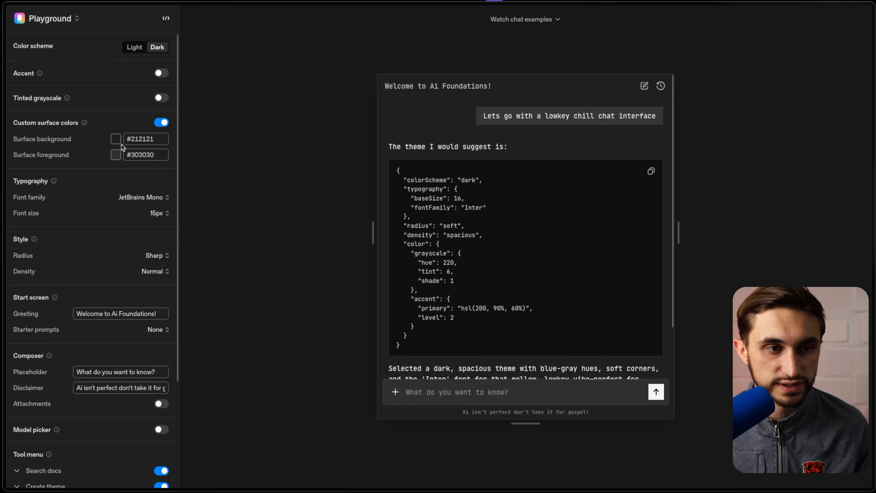
pyautogui.click(117, 140)
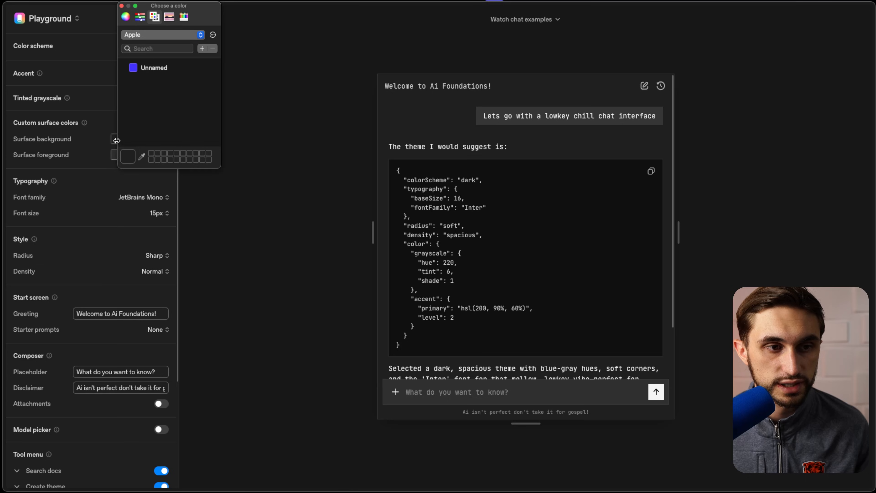
pyautogui.click(125, 16)
pyautogui.moveTo(167, 79)
pyautogui.mouseDown()
pyautogui.moveTo(154, 59)
pyautogui.moveTo(165, 75)
pyautogui.mouseUp()
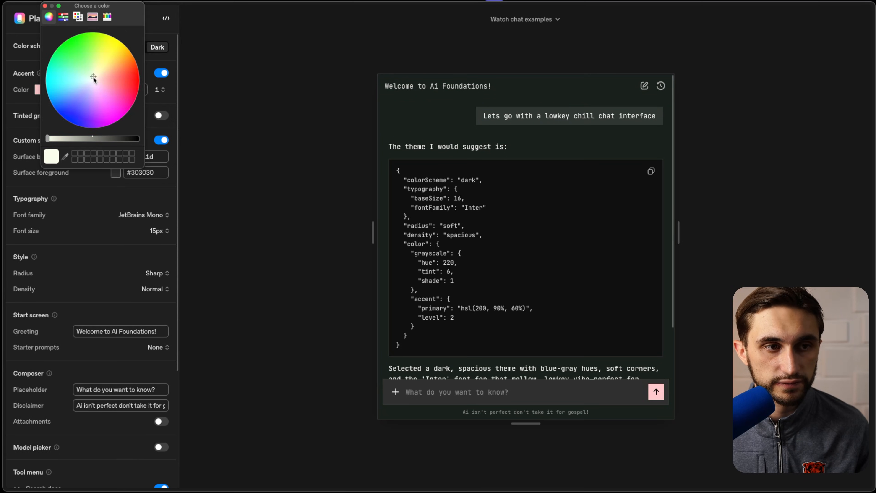
pyautogui.moveTo(93, 77); pyautogui.dragTo(79, 69)
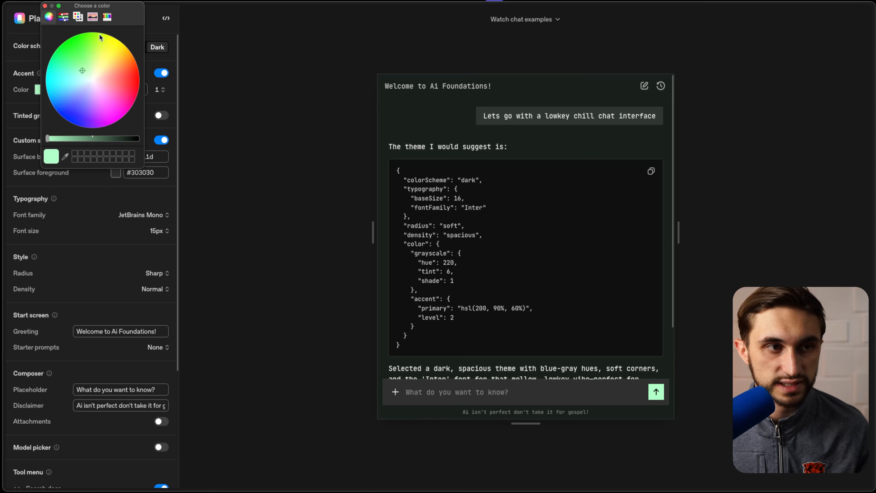
pyautogui.click(45, 5)
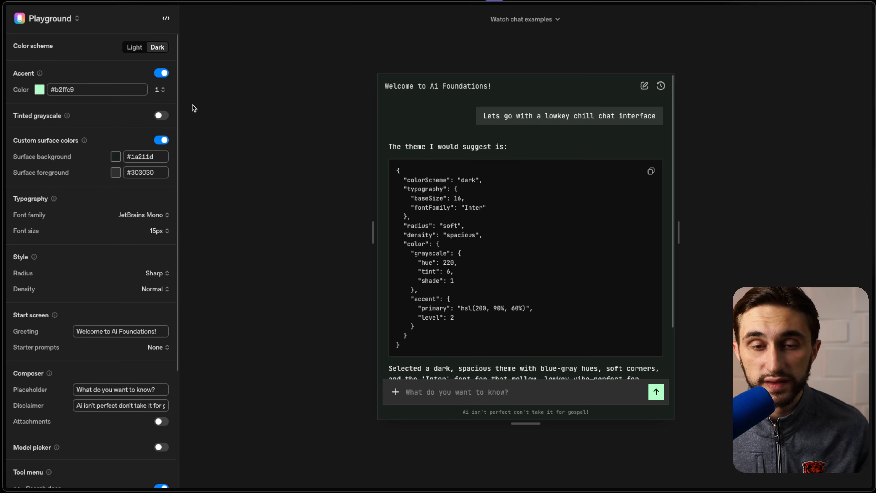
# - Copy the Playground's generated ChatKit options code and replace the entire placeholder comment in config.ts in Visual Studio Code with it
pyautogui.click(166, 19)
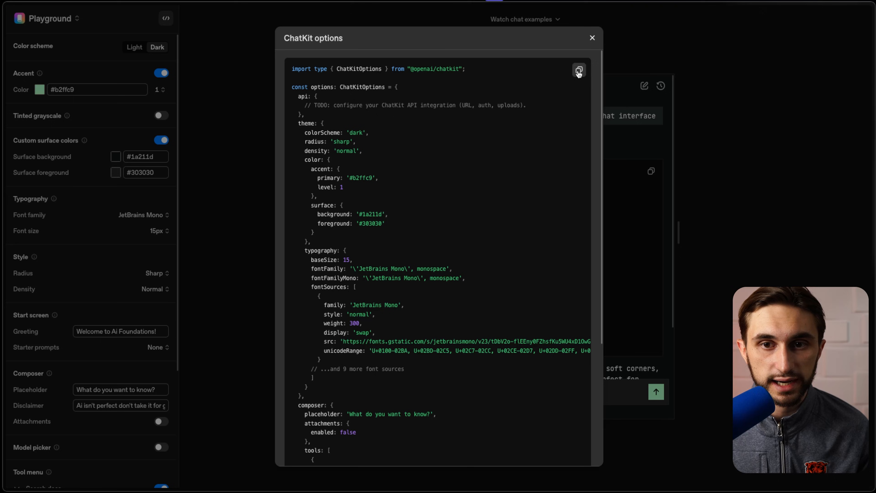
pyautogui.click(579, 70)
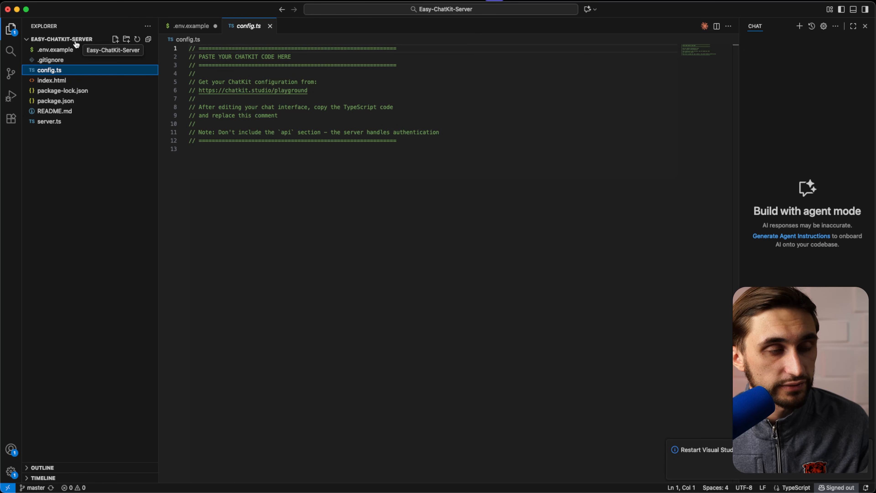
pyautogui.click(418, 147)
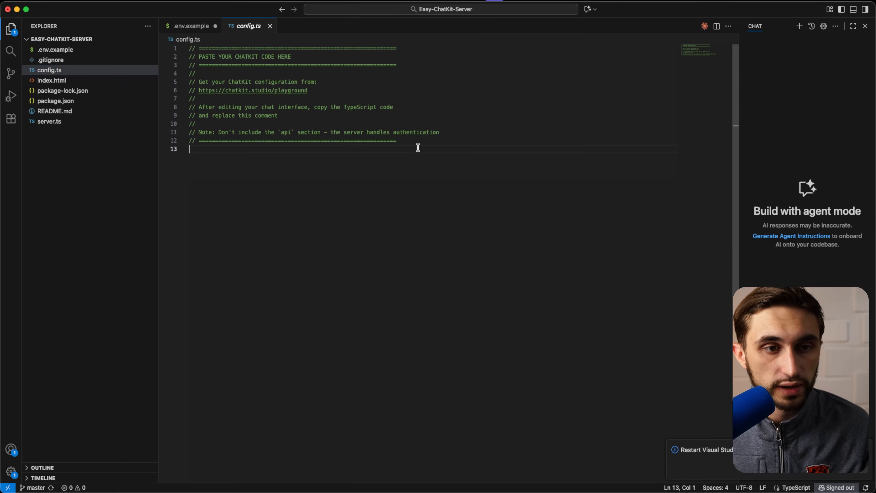
pyautogui.moveTo(418, 148); pyautogui.dragTo(182, 57)
pyautogui.press('super+a')
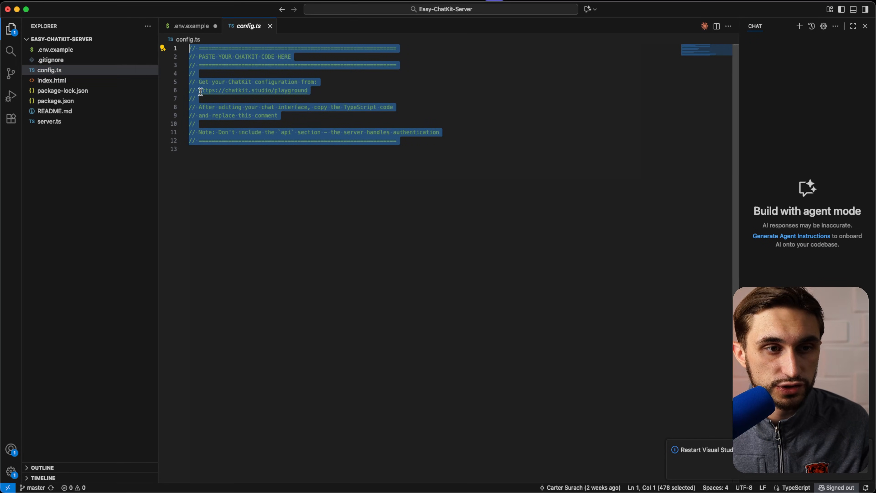
pyautogui.press('BackSpace')
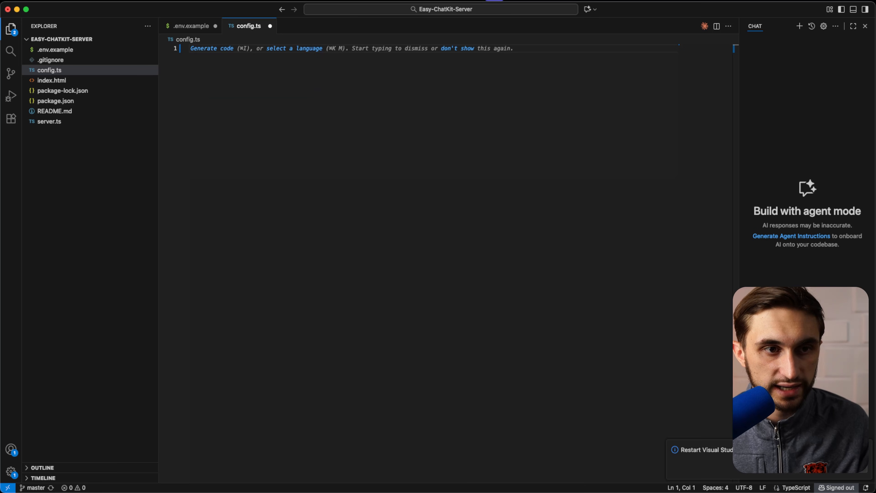
pyautogui.press('super+v')
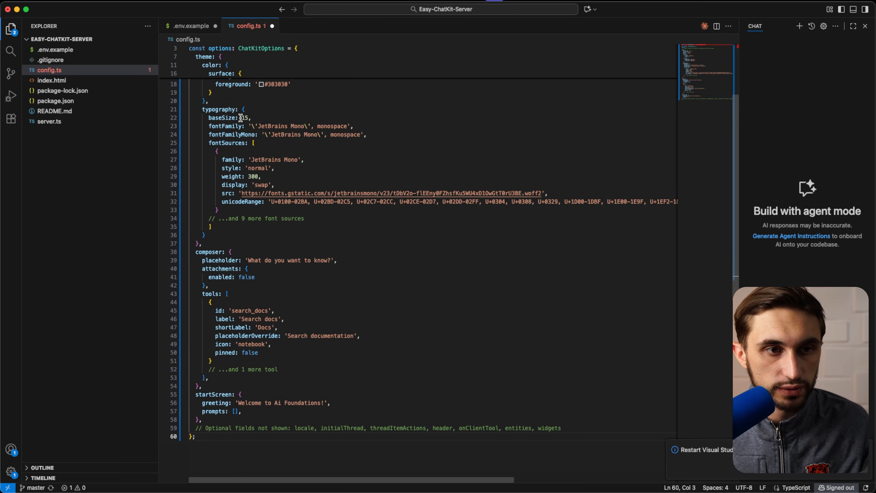
# - Review the pasted ChatKit options from start to end and save config.ts
pyautogui.scroll(5, 240, 118)
pyautogui.scroll(-15, 240, 118)
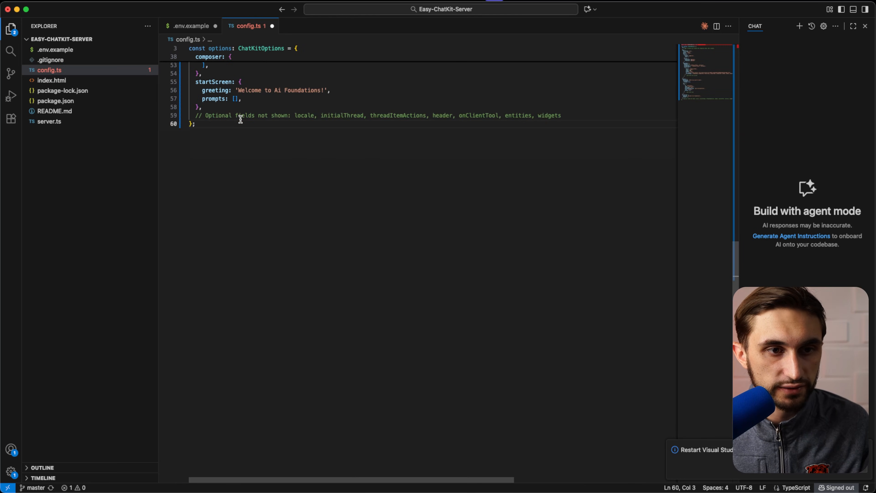
pyautogui.scroll(15, 240, 119)
pyautogui.click(69, 154)
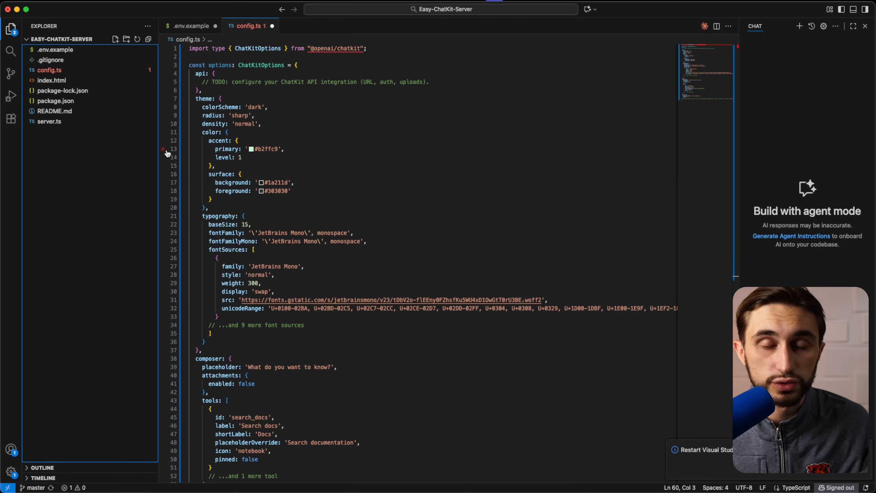
pyautogui.press('super+s')
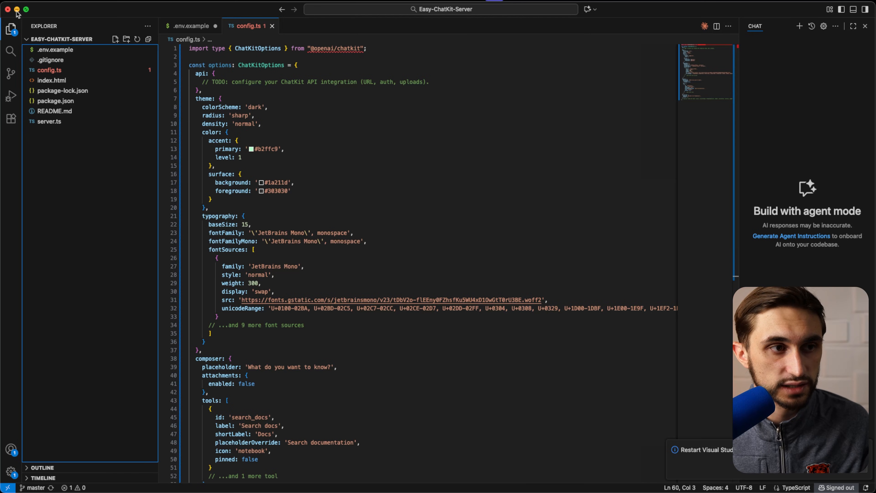
# - Quit Visual Studio Code, switch to GitHub and create a new private repository named my-chatkit-server
pyautogui.press('super+q')
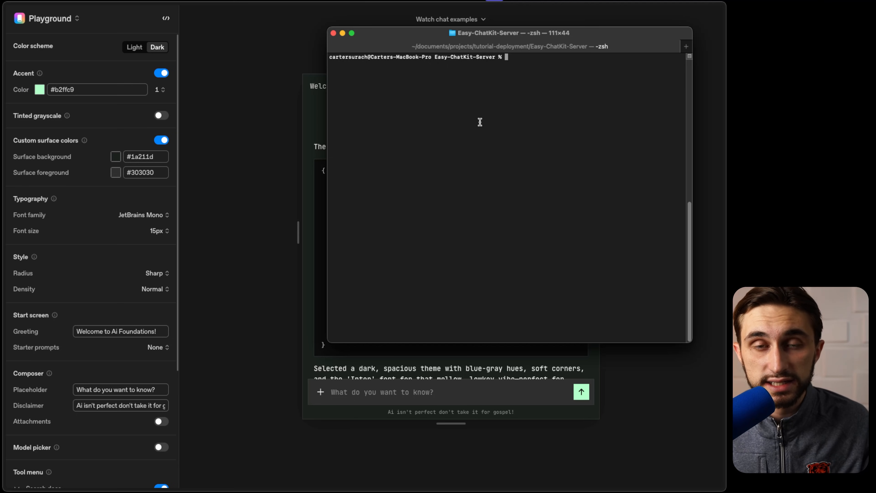
pyautogui.moveTo(411, 33); pyautogui.dragTo(355, 72)
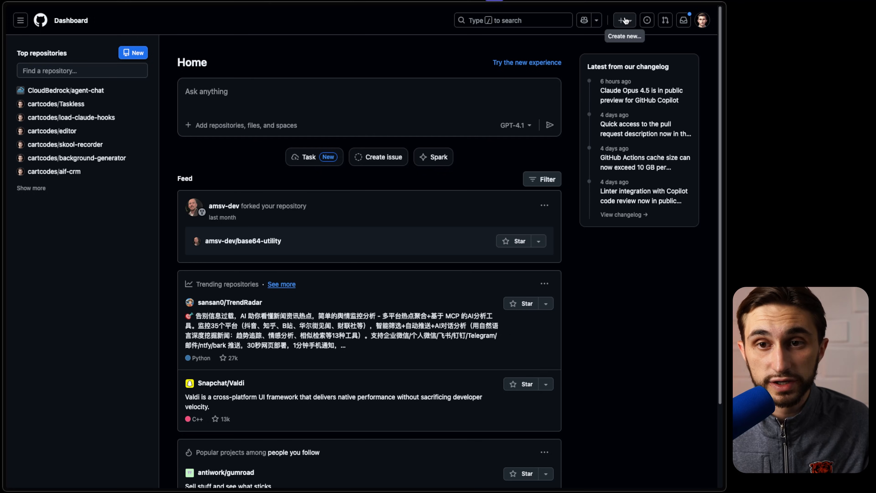
pyautogui.click(623, 20)
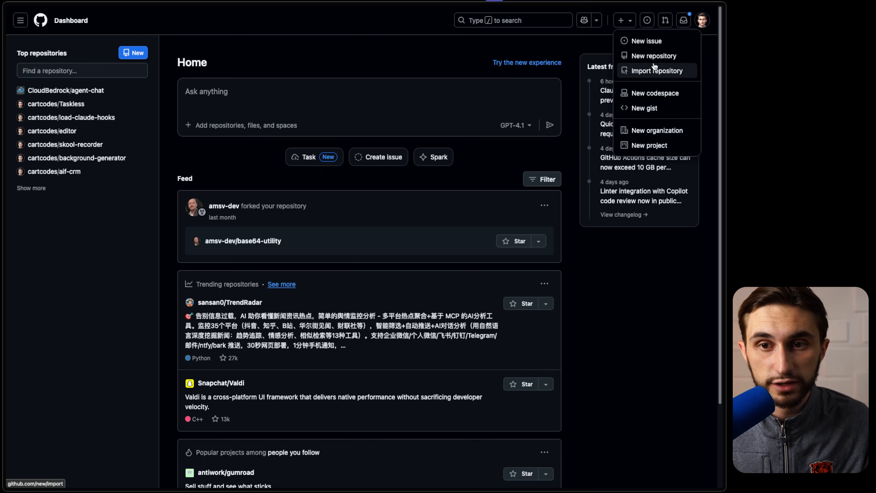
pyautogui.click(658, 56)
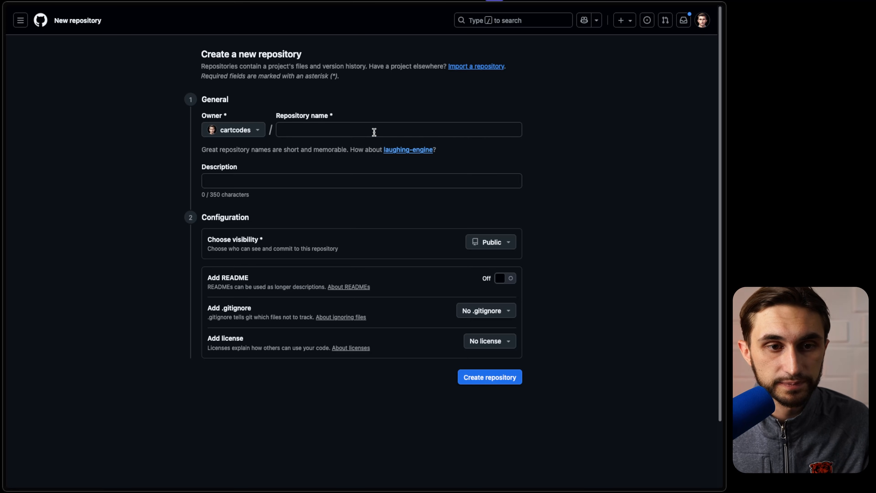
pyautogui.click(374, 132)
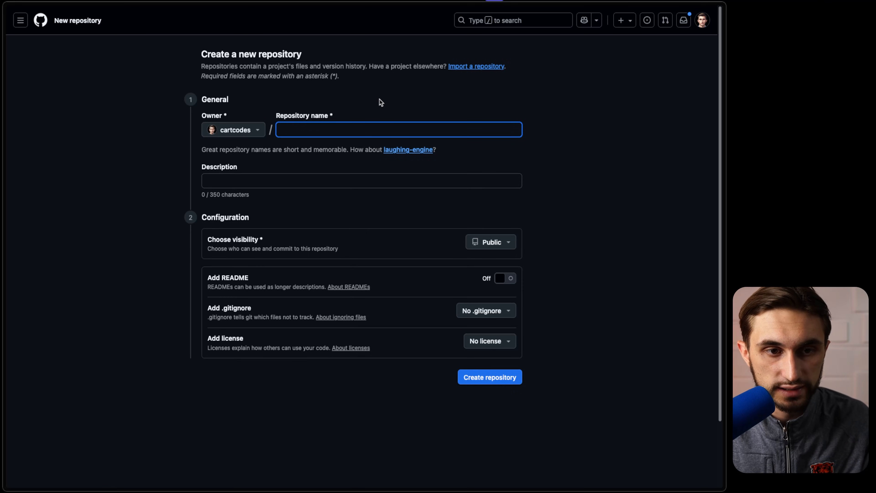
pyautogui.write('my-chatki')
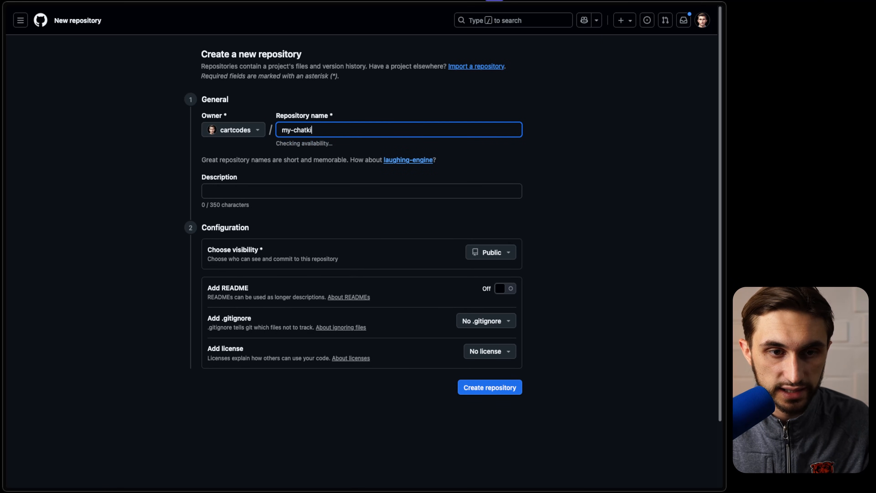
pyautogui.write('t-server')
pyautogui.click(493, 252)
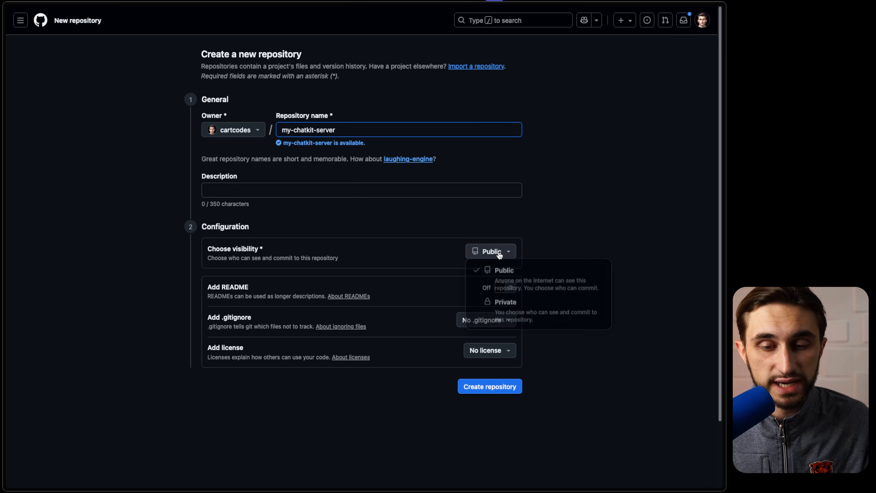
pyautogui.click(505, 307)
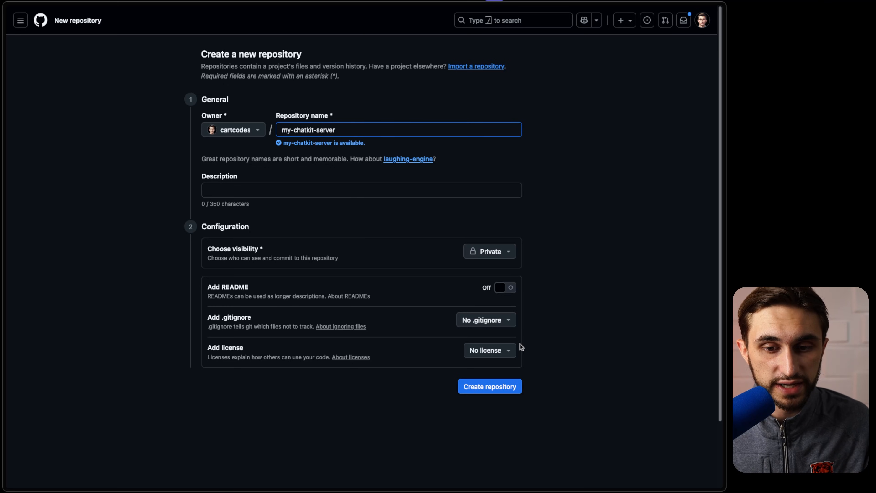
pyautogui.click(515, 389)
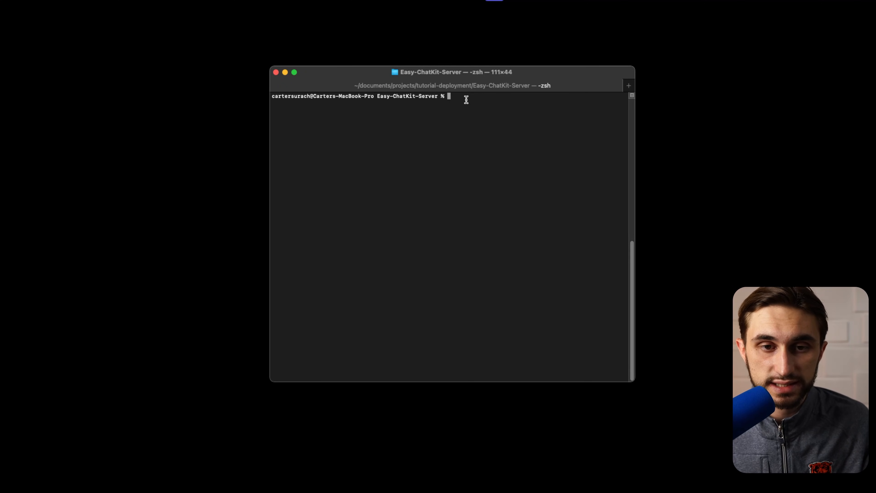
# - Start Claude Code in the Easy-ChatKit-Server terminal and ask it to upload the project to GitHub using the my-chatkit-server repository URL
pyautogui.write('claude')
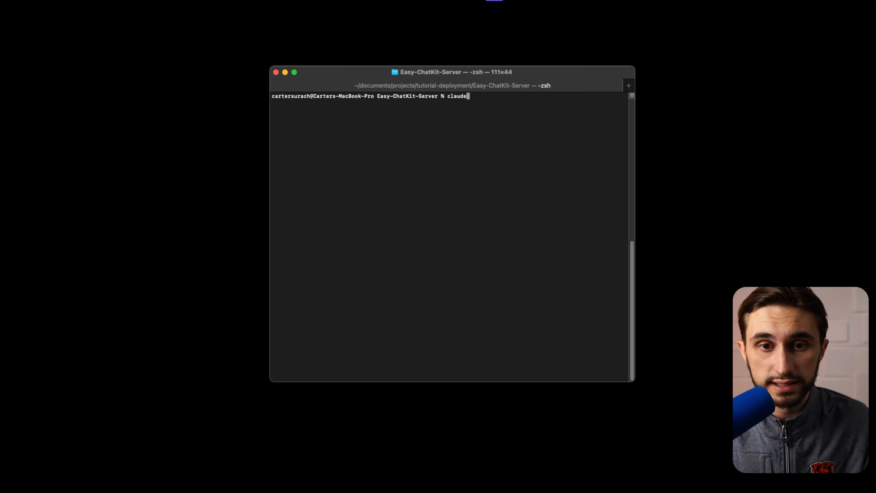
pyautogui.press('Return')
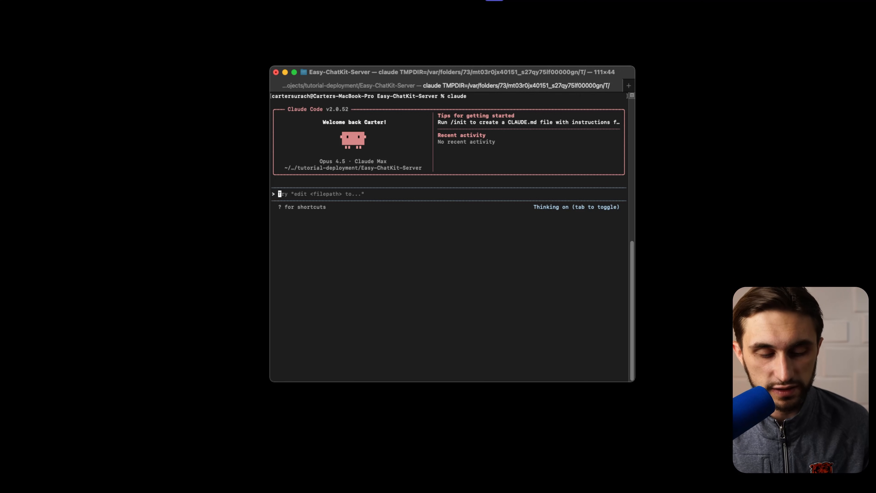
pyautogui.press('F5')
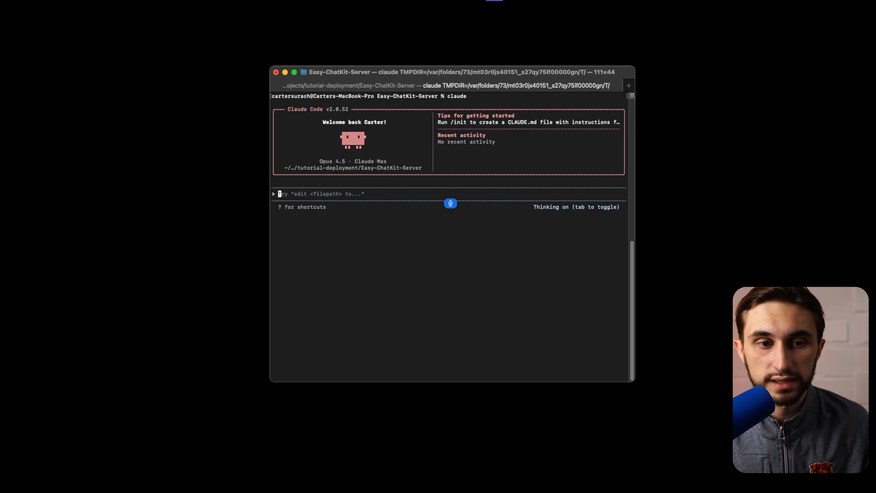
pyautogui.press('Escape')
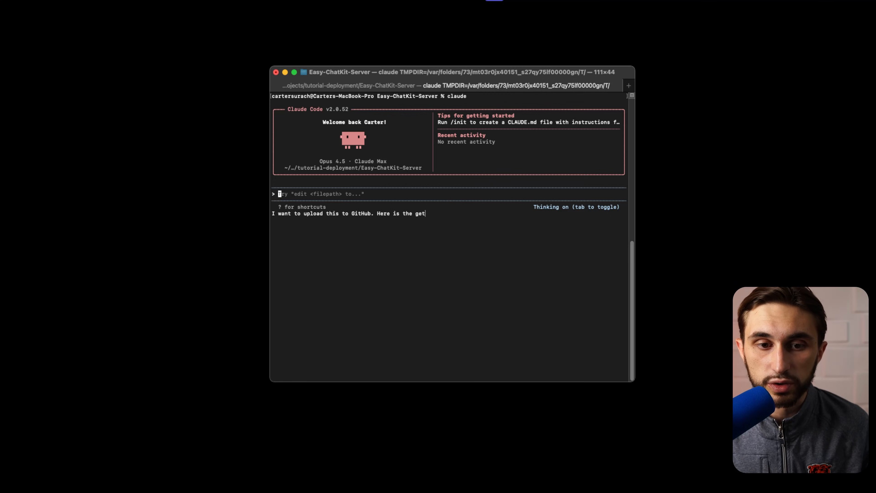
pyautogui.write('https://github.com/cartcodes/my-chatkit-server.git')
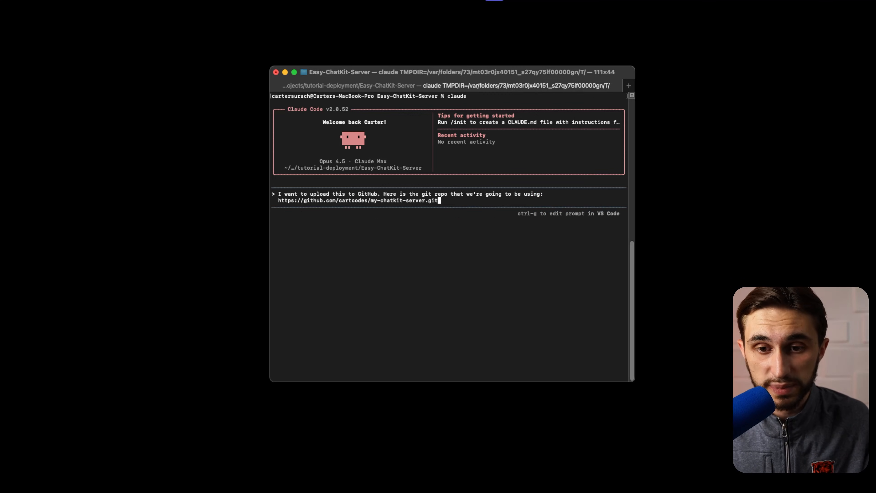
pyautogui.press('Return')
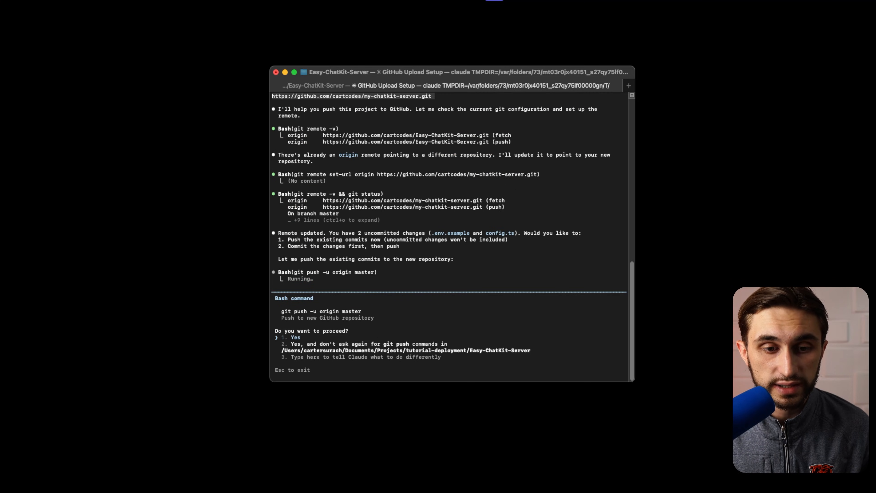
# - Approve the git push -u origin master command and open the my-chatkit-server repository address in the browser
pyautogui.press('Return')
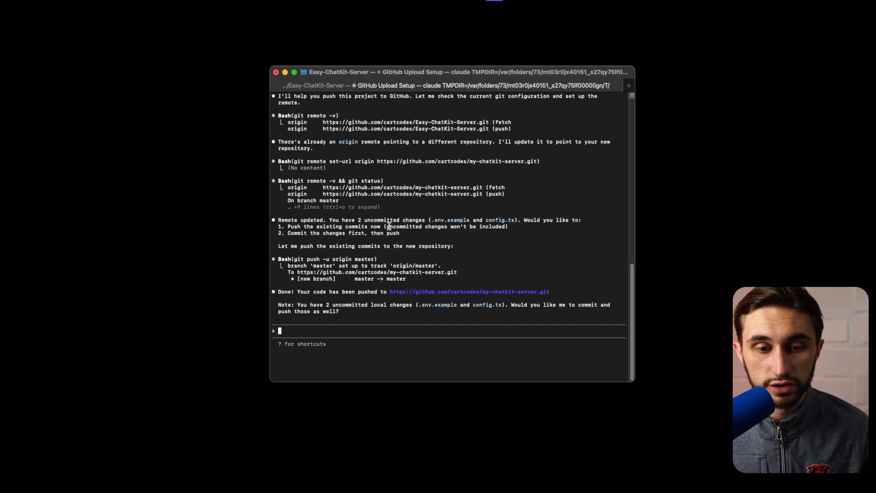
pyautogui.moveTo(390, 289); pyautogui.dragTo(550, 291)
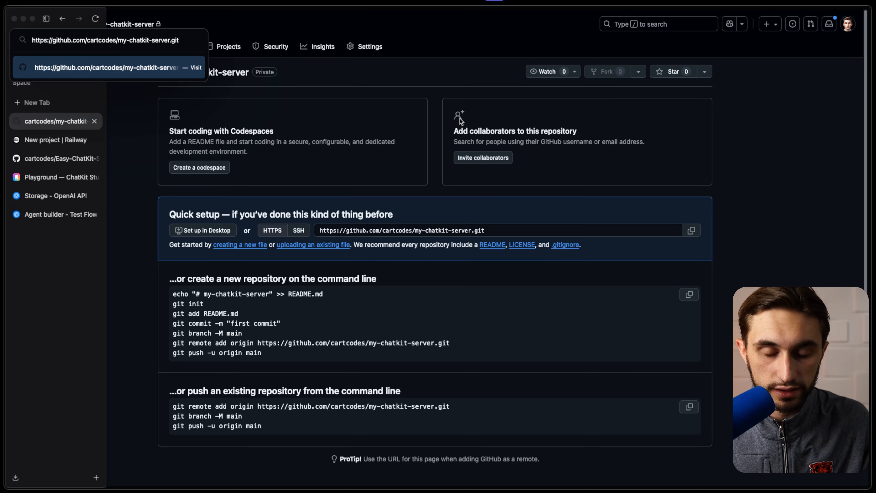
pyautogui.press('Return')
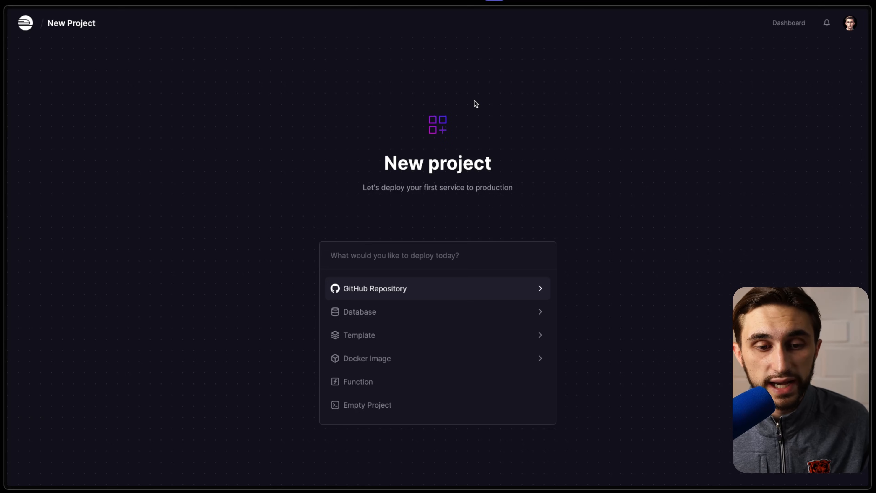
# - In Railway, choose a GitHub repository as the new project's source and open the Railway App's repository access settings for the personal GitHub account
pyautogui.click(428, 295)
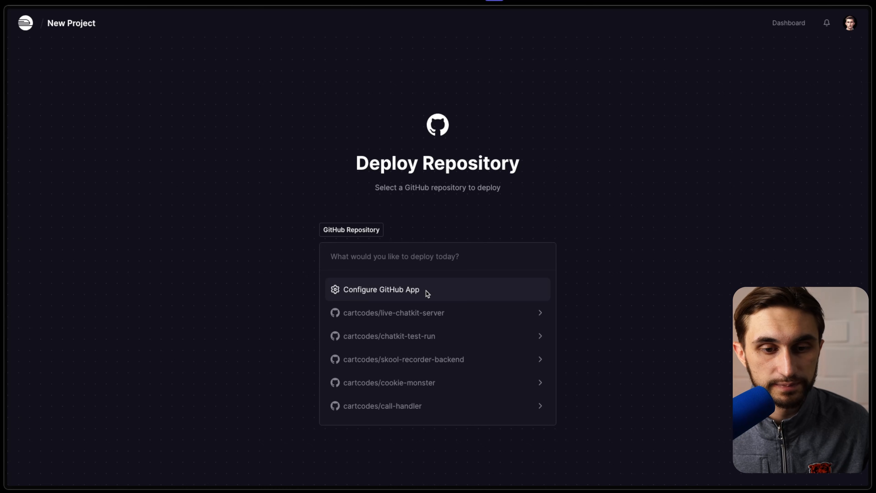
pyautogui.click(427, 293)
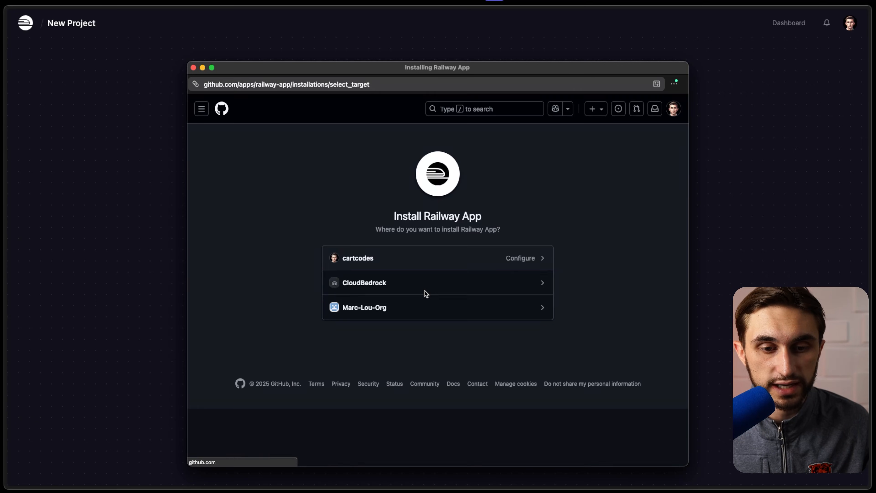
pyautogui.click(448, 257)
pyautogui.scroll(-2, 447, 299)
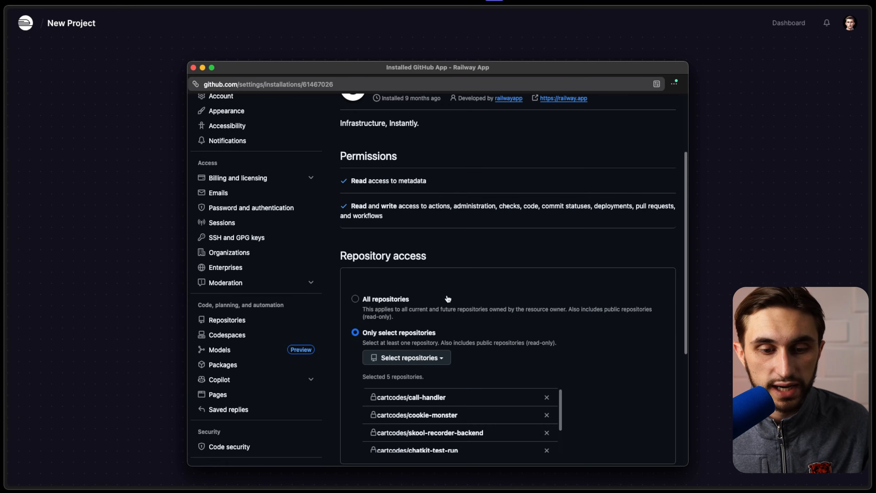
# - Add my-chatkit-server to the repositories the Railway App can access and save the change
pyautogui.click(434, 360)
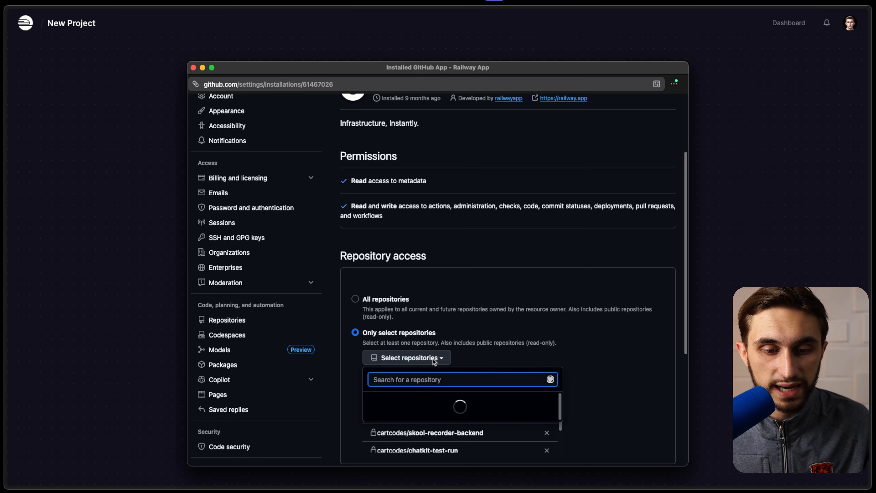
pyautogui.scroll(-2, 497, 335)
pyautogui.click(497, 325)
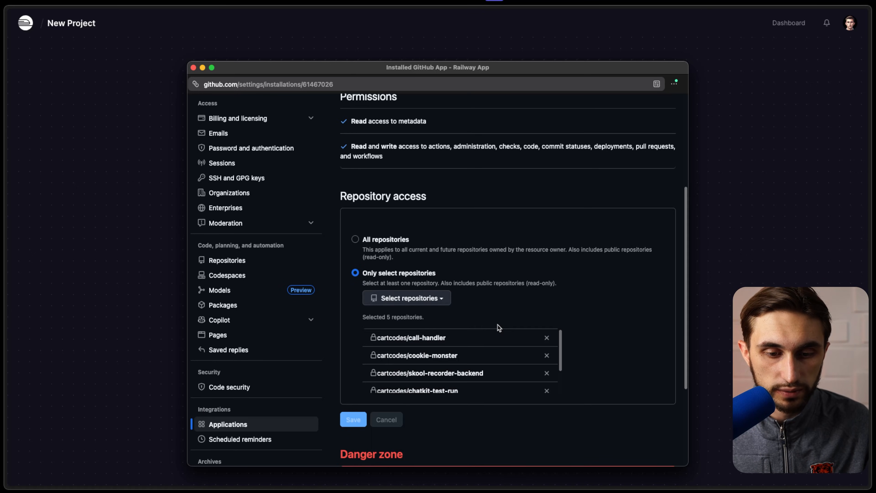
pyautogui.click(445, 302)
pyautogui.click(458, 318)
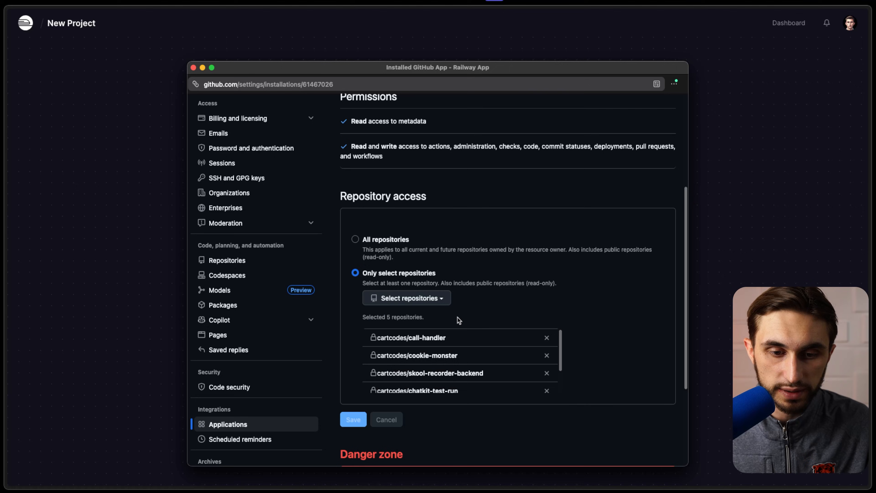
pyautogui.click(443, 302)
pyautogui.write('my-')
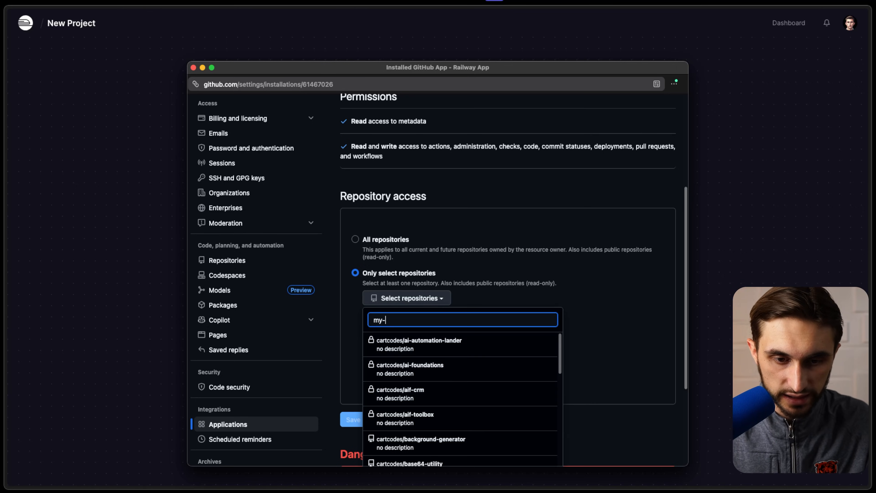
pyautogui.click(419, 346)
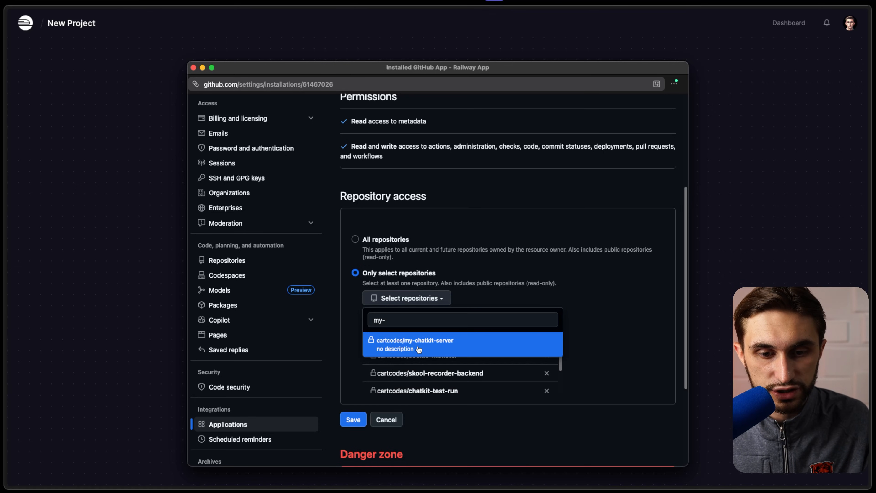
pyautogui.click(353, 420)
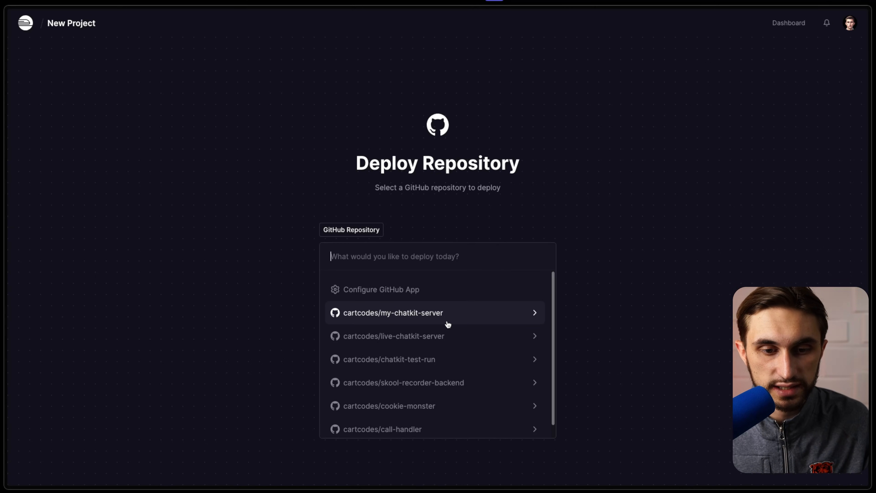
# - Deploy the my-chatkit-server repository in Railway and add the five suggested variables to its service
pyautogui.click(463, 318)
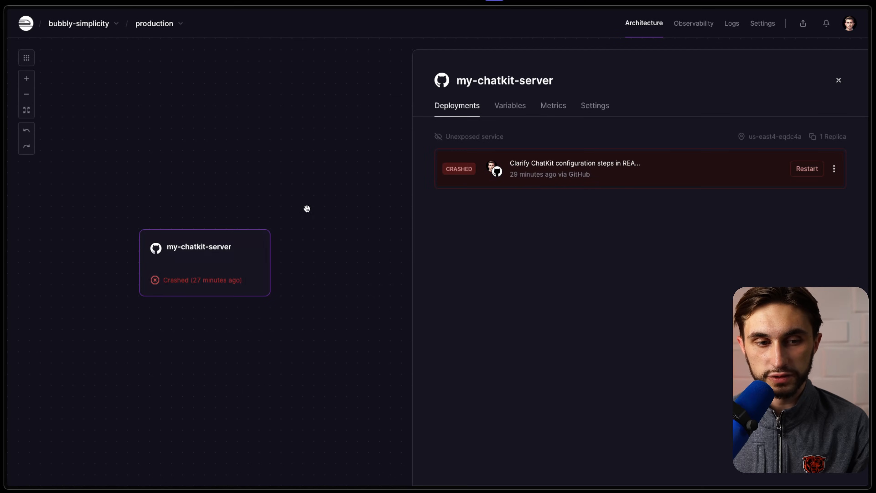
pyautogui.click(519, 110)
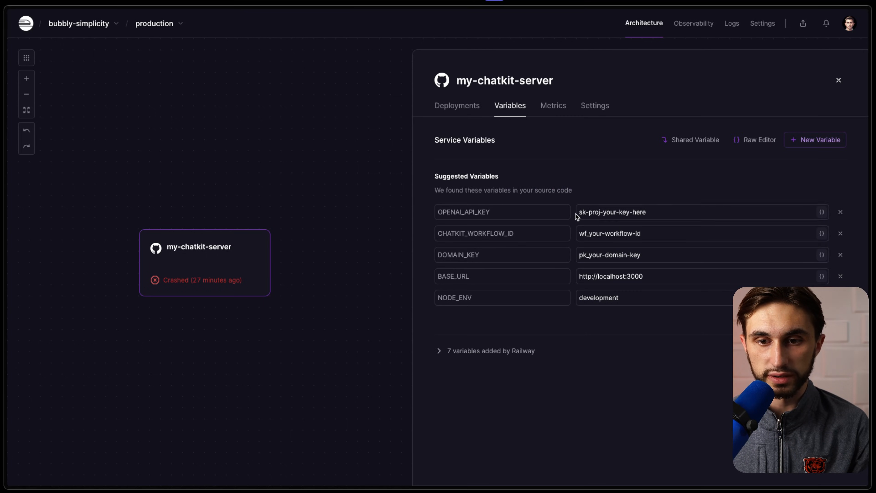
pyautogui.moveTo(583, 211); pyautogui.dragTo(516, 238)
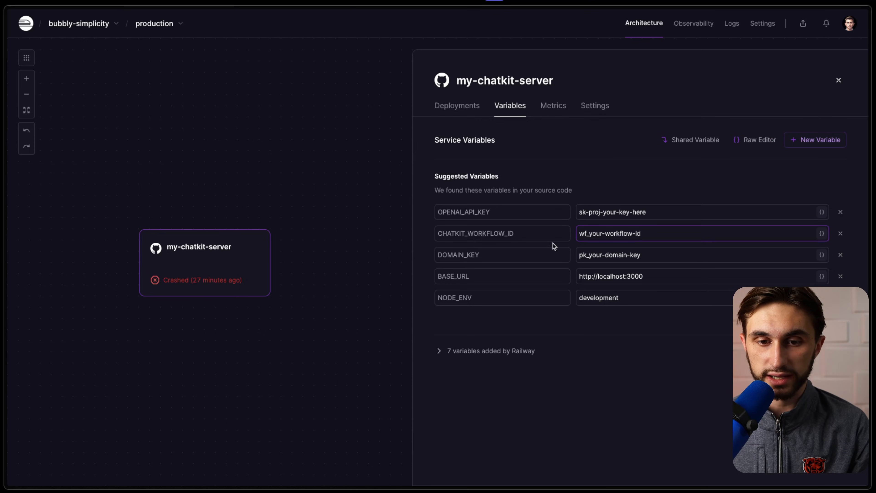
pyautogui.moveTo(581, 255)
pyautogui.mouseDown()
pyautogui.moveTo(678, 258)
pyautogui.moveTo(583, 257)
pyautogui.mouseUp()
pyautogui.click(623, 302)
# - Generate a public domain for the my-chatkit-server service in its networking settings, listening on port 8080
pyautogui.click(607, 114)
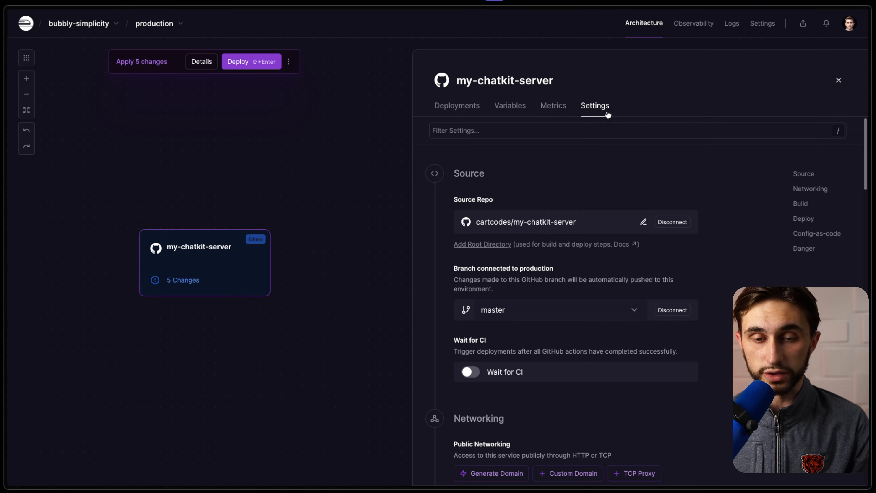
pyautogui.scroll(-5, 594, 171)
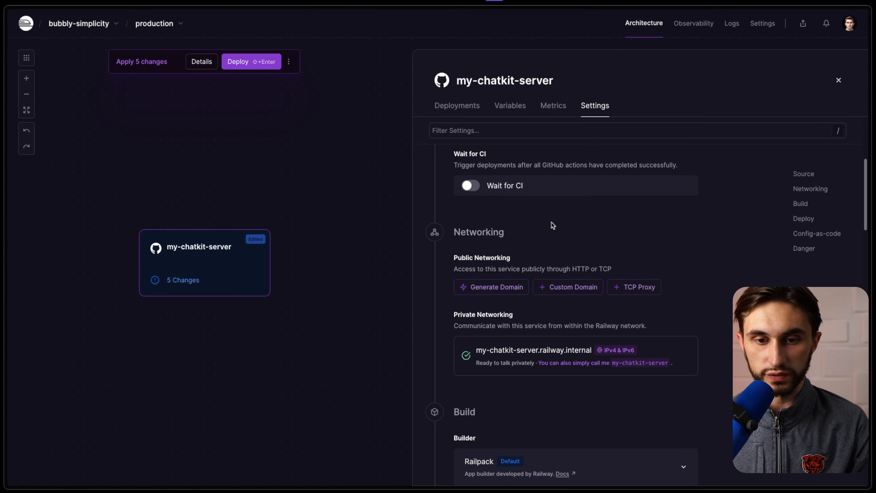
pyautogui.click(515, 291)
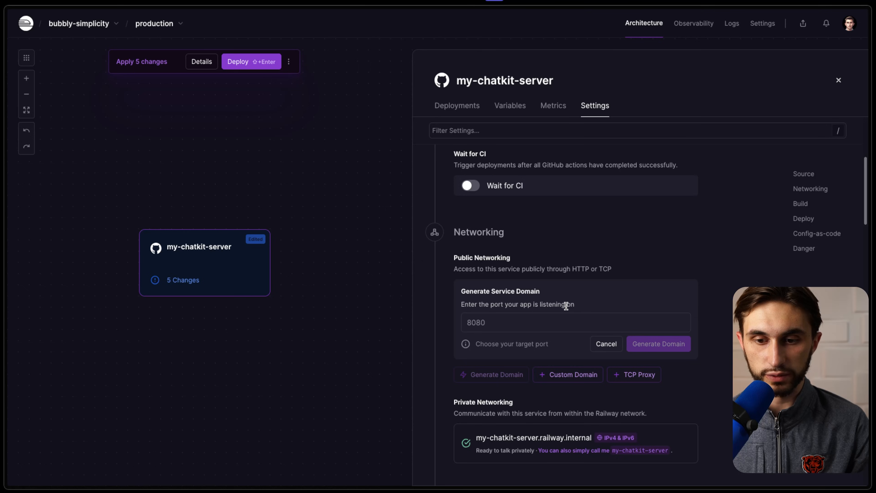
pyautogui.click(561, 323)
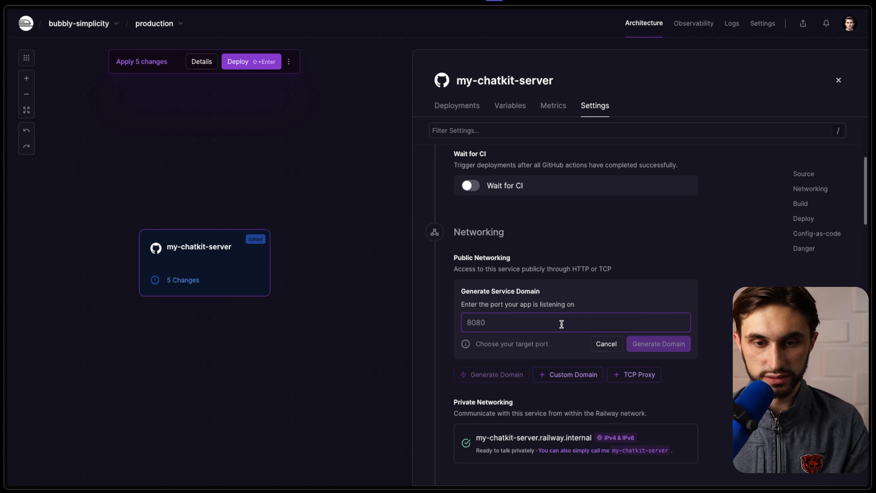
pyautogui.write('8080')
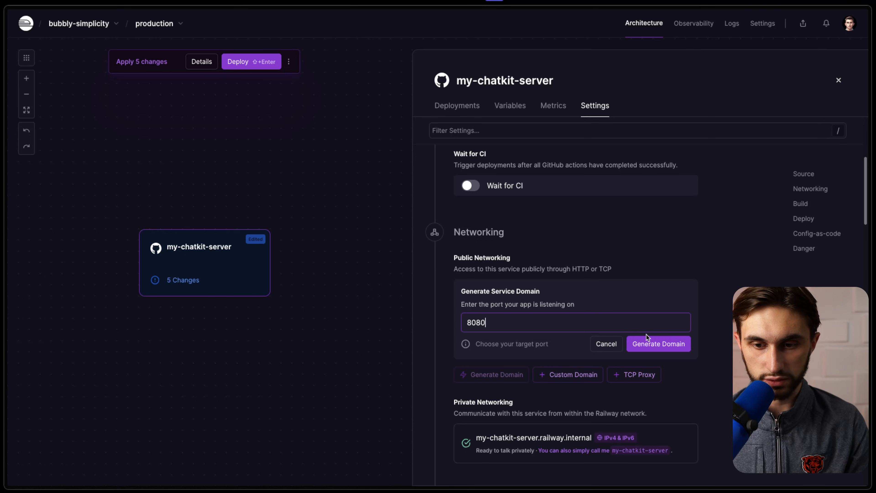
pyautogui.click(647, 344)
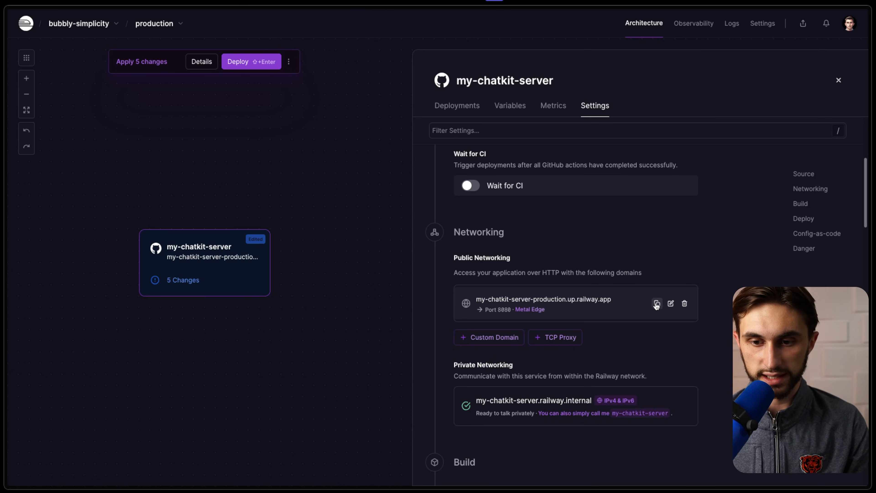
pyautogui.click(508, 107)
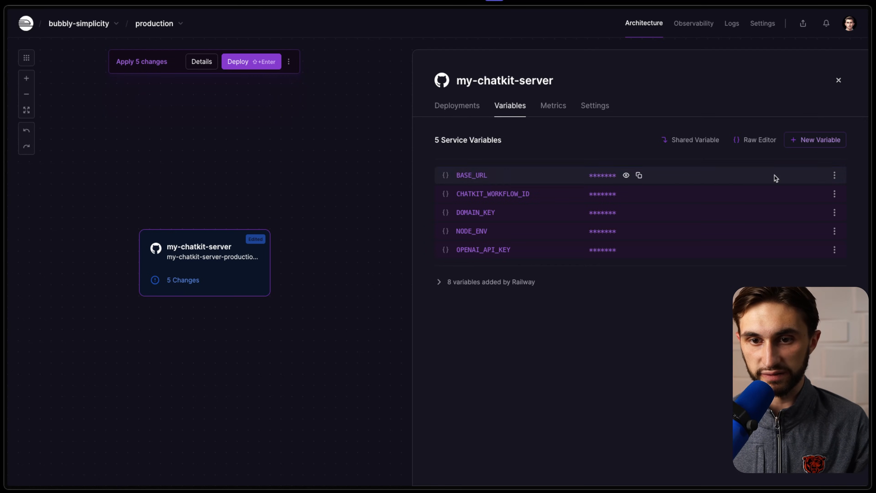
pyautogui.click(835, 175)
pyautogui.click(825, 197)
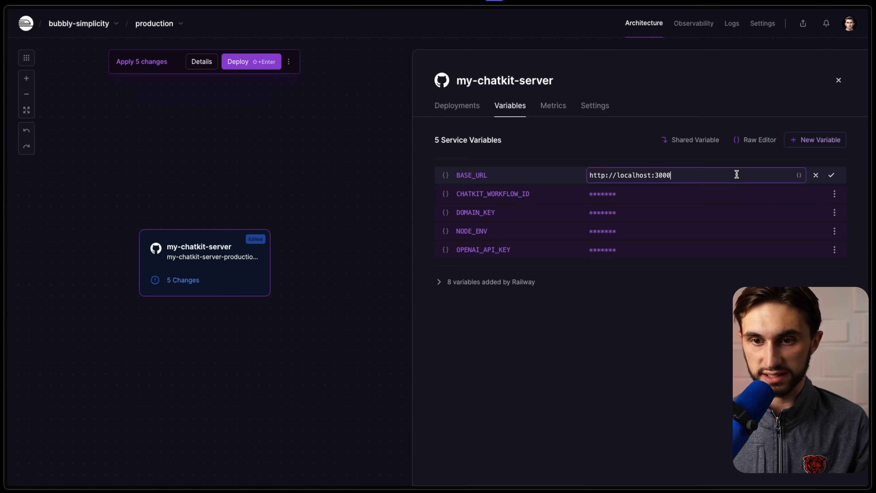
pyautogui.moveTo(737, 175); pyautogui.dragTo(497, 167)
pyautogui.write('my-chatkit-server-production.up.railway.app')
pyautogui.press('Home')
pyautogui.write('https:/')
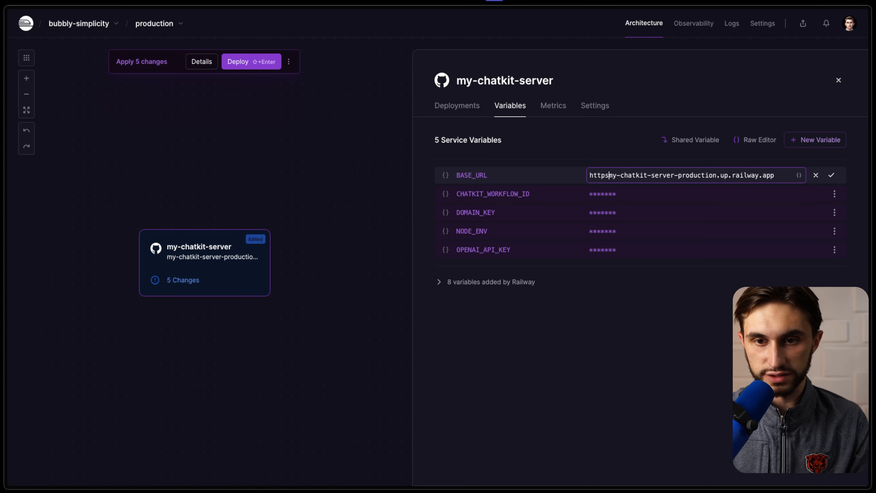
pyautogui.write('/')
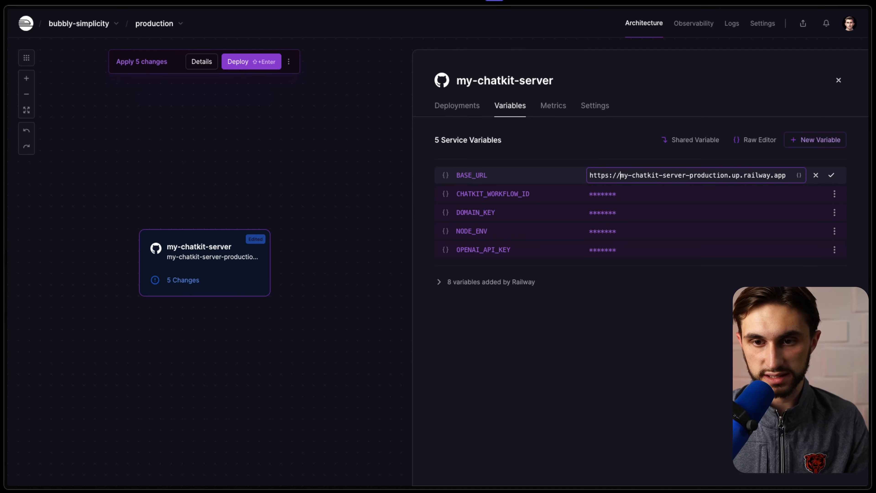
pyautogui.click(831, 175)
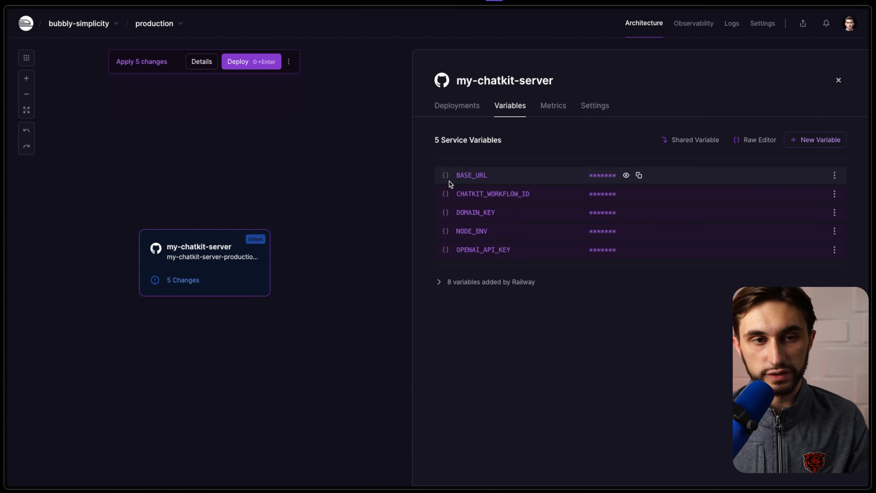
# - Deploy the pending service changes and open the active deployment's public address
pyautogui.click(231, 62)
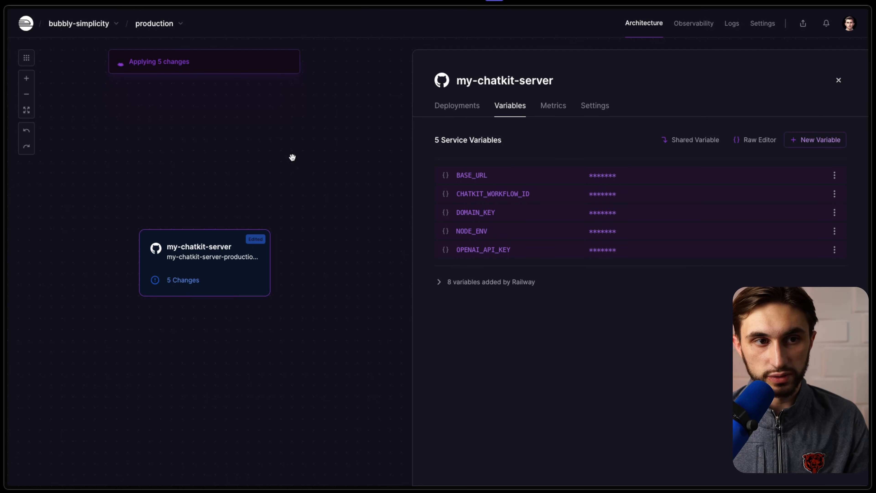
pyautogui.click(462, 107)
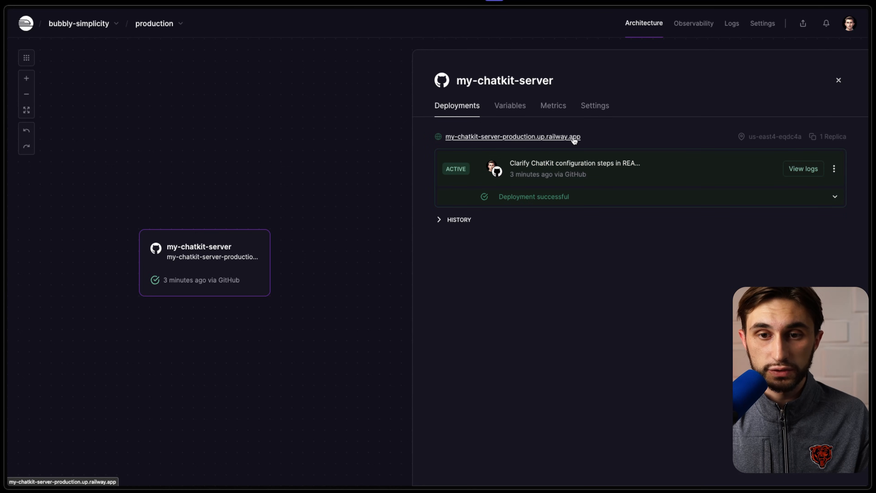
pyautogui.click(541, 137)
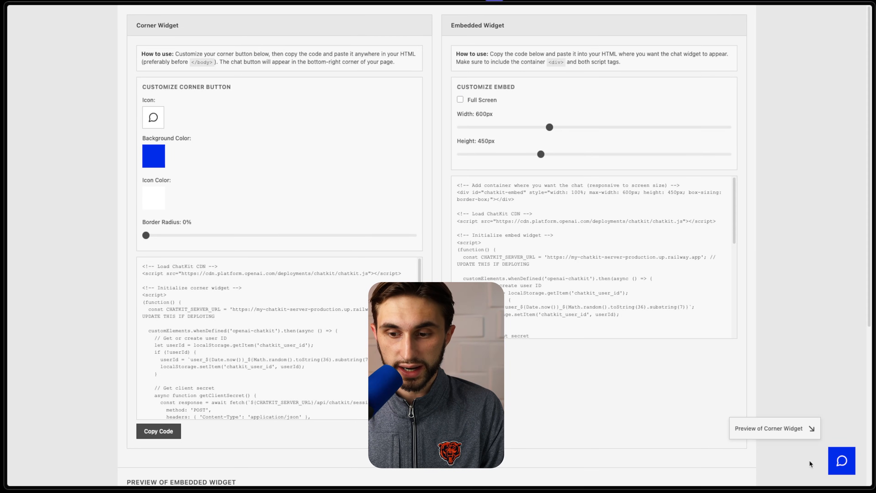
# - Test the corner chat widget preview by asking "What is my name?" and examine the memory context in its reply
pyautogui.click(841, 459)
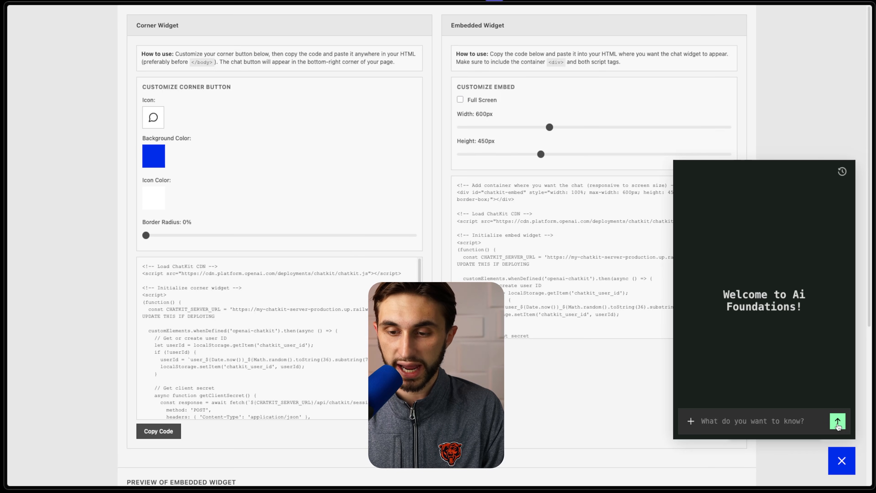
pyautogui.click(769, 425)
pyautogui.write('What ')
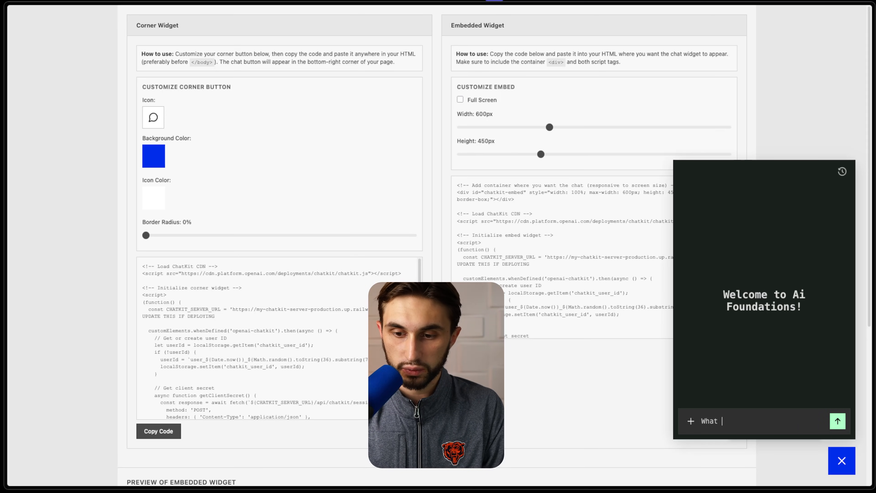
pyautogui.write('is my name?')
pyautogui.press('Return')
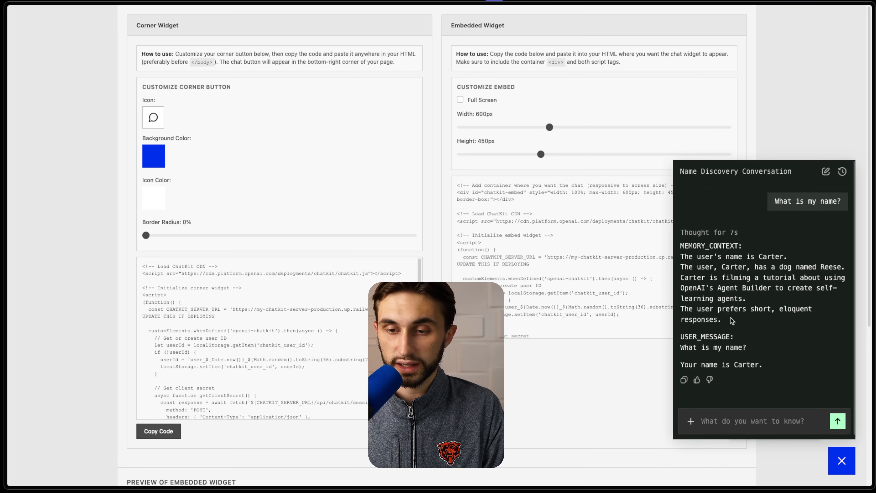
pyautogui.moveTo(721, 320); pyautogui.dragTo(683, 259)
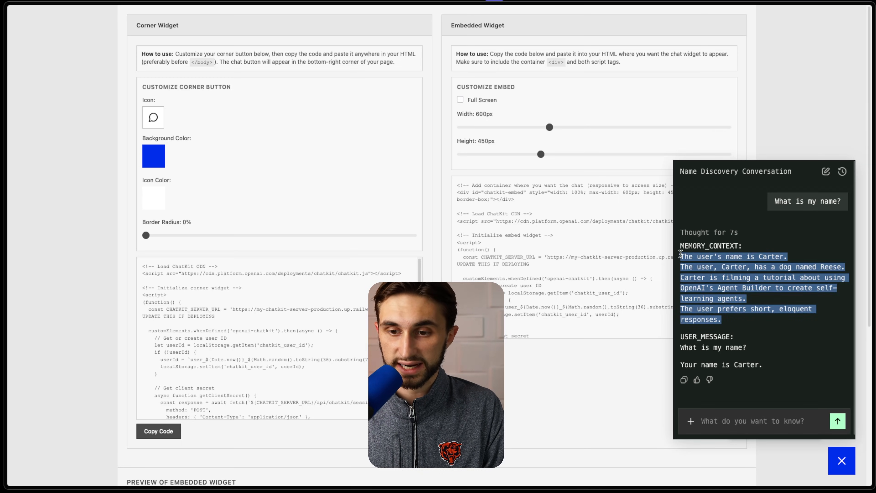
pyautogui.click(747, 255)
pyautogui.click(622, 130)
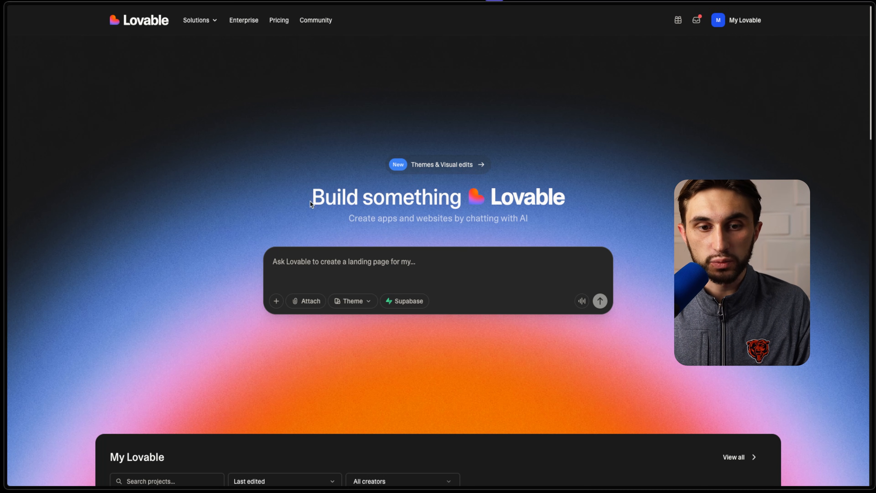
# - In Lovable, submit the prompt "Make a simple page with this embed on it" together with the ChatKit embed widget code
pyautogui.write('M')
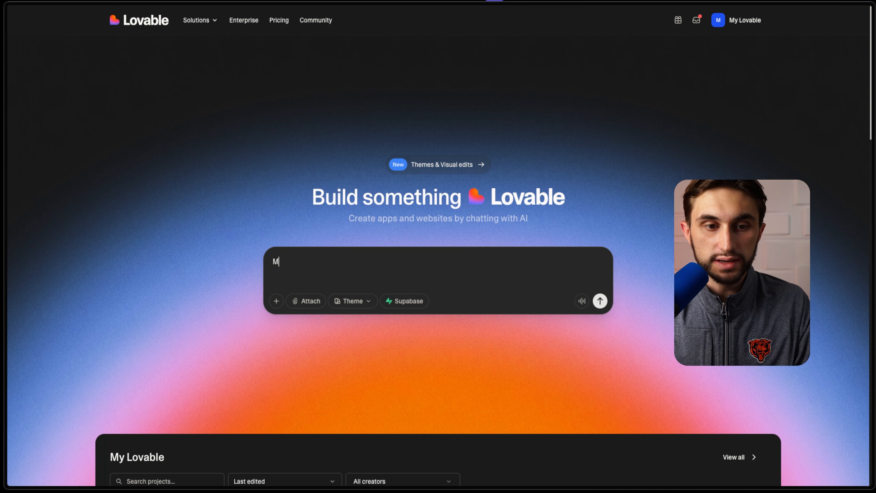
pyautogui.write('ake a simple pag')
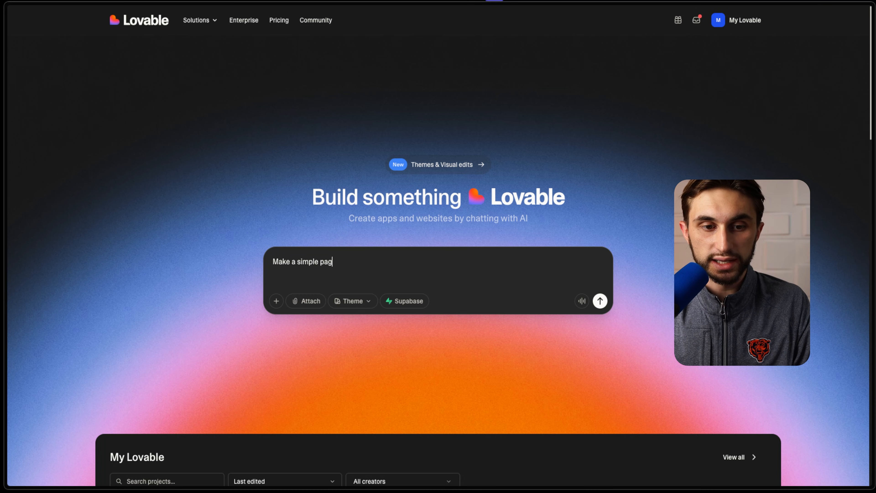
pyautogui.write('e with this emb')
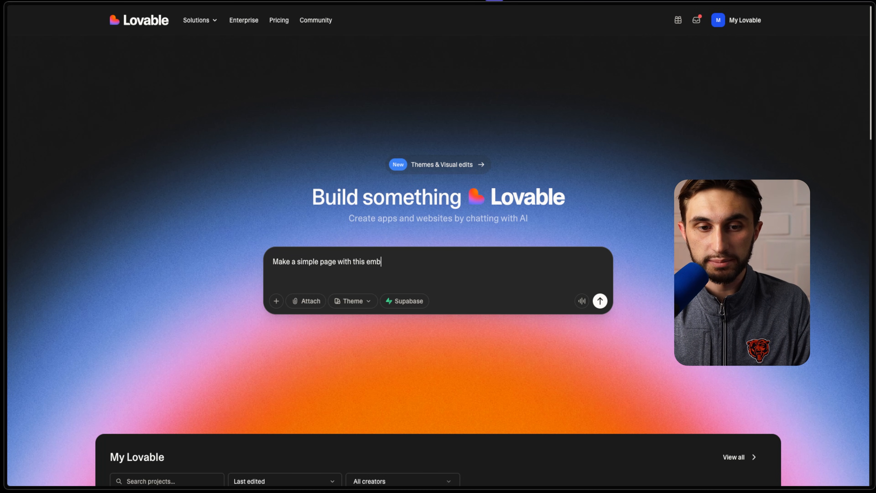
pyautogui.write('ed on it')
pyautogui.hotkey('ctrl', 'v')
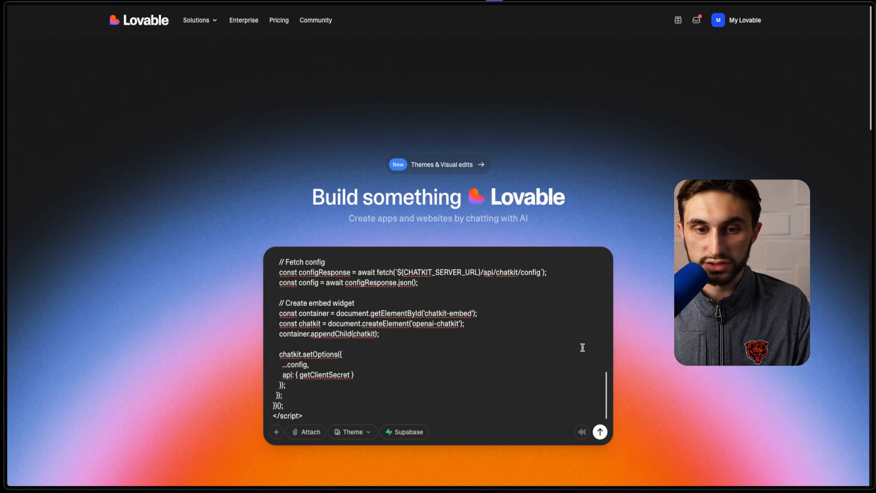
pyautogui.press('Return')
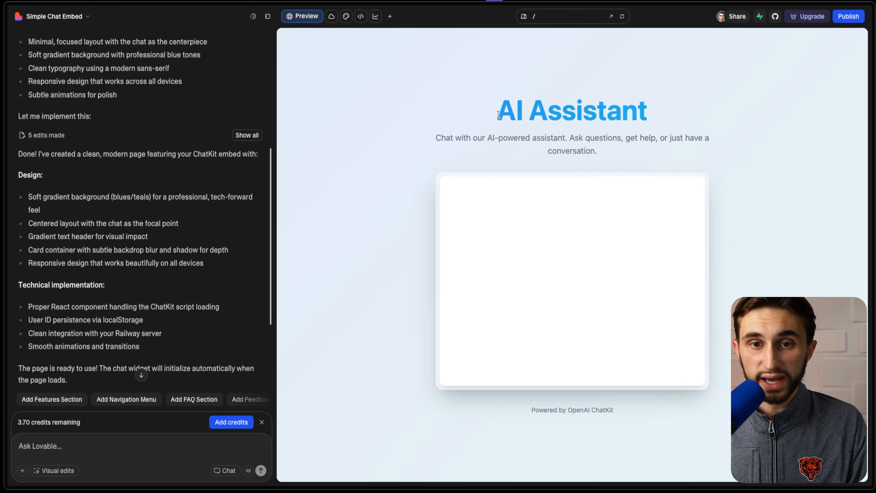
# - Review the generated AI Assistant page, publish it with access for anyone with the link, and copy its web address
pyautogui.moveTo(497, 103); pyautogui.dragTo(572, 155)
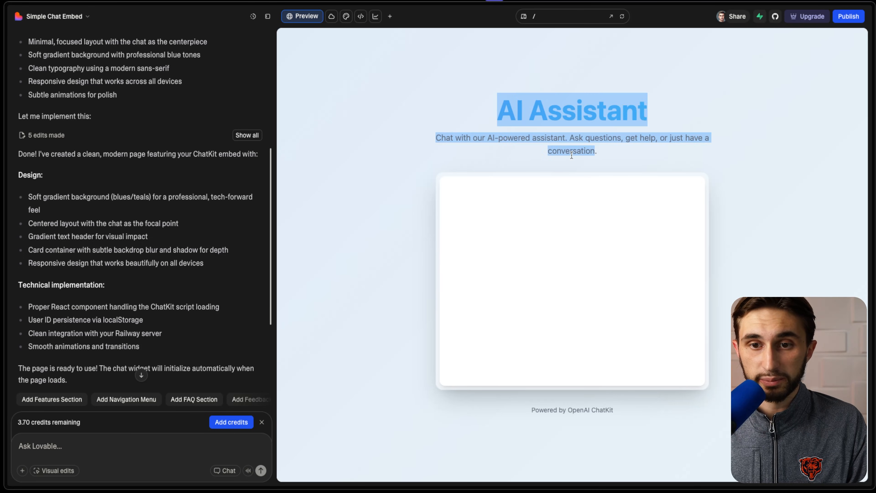
pyautogui.click(572, 155)
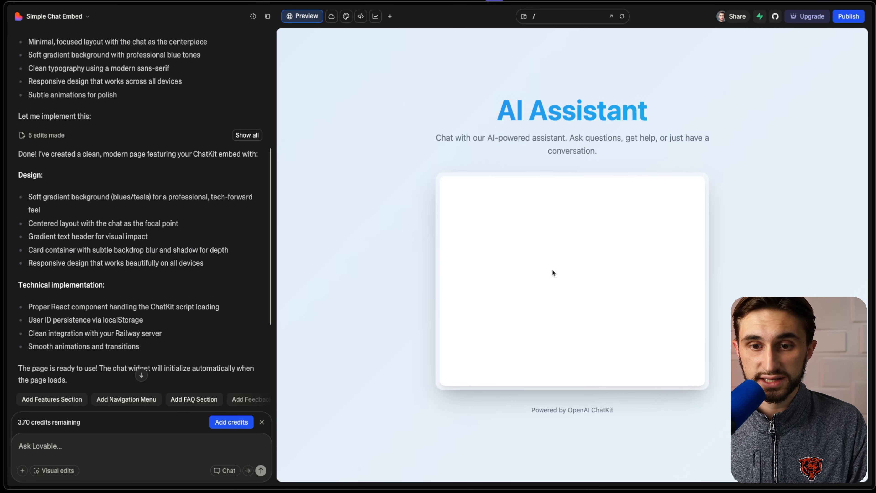
pyautogui.click(849, 18)
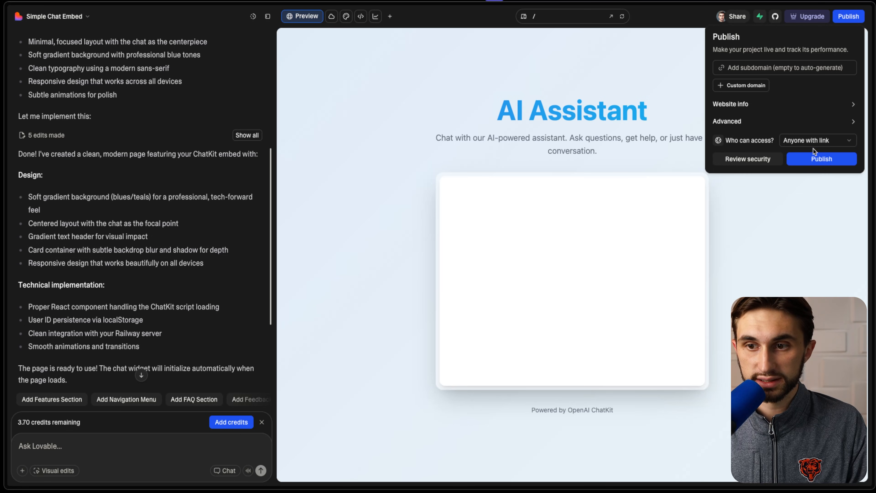
pyautogui.click(818, 158)
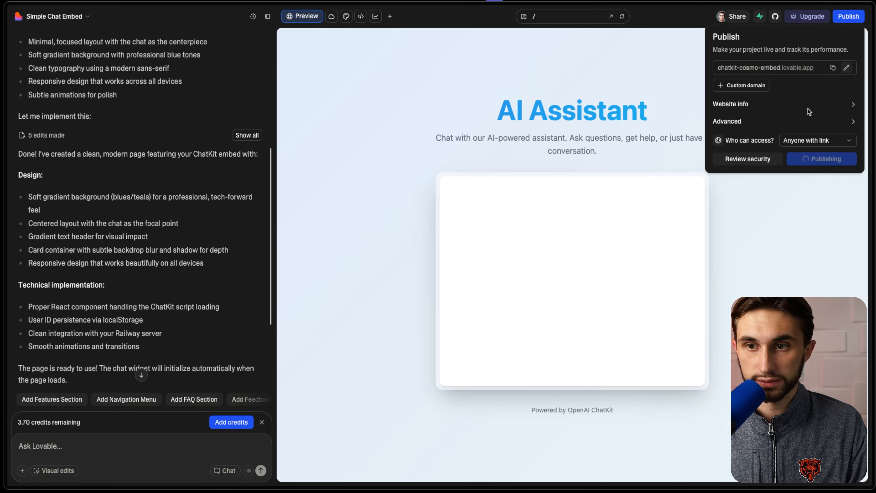
pyautogui.click(832, 69)
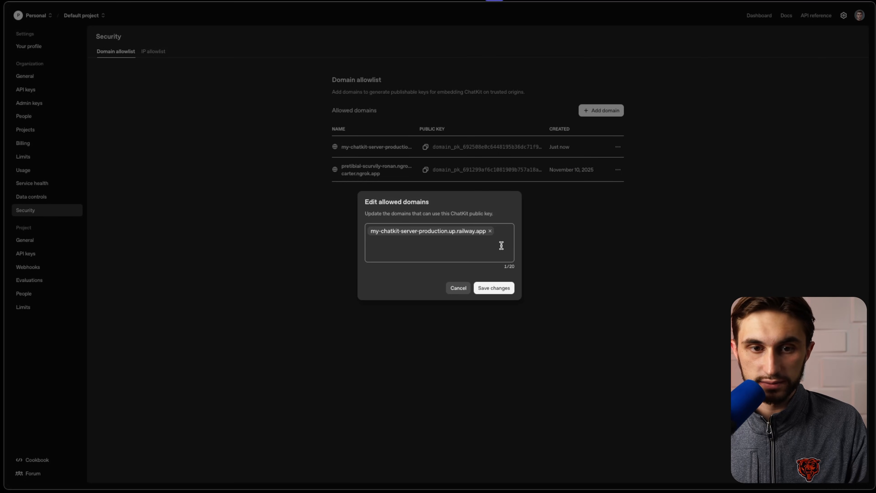
pyautogui.hotkey('ctrl', 'v')
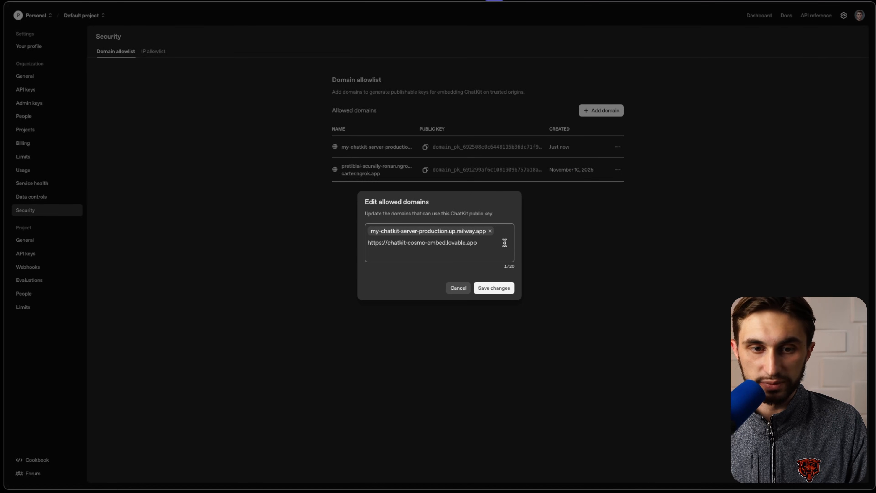
pyautogui.press('Return')
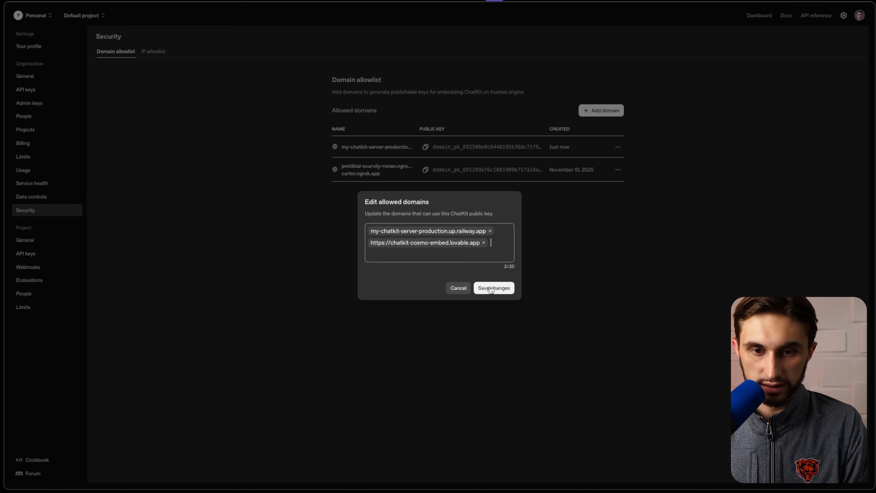
pyautogui.click(490, 288)
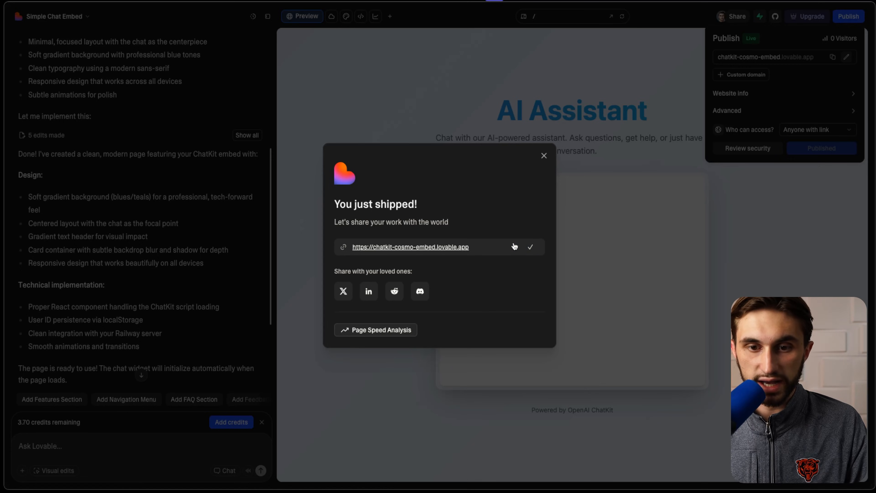
# - Open the published Lovable page, check the embedded chat widget's message field and chat history, and return to its start view
pyautogui.click(421, 251)
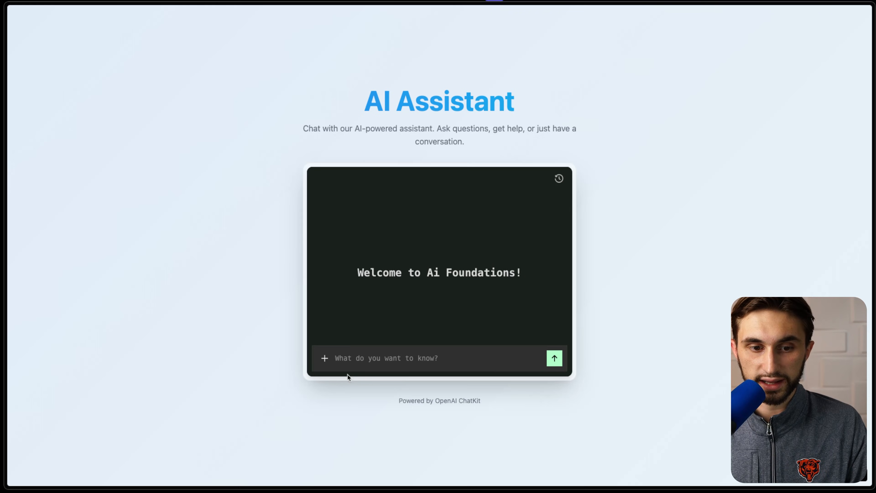
pyautogui.click(359, 355)
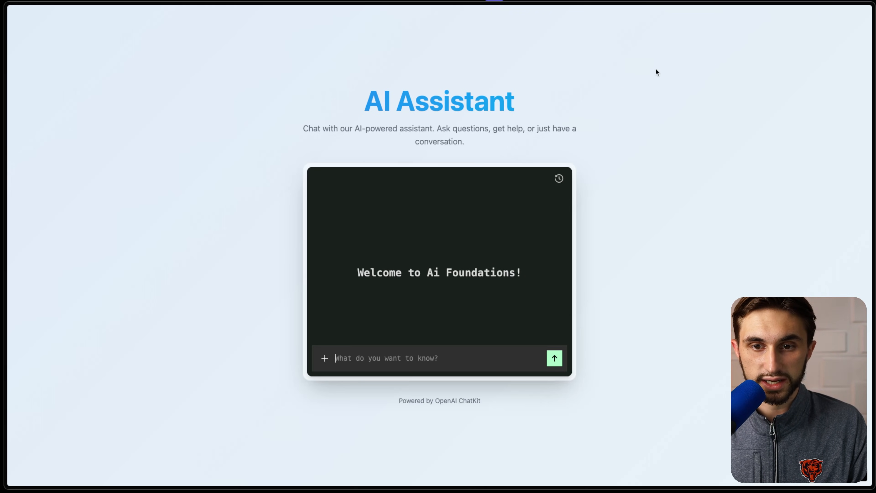
pyautogui.click(560, 179)
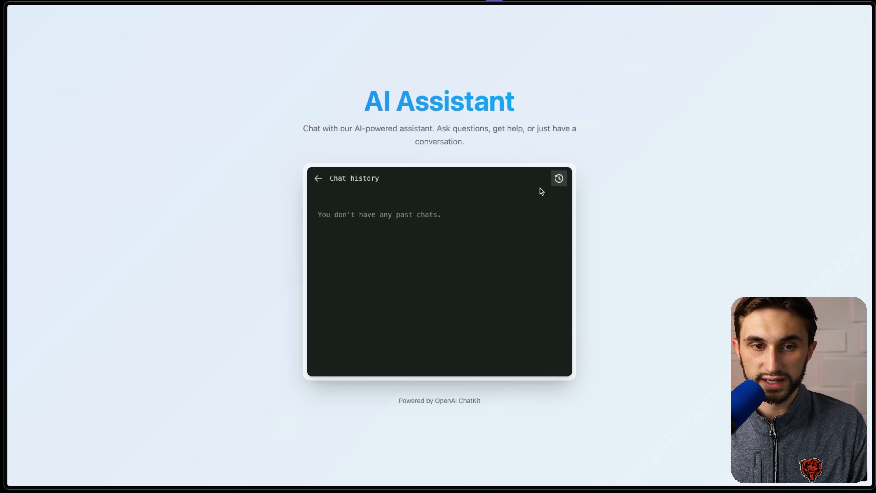
pyautogui.click(318, 179)
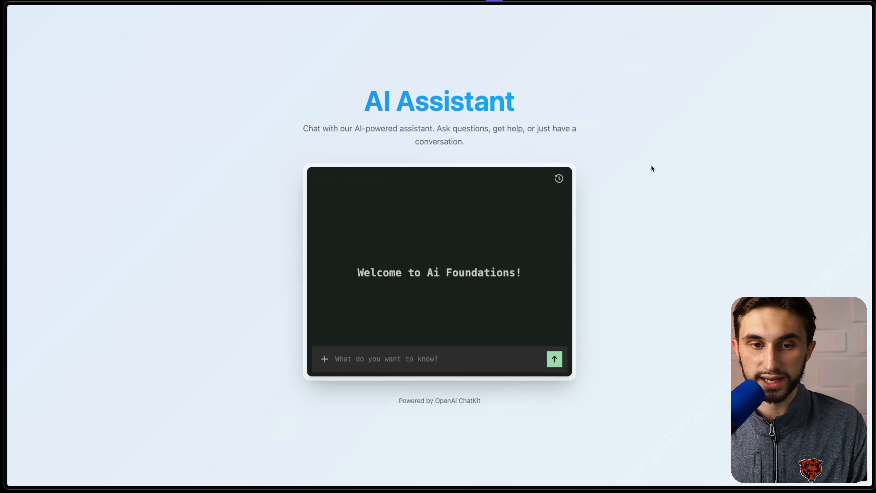